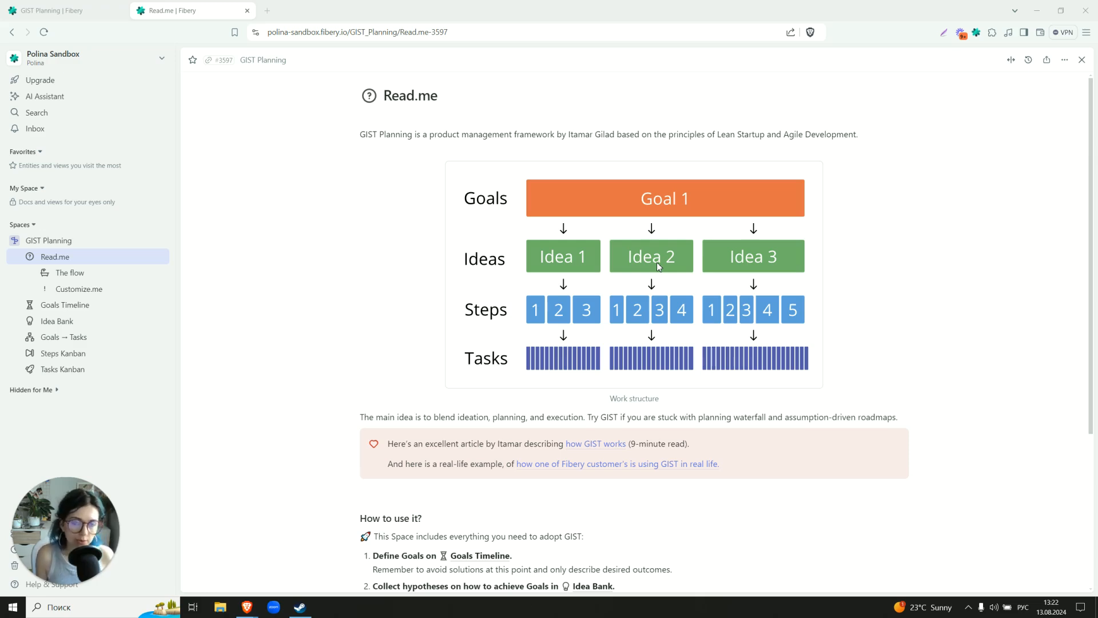
Read the Read.me page's GIST work structure diagram and the linked article references below it
{"action": "scroll", "coordinate": [446, 320], "scroll_direction": "down", "scroll_amount": 1}
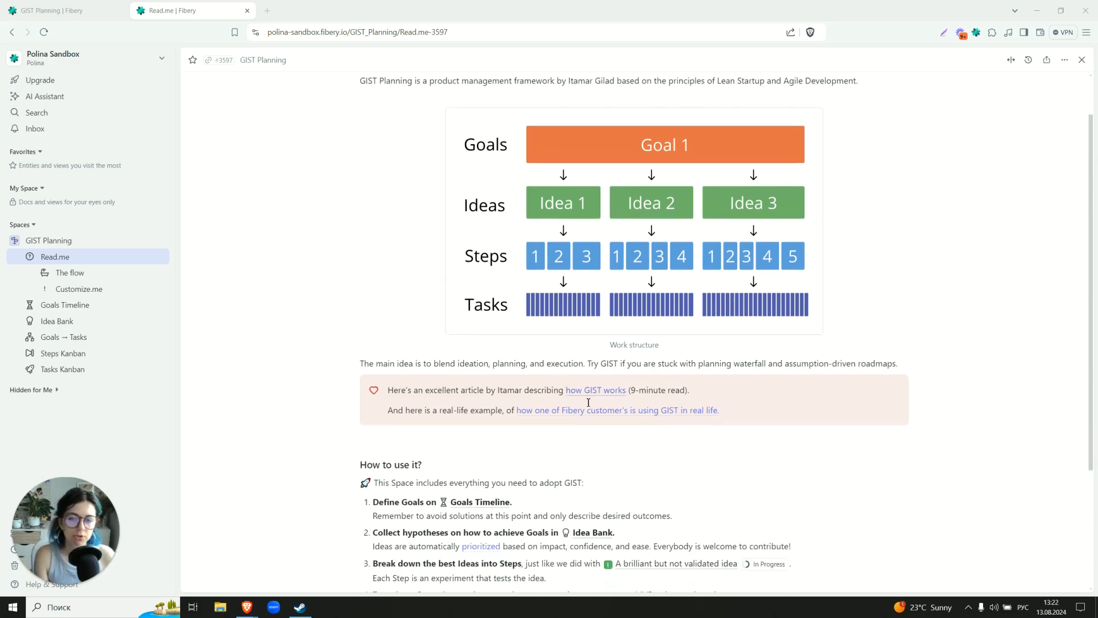
{"action": "mouse_move", "coordinate": [591, 399]}
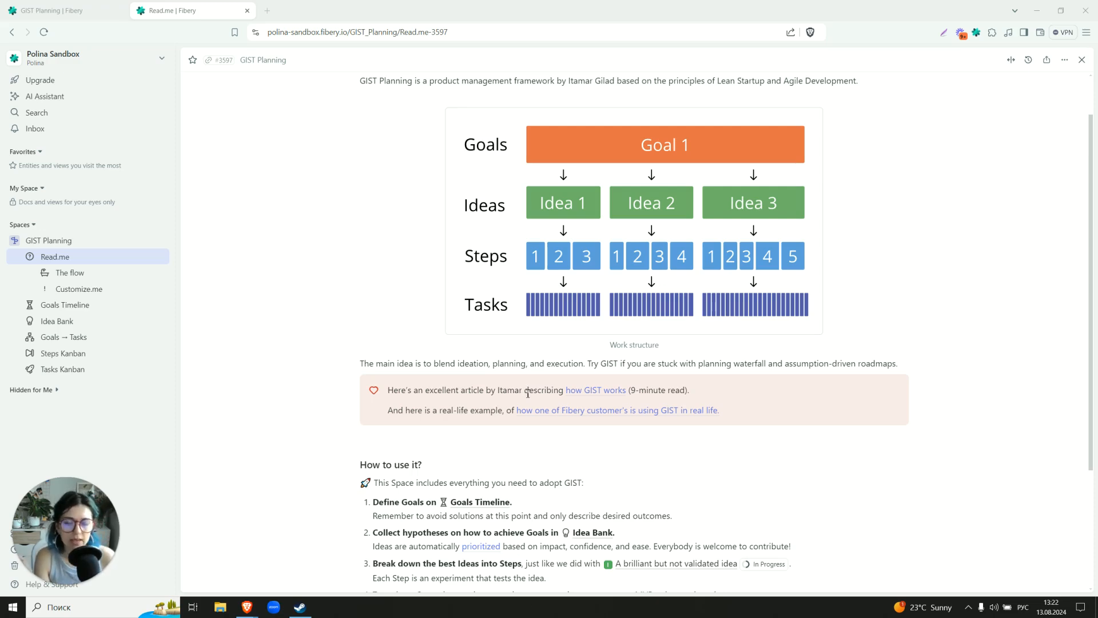
{"action": "mouse_move", "coordinate": [544, 415]}
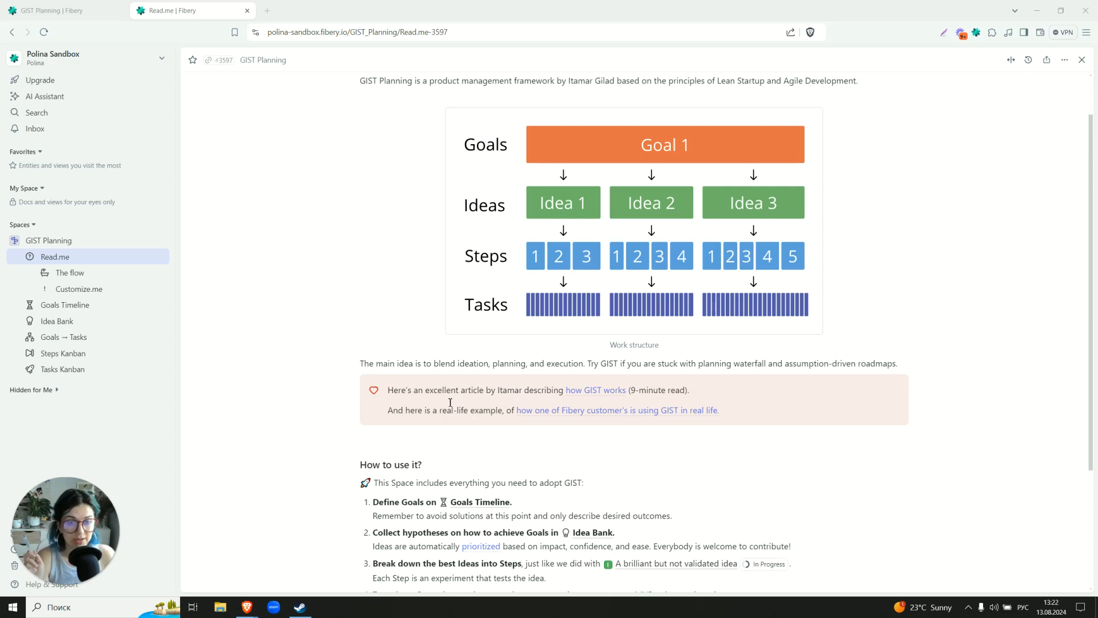
{"action": "scroll", "coordinate": [450, 402], "scroll_direction": "up", "scroll_amount": 1}
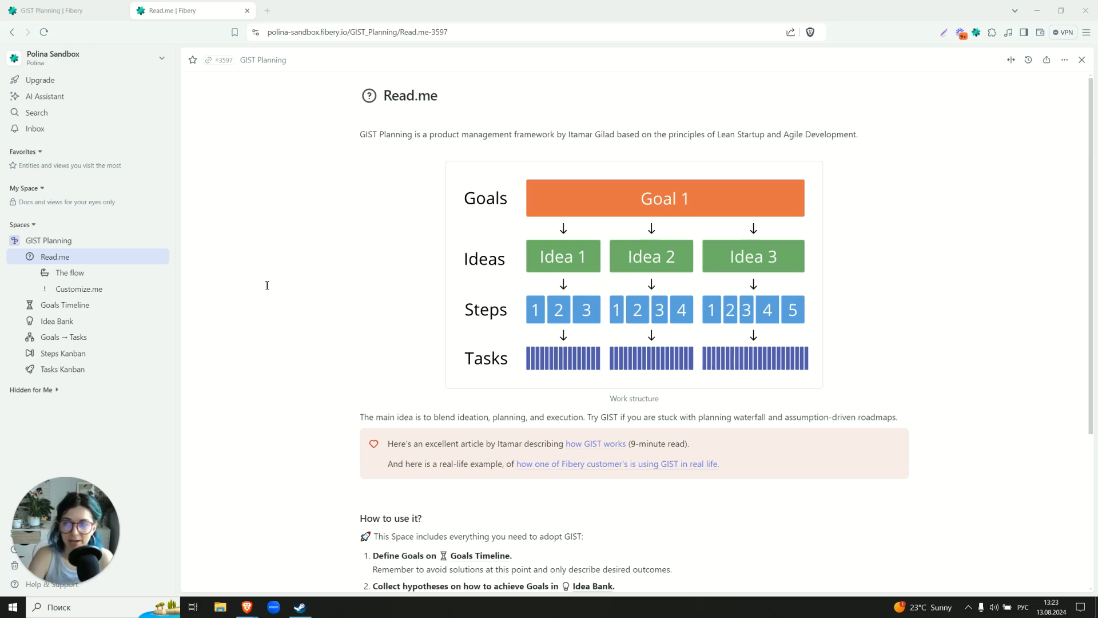
Open The flow whiteboard and examine how its goals branch into ideas, steps and tasks
{"action": "left_click", "coordinate": [67, 272]}
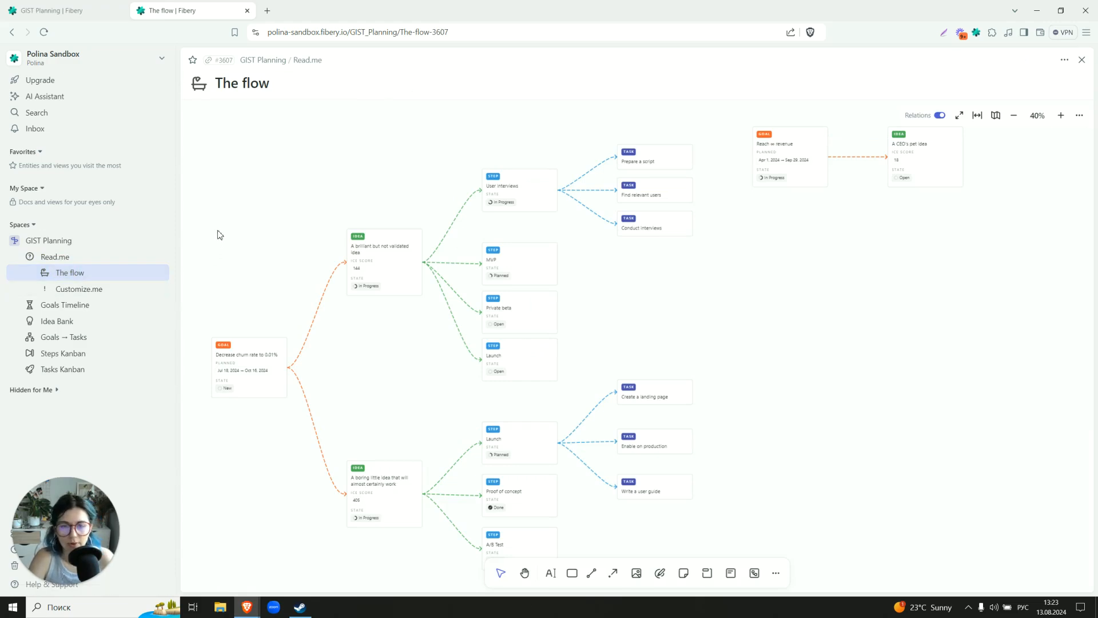
{"action": "left_click_drag", "start_coordinate": [215, 233], "coordinate": [312, 219]}
{"action": "scroll", "coordinate": [312, 219], "scroll_direction": "up", "scroll_amount": 2}
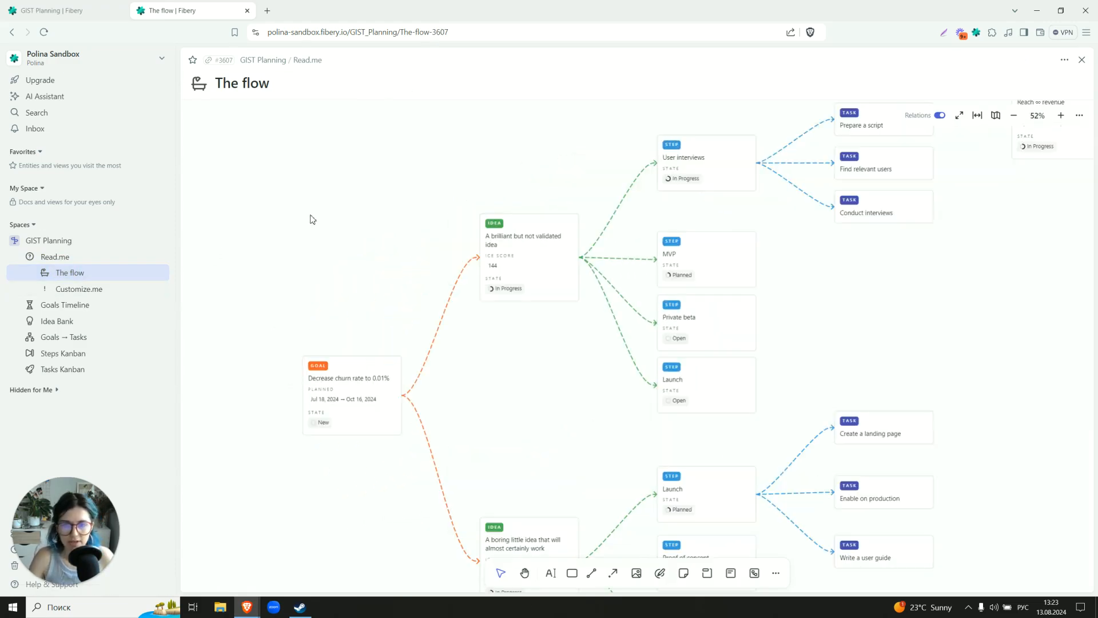
{"action": "scroll", "coordinate": [313, 220], "scroll_direction": "down", "scroll_amount": 3}
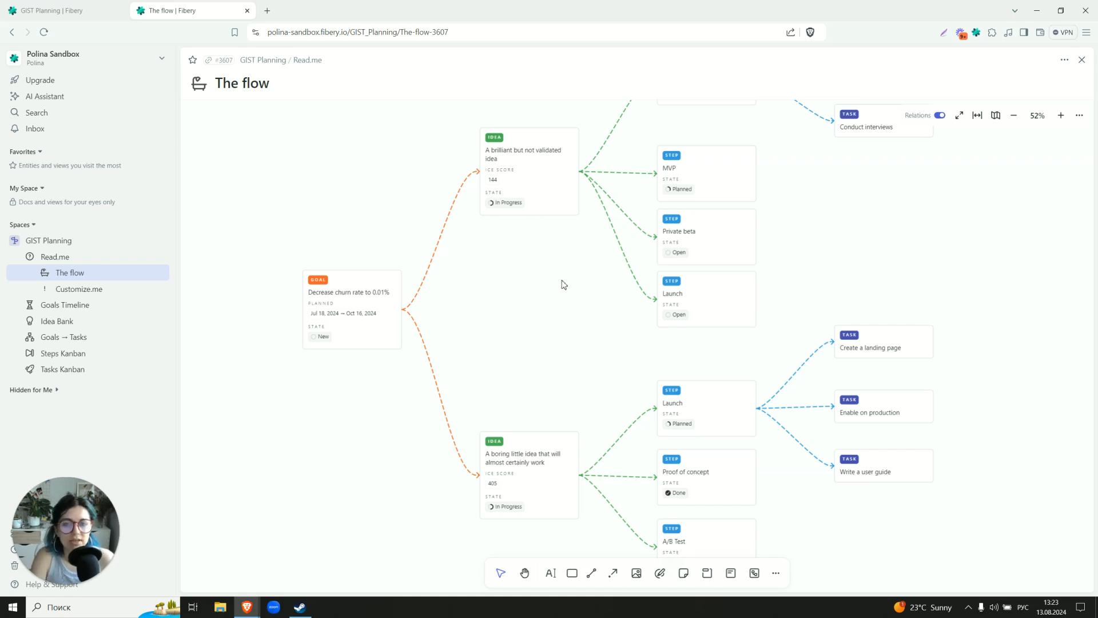
{"action": "left_click_drag", "start_coordinate": [559, 288], "coordinate": [507, 309]}
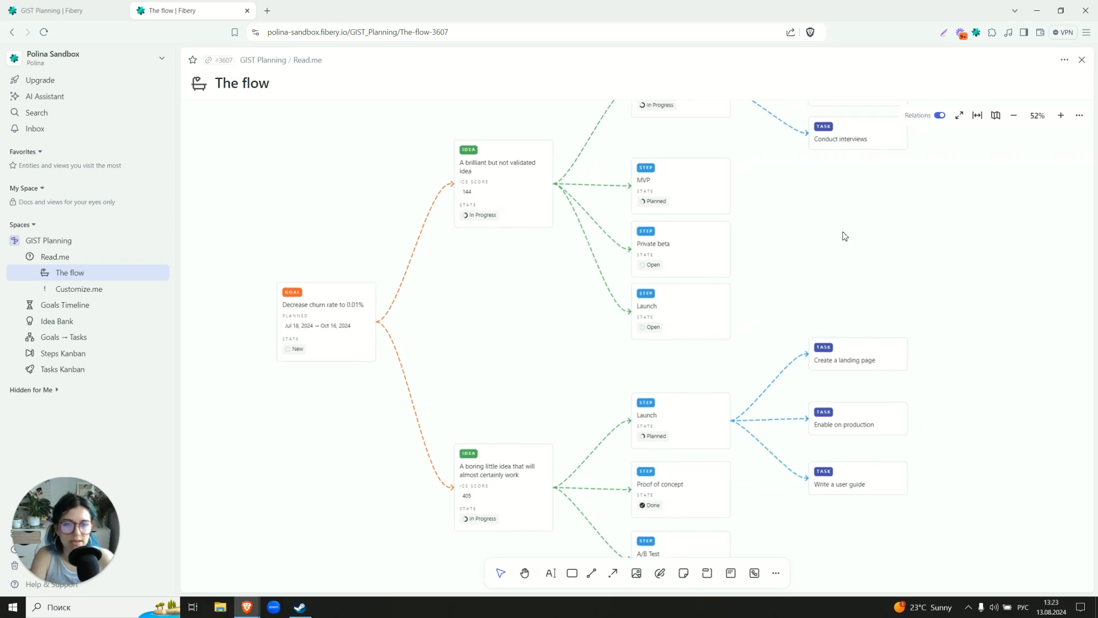
{"action": "scroll", "coordinate": [750, 318], "scroll_direction": "up", "scroll_amount": 3}
{"action": "scroll", "coordinate": [750, 319], "scroll_direction": "right", "scroll_amount": 4}
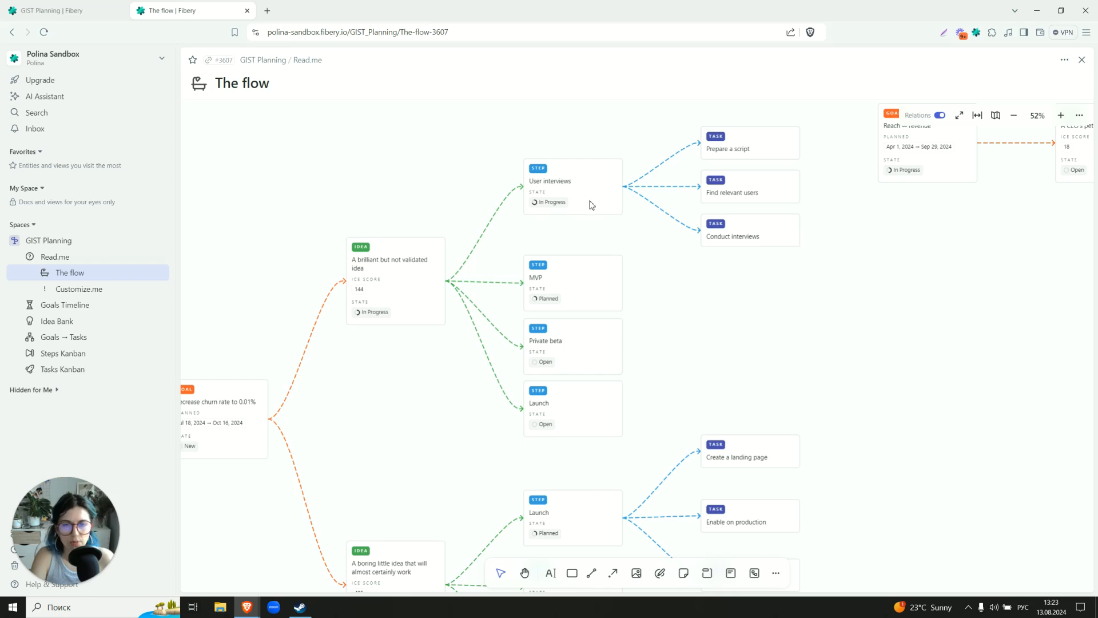
{"action": "scroll", "coordinate": [708, 266], "scroll_direction": "right", "scroll_amount": 2}
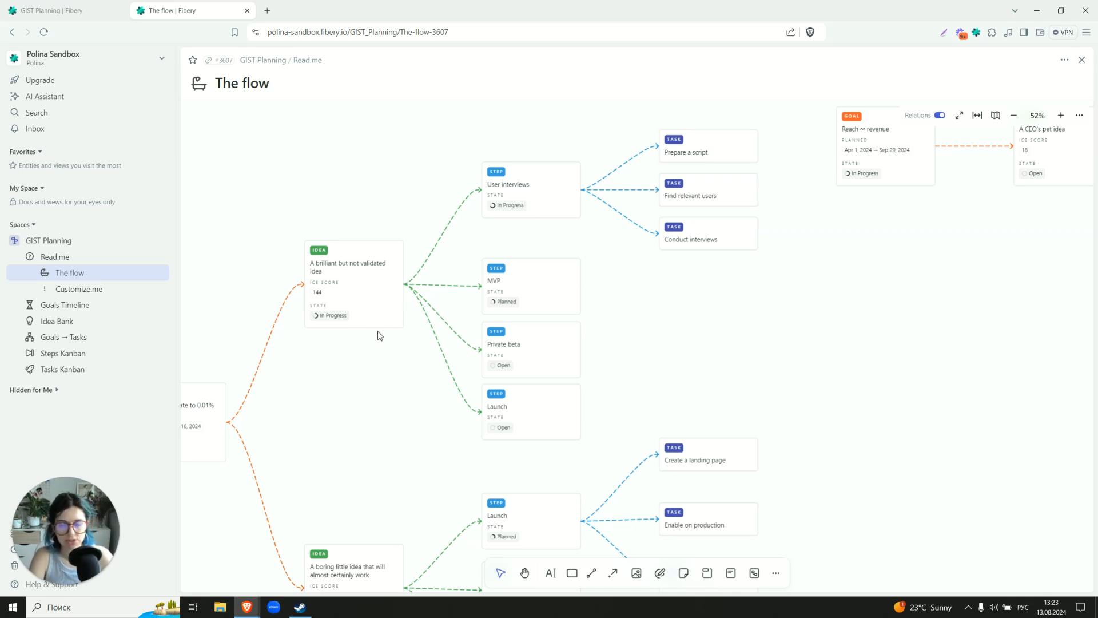
{"action": "left_click_drag", "start_coordinate": [380, 387], "coordinate": [458, 362]}
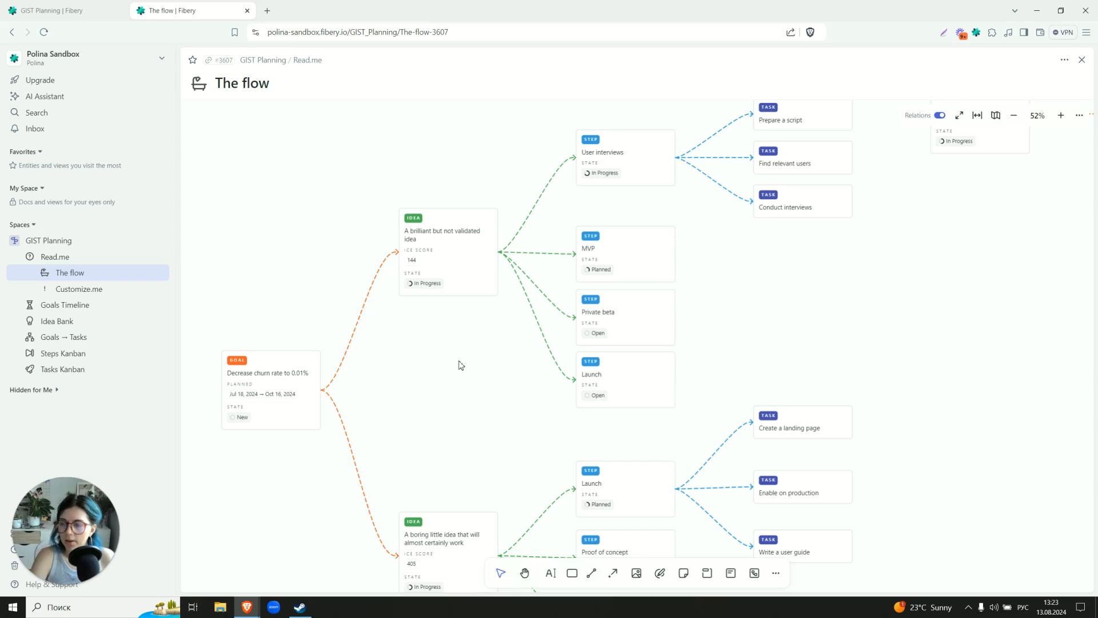
Open the Goals Timeline and zoom it out to the Months scale so both goals fit in full
{"action": "left_click", "coordinate": [83, 305]}
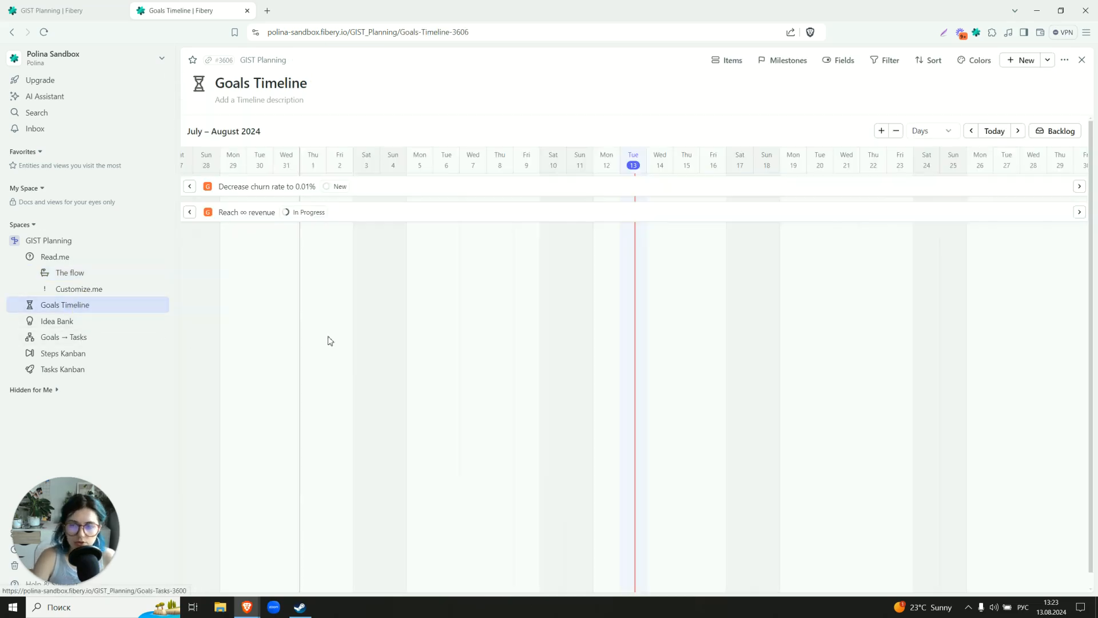
{"action": "scroll", "coordinate": [388, 331], "scroll_direction": "down", "scroll_amount": 4}
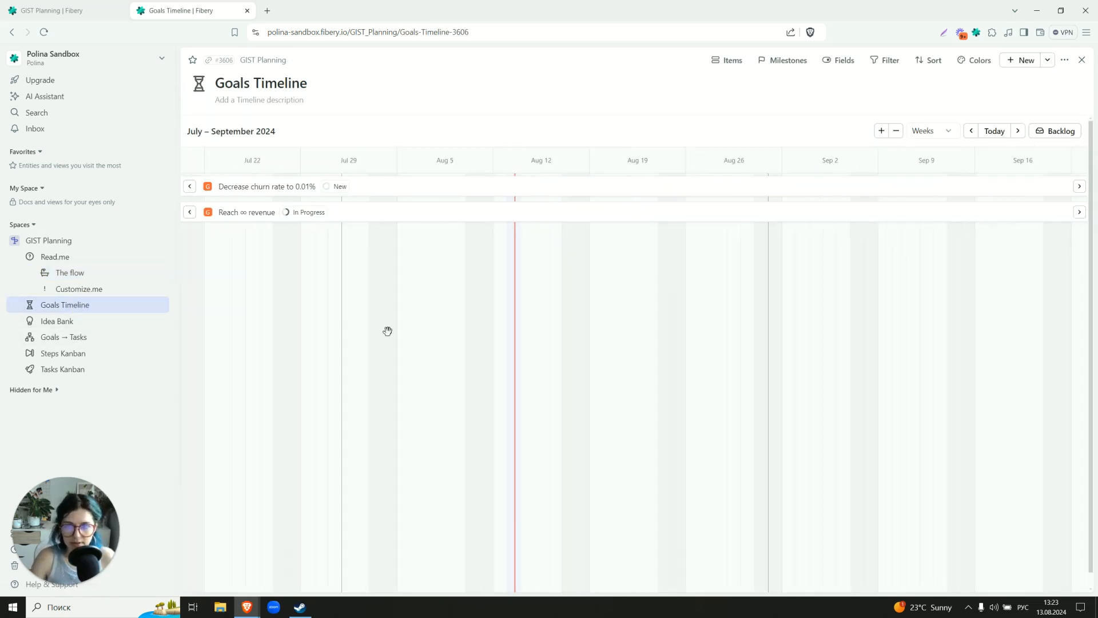
{"action": "scroll", "coordinate": [387, 331], "scroll_direction": "down", "scroll_amount": 4}
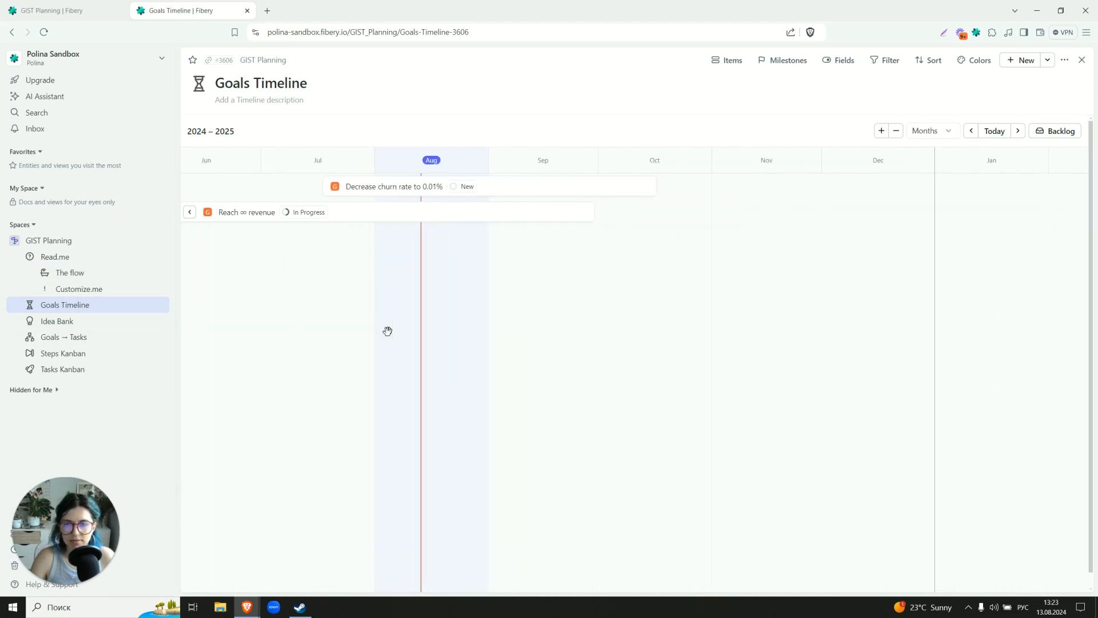
{"action": "left_click_drag", "start_coordinate": [305, 275], "coordinate": [680, 273]}
{"action": "scroll", "coordinate": [571, 282], "scroll_direction": "down", "scroll_amount": 5}
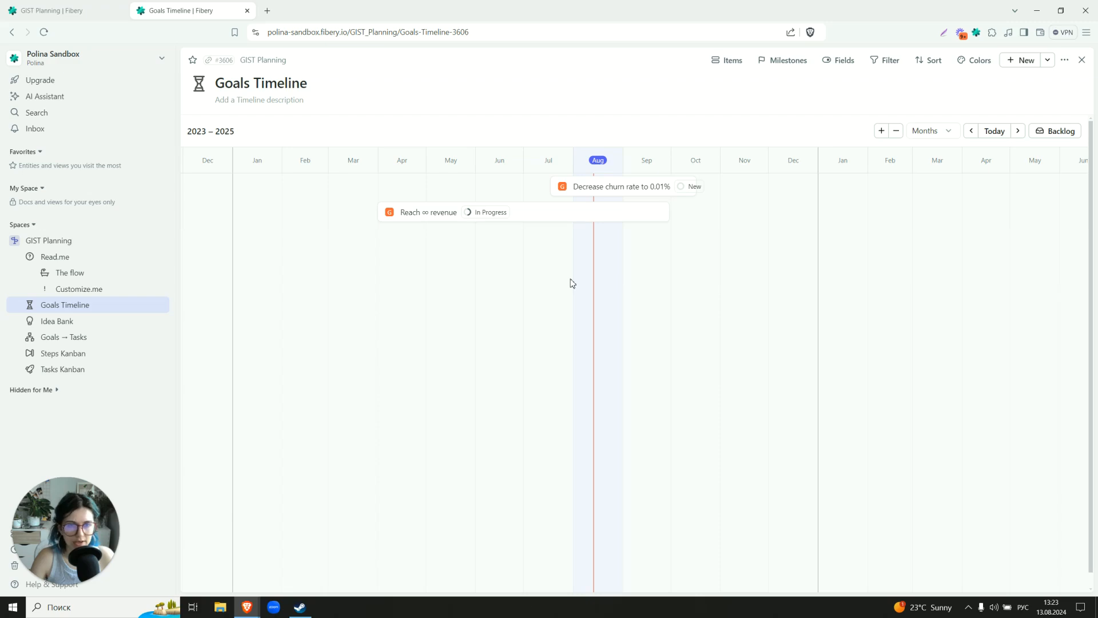
{"action": "scroll", "coordinate": [458, 259], "scroll_direction": "up", "scroll_amount": 1}
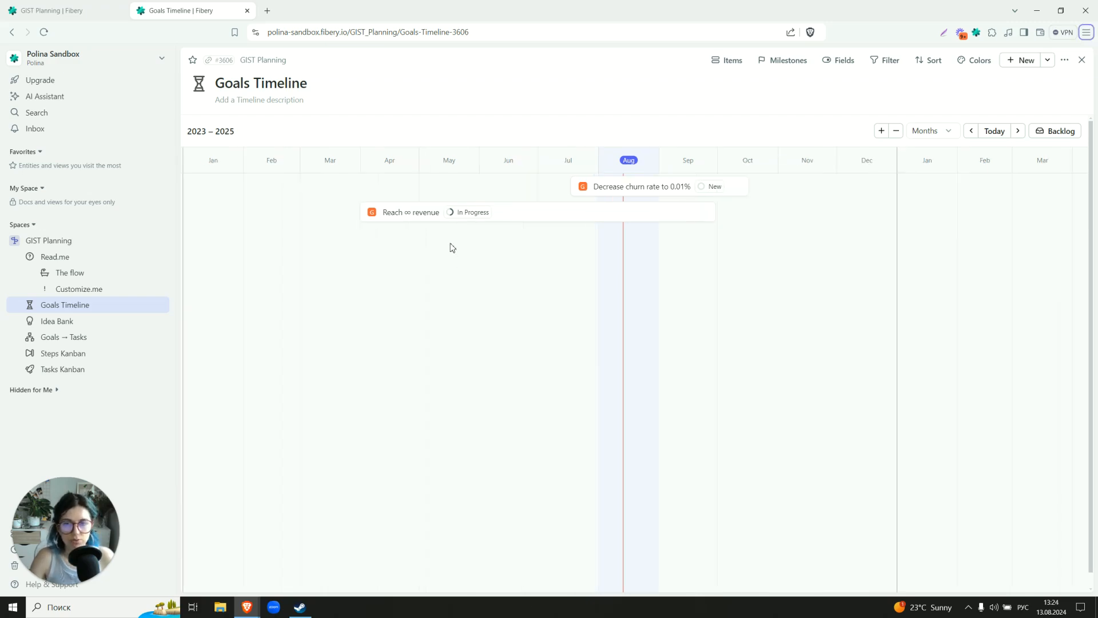
Create a goal named "New Goal" on the timeline, spanning May 19, 2024 to Oct 25, 2024
{"action": "left_click_drag", "start_coordinate": [456, 246], "coordinate": [765, 236]}
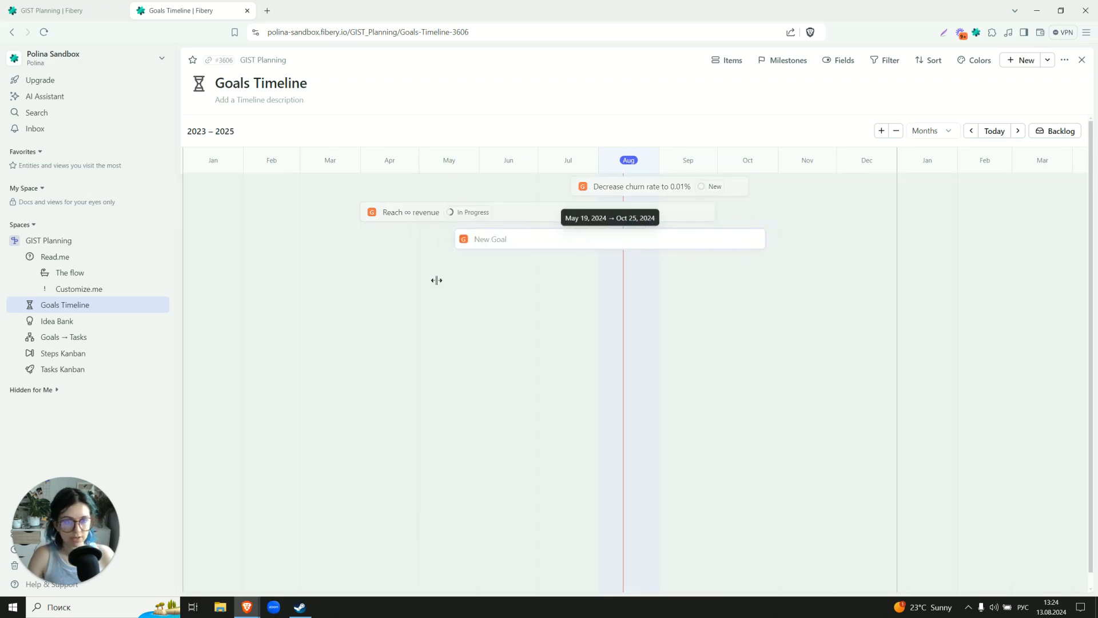
{"action": "type", "text": "Туц пщ"}
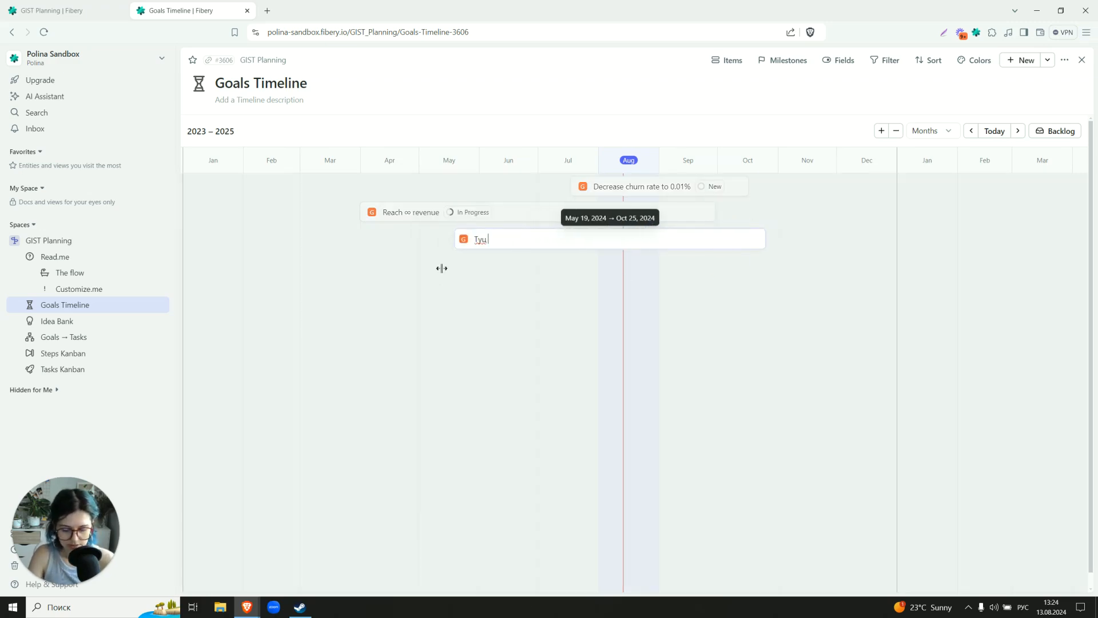
{"action": "key", "text": "BackSpace"}
{"action": "key", "text": "BackSpace"}
{"action": "key", "text": "BackSpace"}
{"action": "key", "text": "BackSpace"}
{"action": "key", "text": "BackSpace"}
{"action": "key", "text": "BackSpace"}
{"action": "key", "text": "alt+shift"}
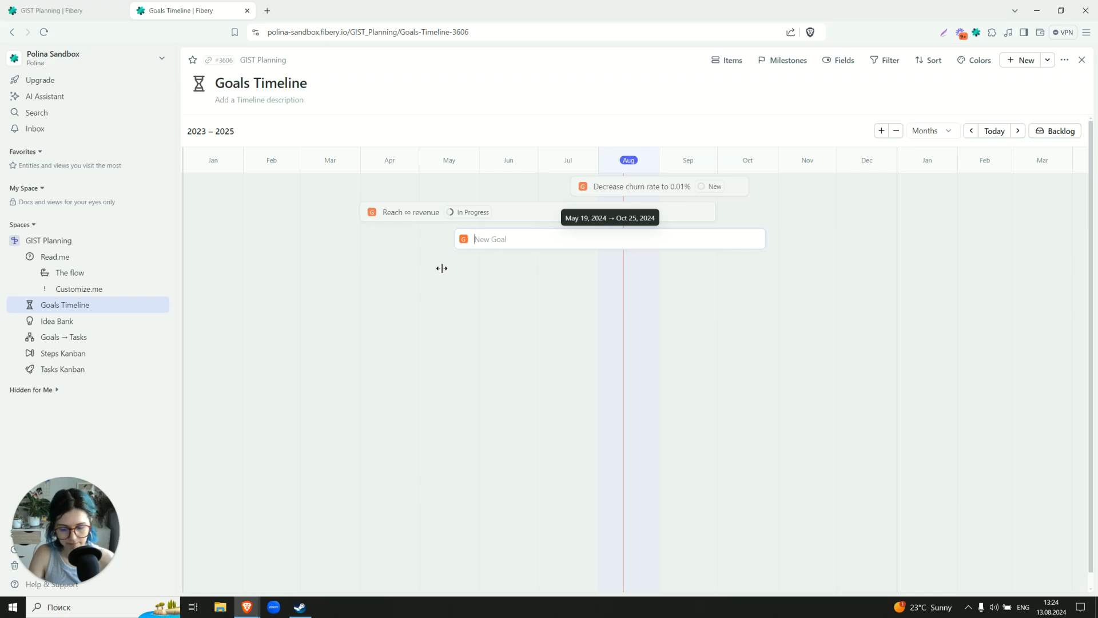
{"action": "type", "text": "New Goal"}
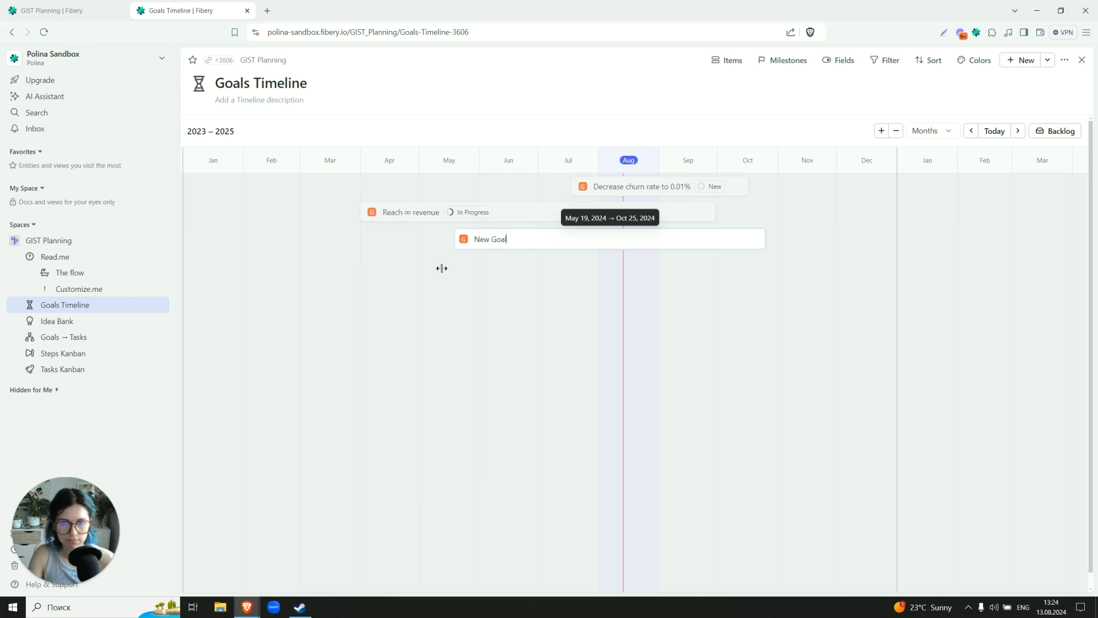
{"action": "key", "text": "Return"}
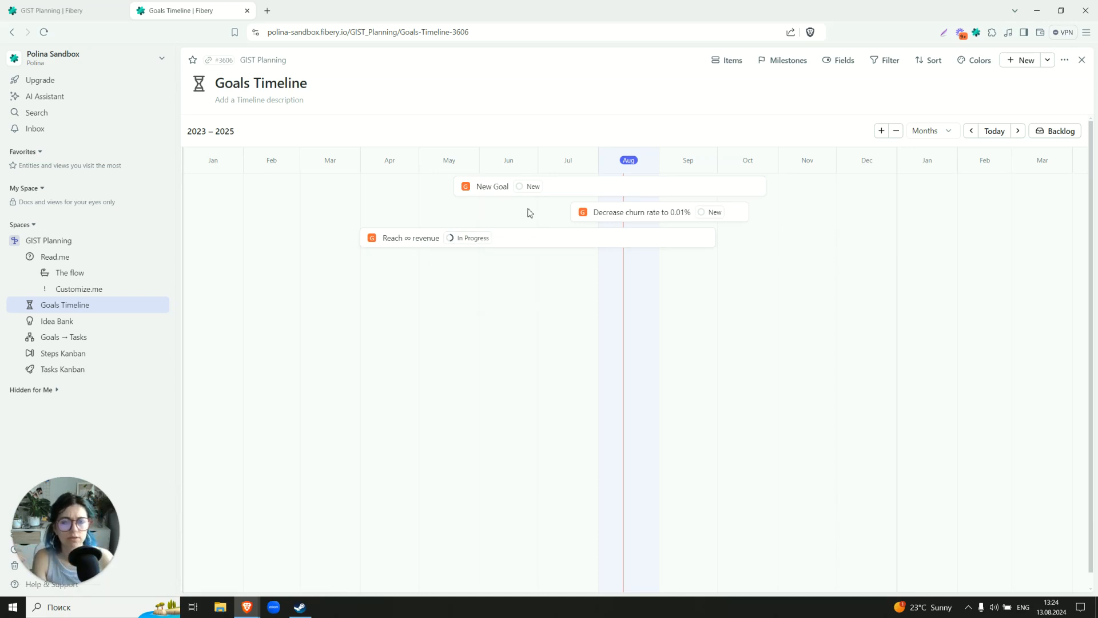
Open the "Decrease churn rate to 0.01%" goal and review its key results, description and ideas table
{"action": "left_click", "coordinate": [604, 215]}
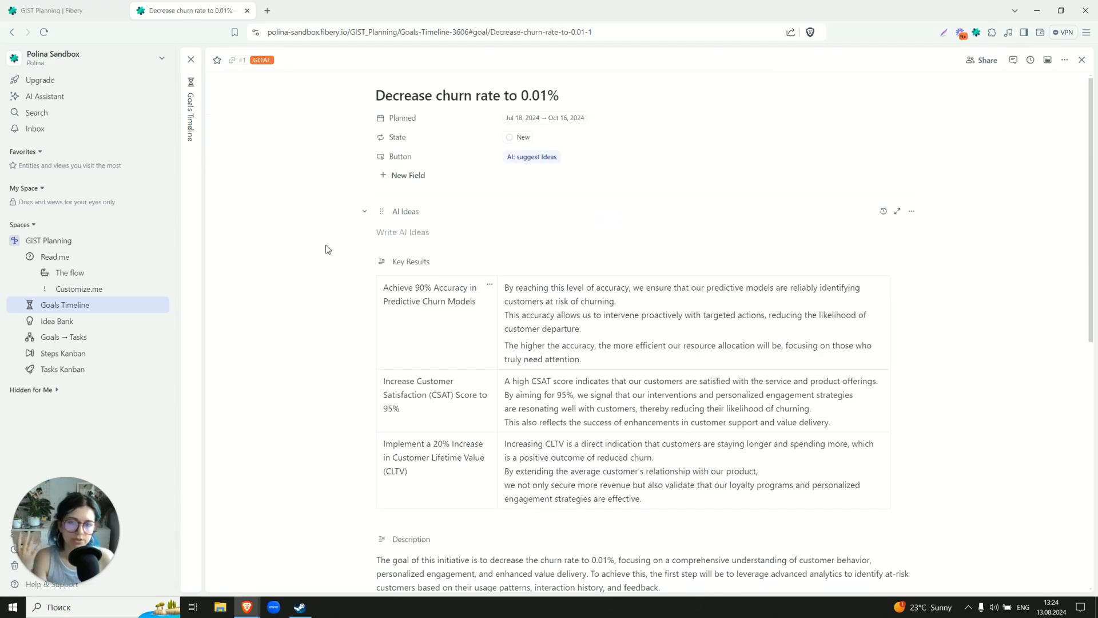
{"action": "scroll", "coordinate": [316, 243], "scroll_direction": "down", "scroll_amount": 3}
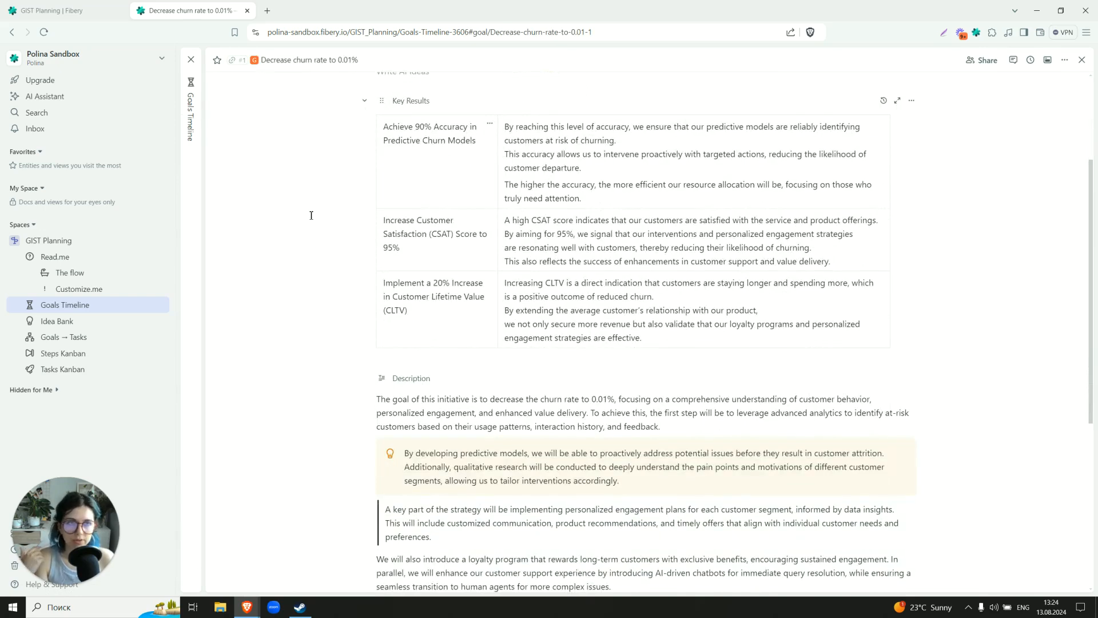
{"action": "scroll", "coordinate": [312, 212], "scroll_direction": "down", "scroll_amount": 2}
{"action": "scroll", "coordinate": [315, 203], "scroll_direction": "up", "scroll_amount": 3}
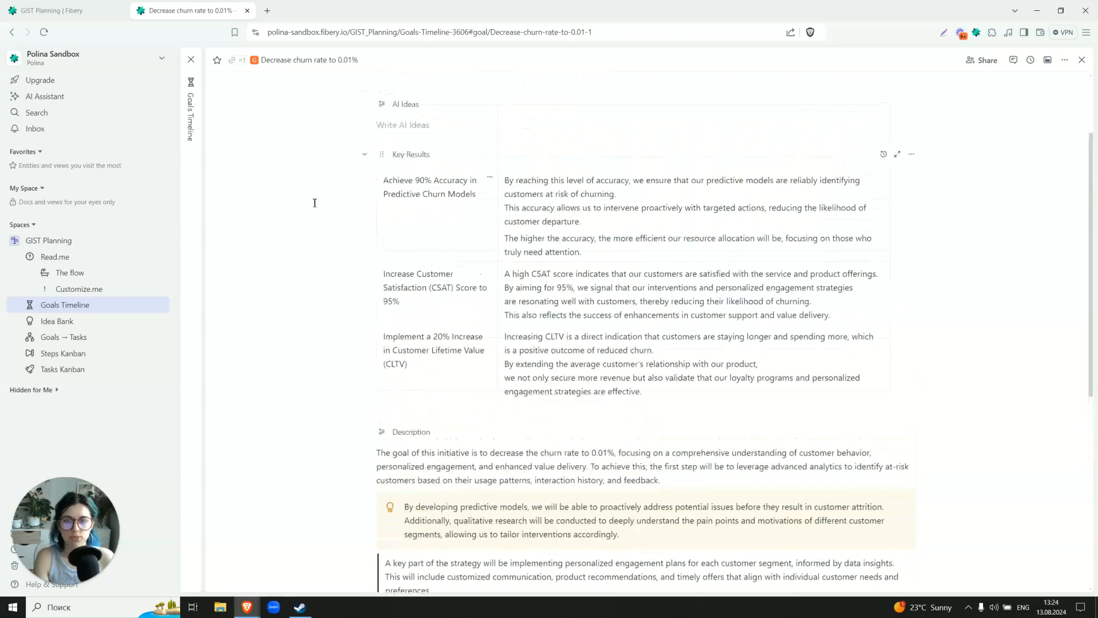
{"action": "scroll", "coordinate": [314, 203], "scroll_direction": "down", "scroll_amount": 7}
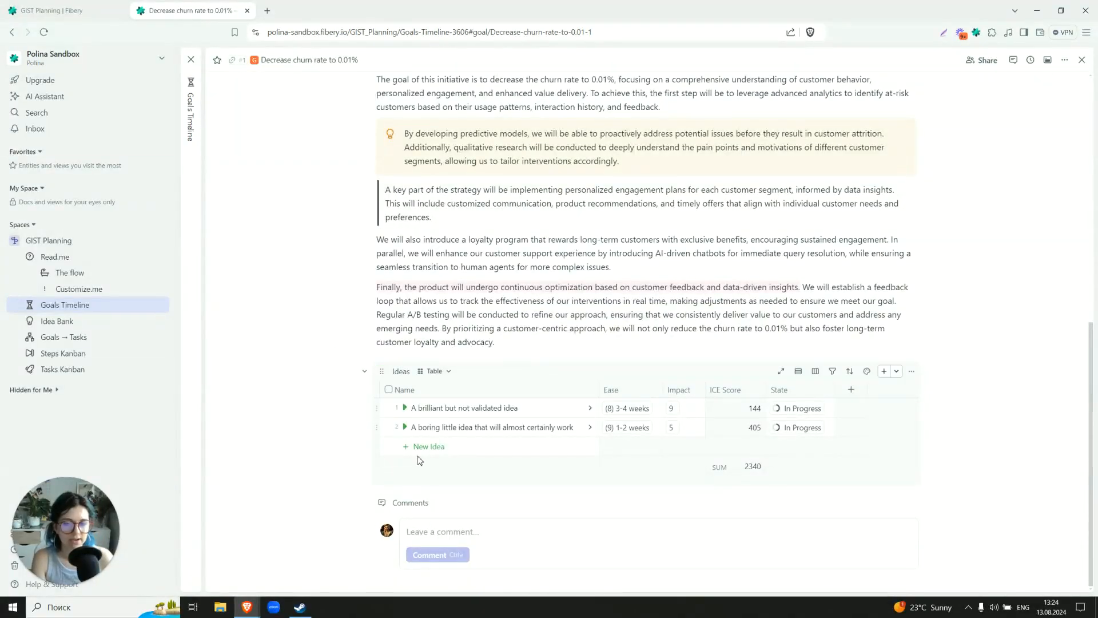
Return to the Goals Timeline, open New Goal and add an idea named "New Idea" to it
{"action": "left_click", "coordinate": [194, 303]}
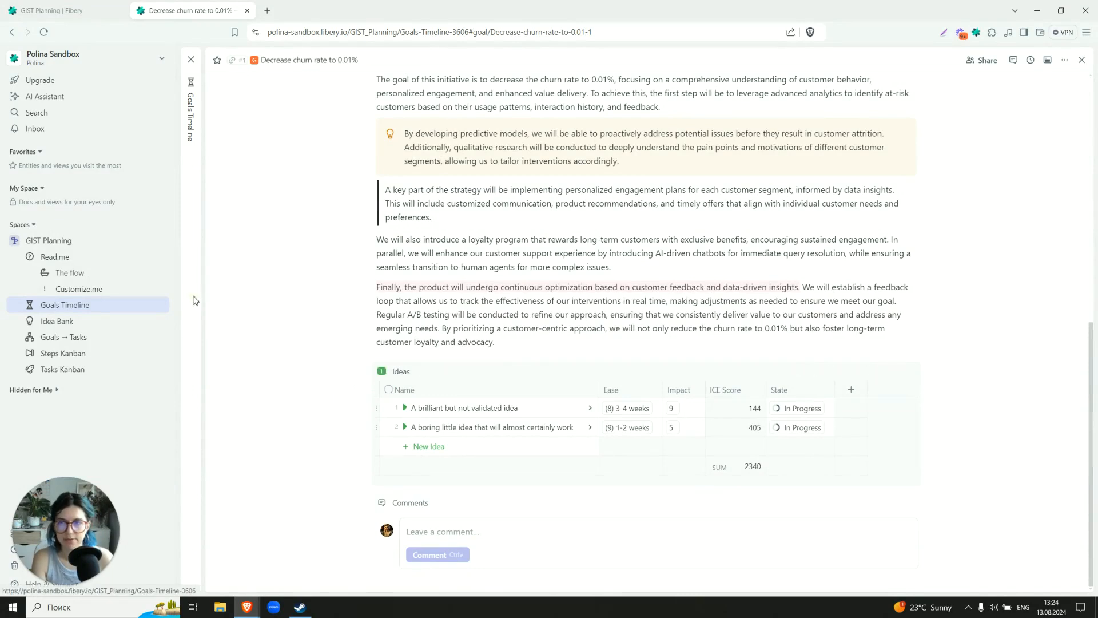
{"action": "left_click", "coordinate": [486, 194]}
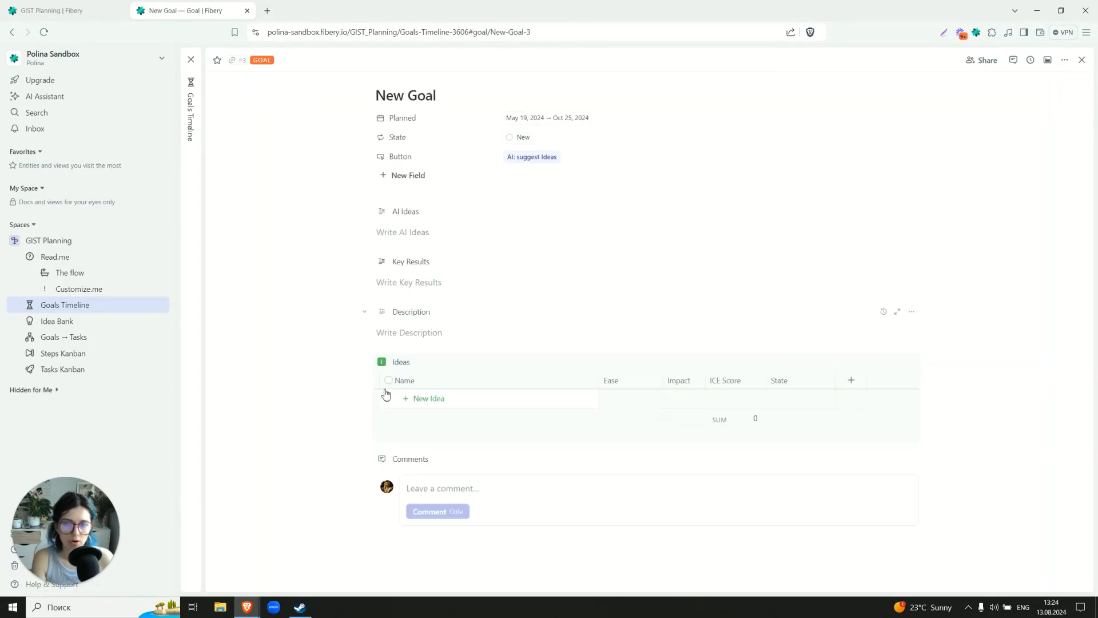
{"action": "left_click", "coordinate": [430, 400]}
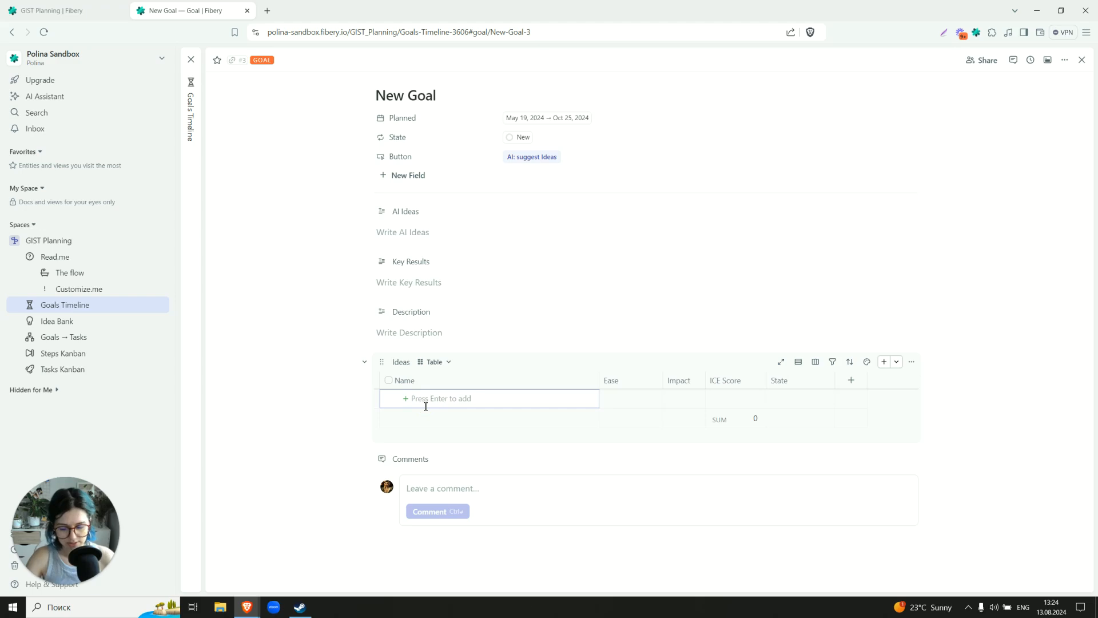
{"action": "type", "text": "New Idea"}
{"action": "key", "text": "Return"}
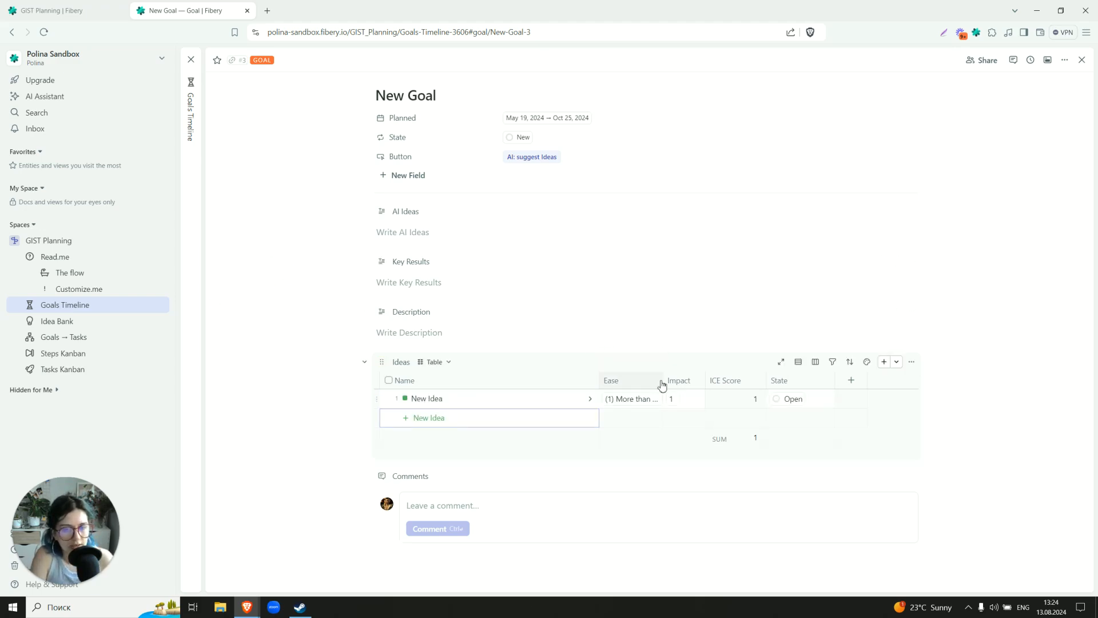
Widen the Ease column of the Ideas table to show its full value, and view the available Ease ratings
{"action": "left_click_drag", "start_coordinate": [663, 381], "coordinate": [746, 385]}
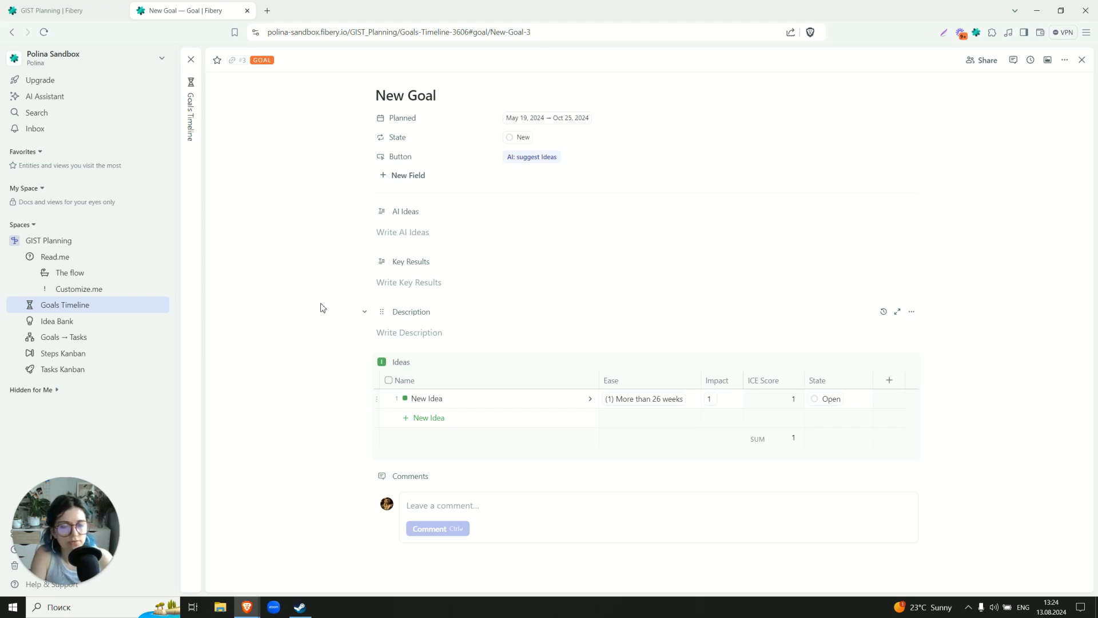
{"action": "left_click", "coordinate": [662, 384]}
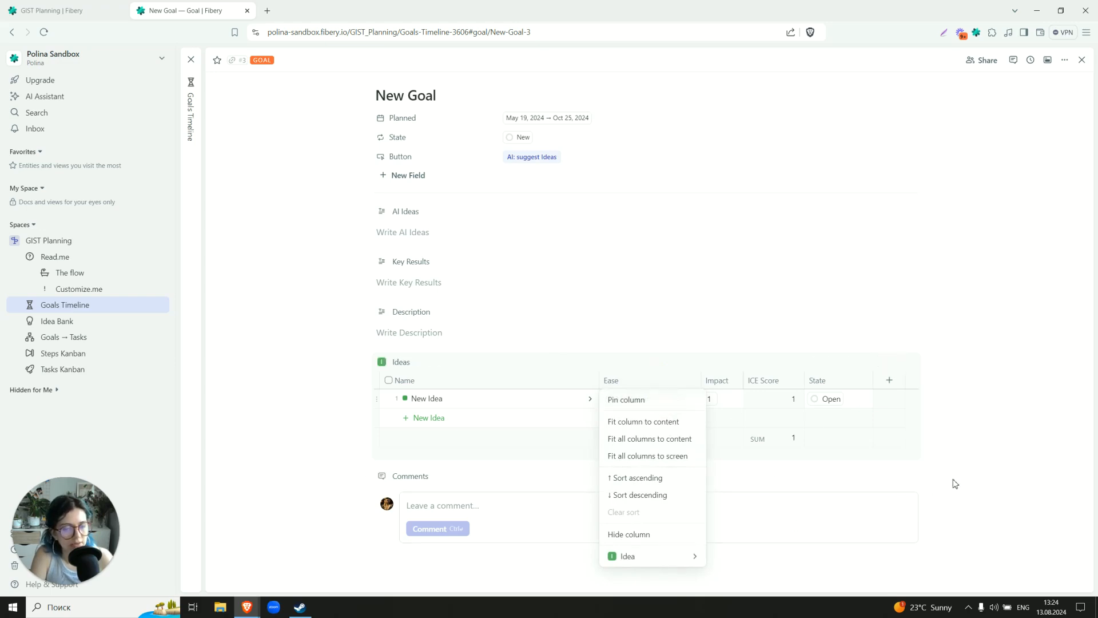
{"action": "left_click", "coordinate": [802, 462]}
{"action": "left_click", "coordinate": [652, 397]}
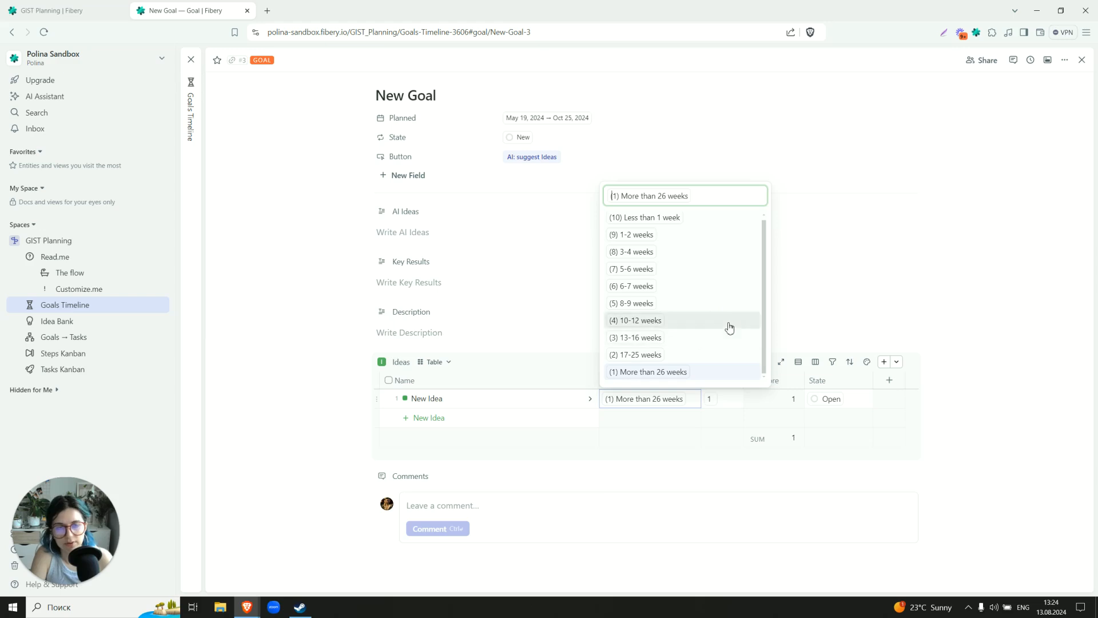
{"action": "left_click", "coordinate": [987, 442]}
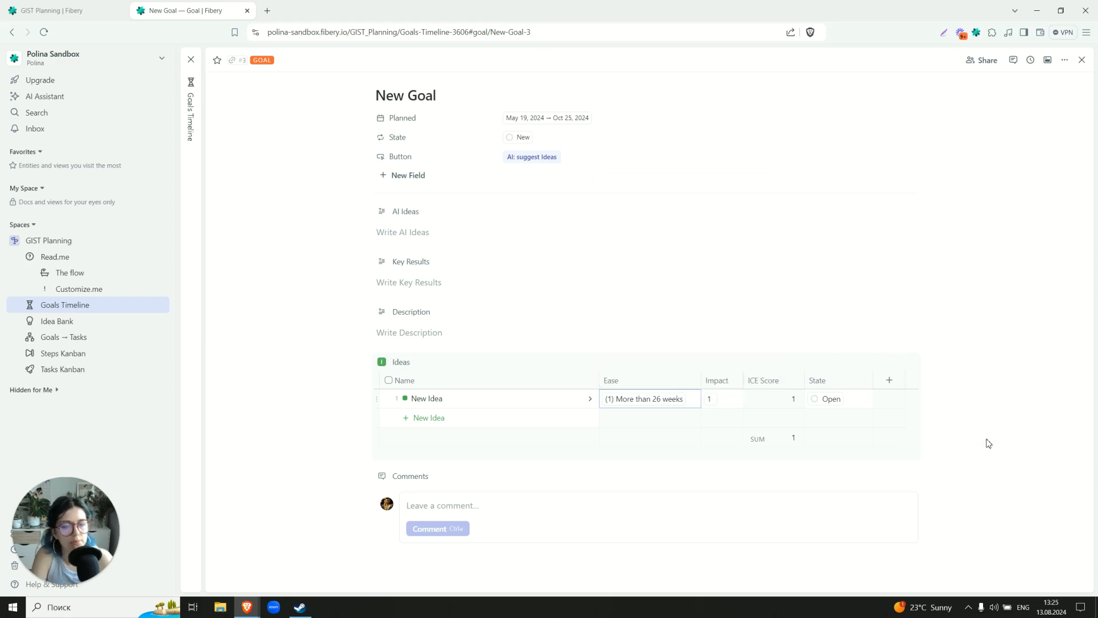
Set the Impact of New Idea to 7 in the Ideas table
{"action": "left_click", "coordinate": [732, 400]}
{"action": "left_click", "coordinate": [1032, 471]}
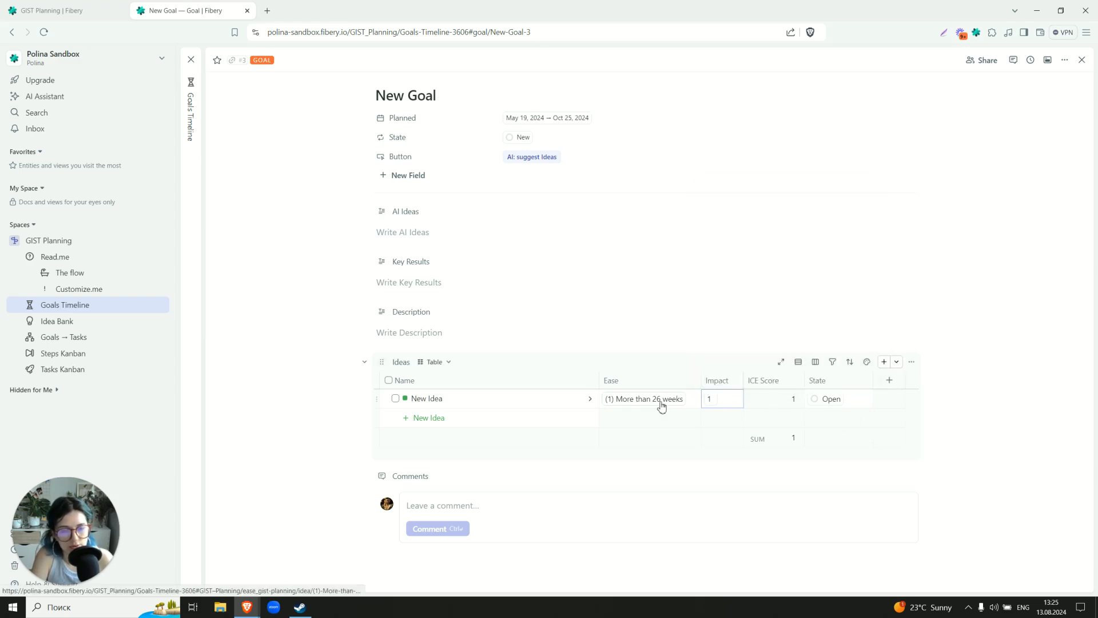
{"action": "left_click", "coordinate": [712, 405]}
{"action": "left_click", "coordinate": [757, 329]}
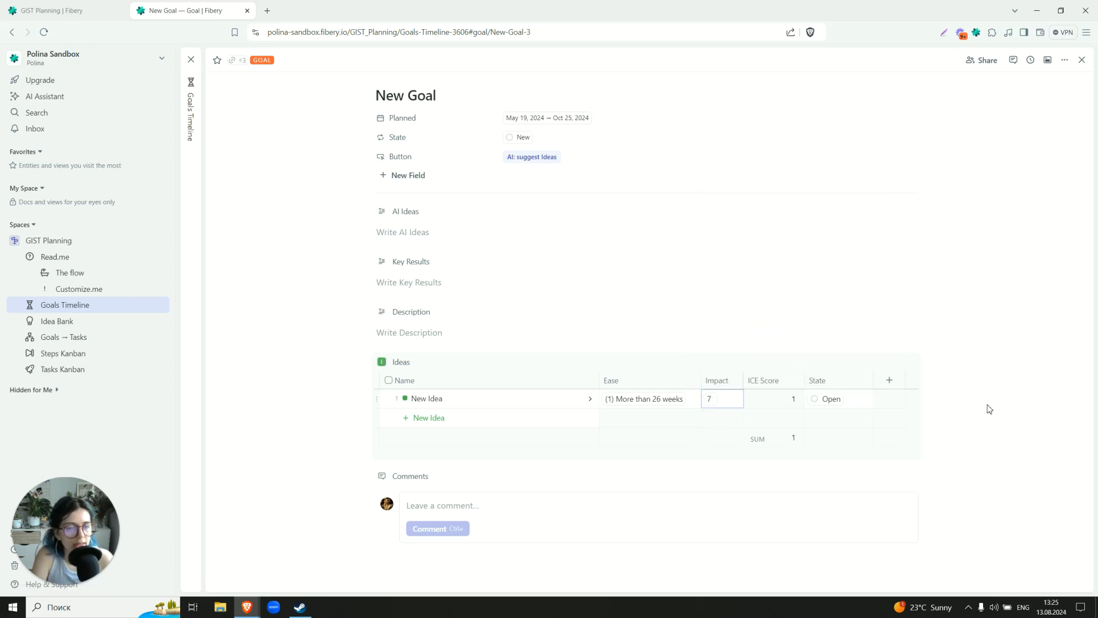
Set the Ease of New Idea to "(5) 8-9 weeks" in the goal's Ideas table
{"action": "mouse_move", "coordinate": [793, 406]}
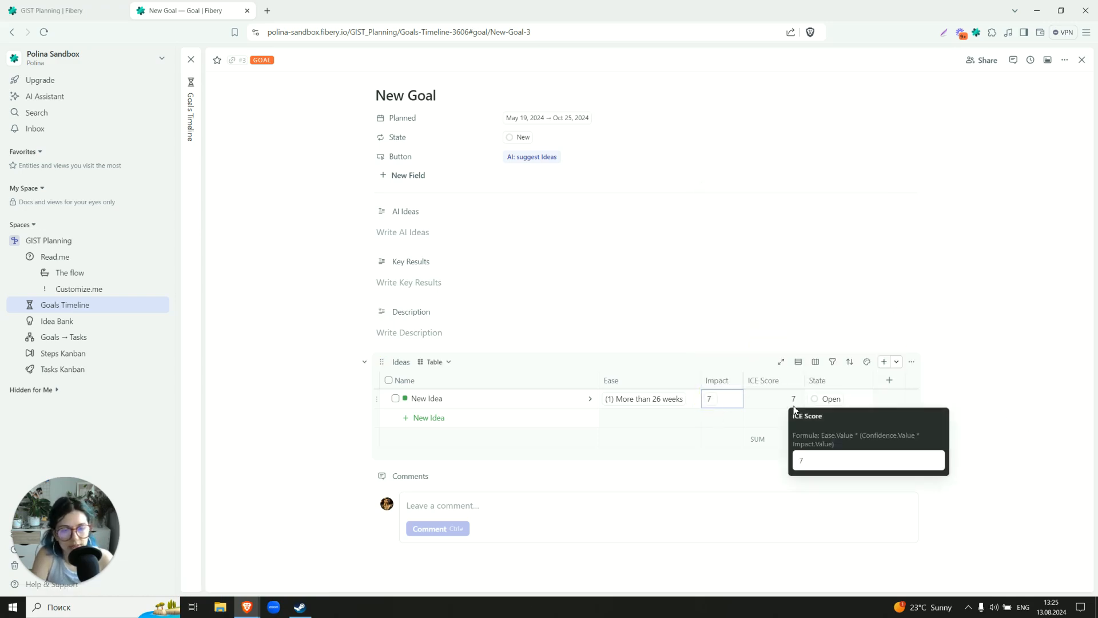
{"action": "left_click", "coordinate": [629, 407]}
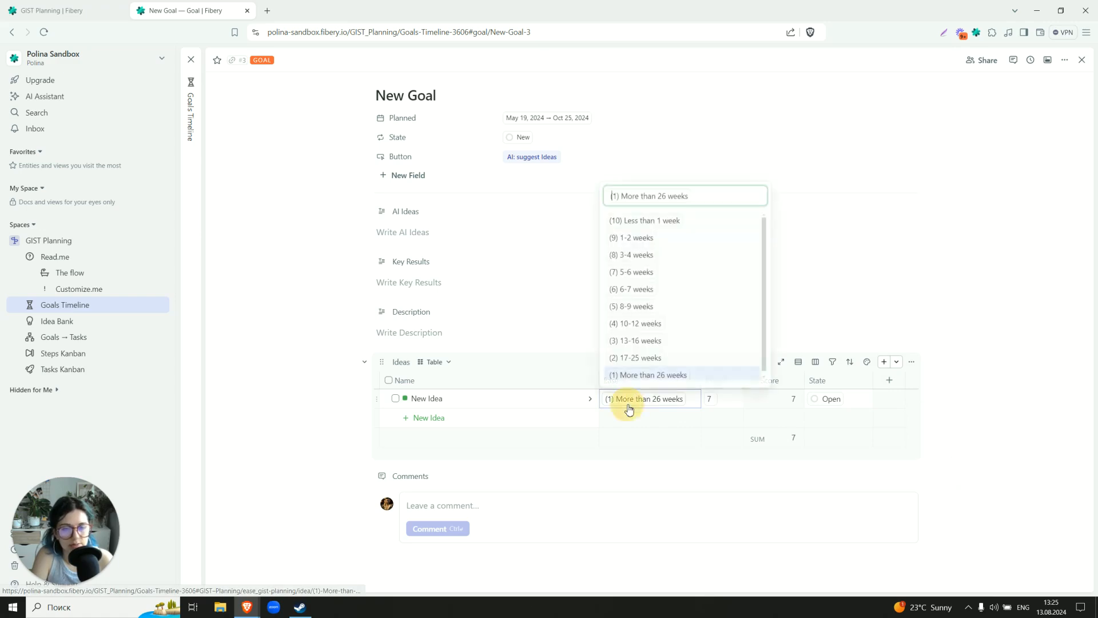
{"action": "left_click", "coordinate": [634, 306]}
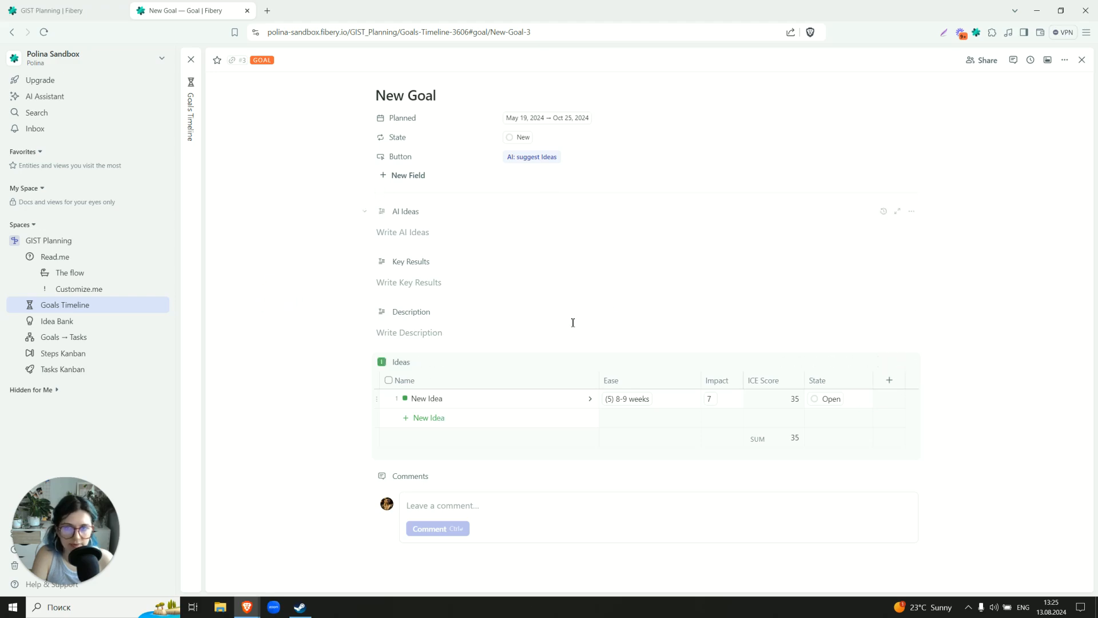
Leave the goal, open the Idea Bank and review its sort and filter settings
{"action": "left_click", "coordinate": [201, 184]}
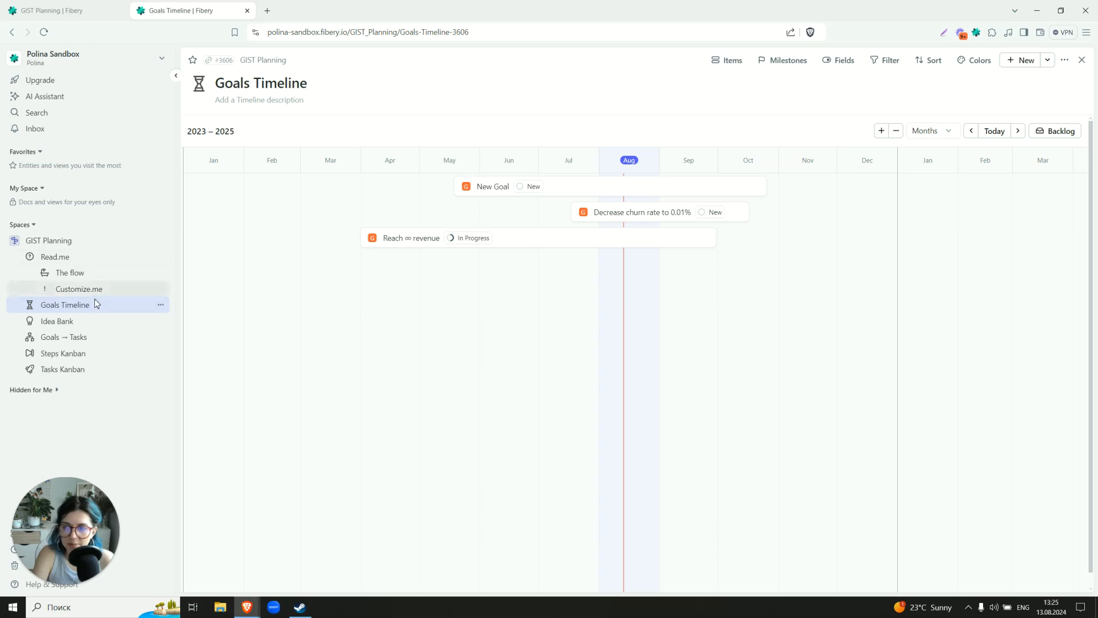
{"action": "left_click", "coordinate": [90, 322]}
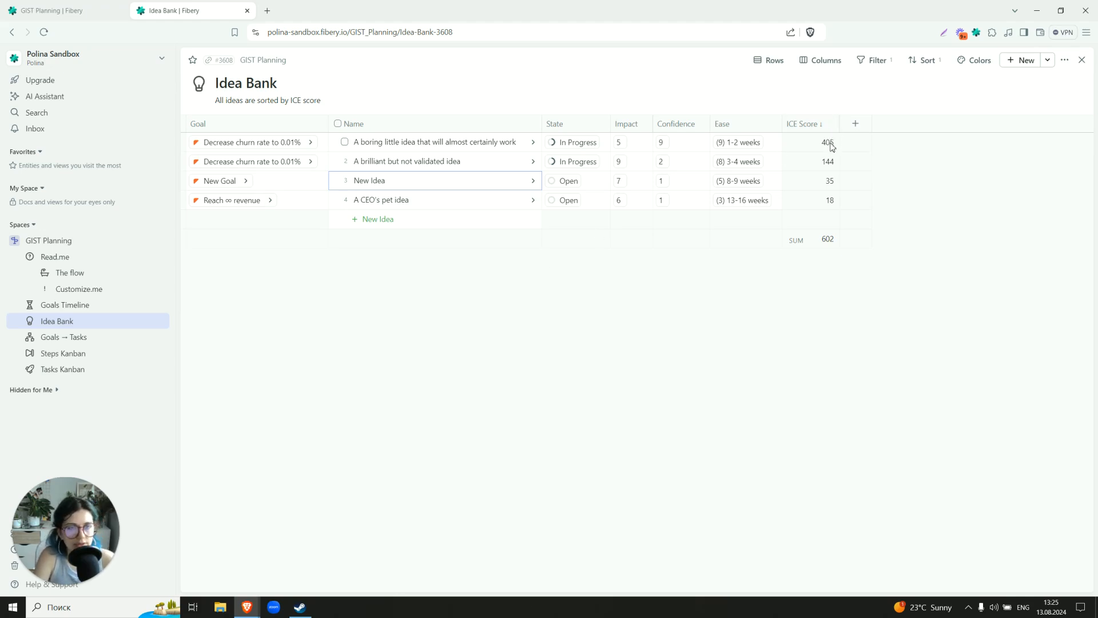
{"action": "left_click", "coordinate": [938, 64]}
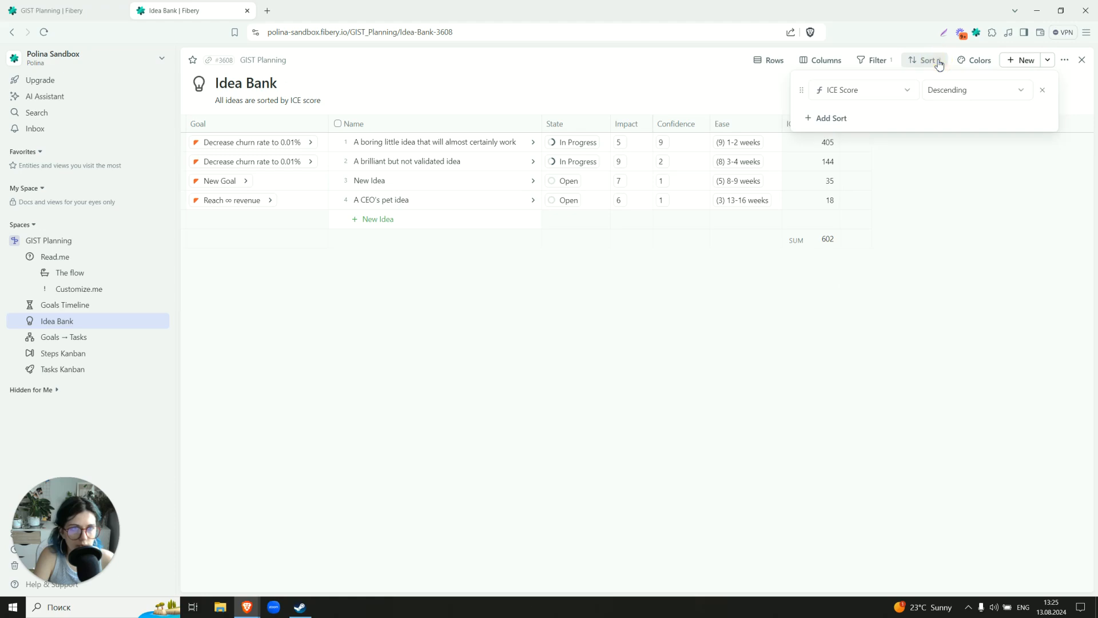
{"action": "left_click", "coordinate": [882, 68]}
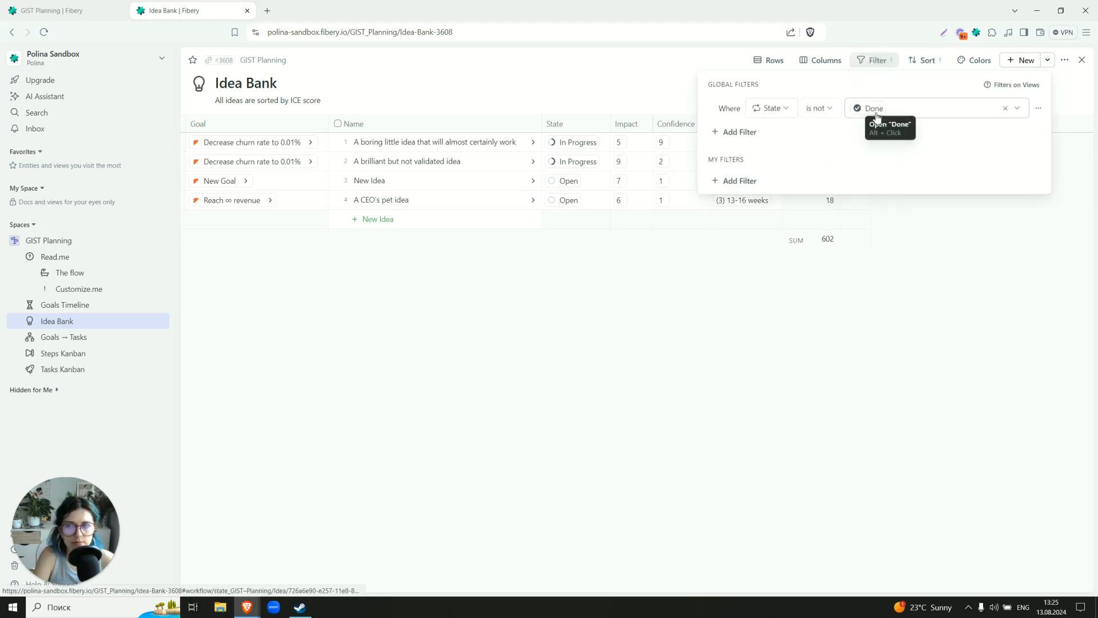
{"action": "left_click", "coordinate": [604, 215]}
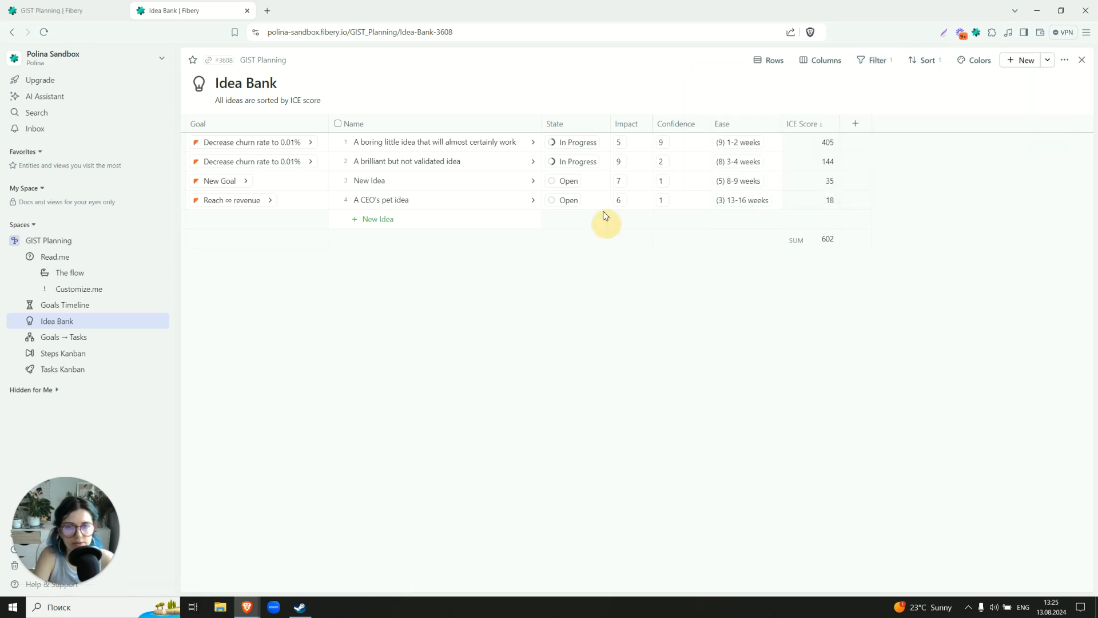
Edit the ideas' State workflow field and add a Finished state named "Abandoned"
{"action": "left_click", "coordinate": [589, 127]}
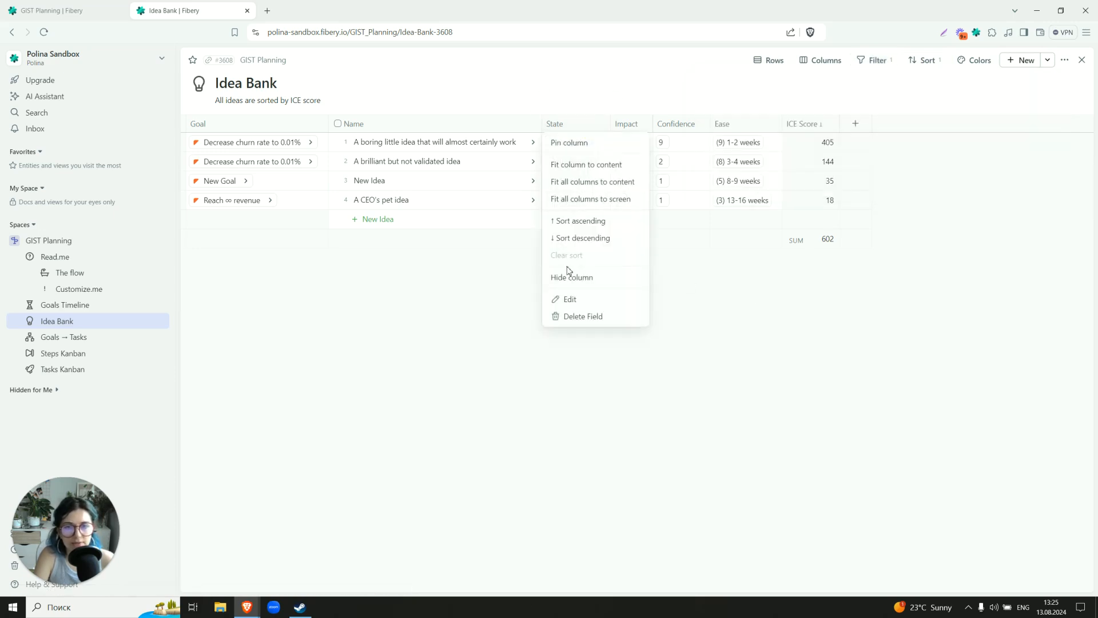
{"action": "left_click", "coordinate": [570, 298]}
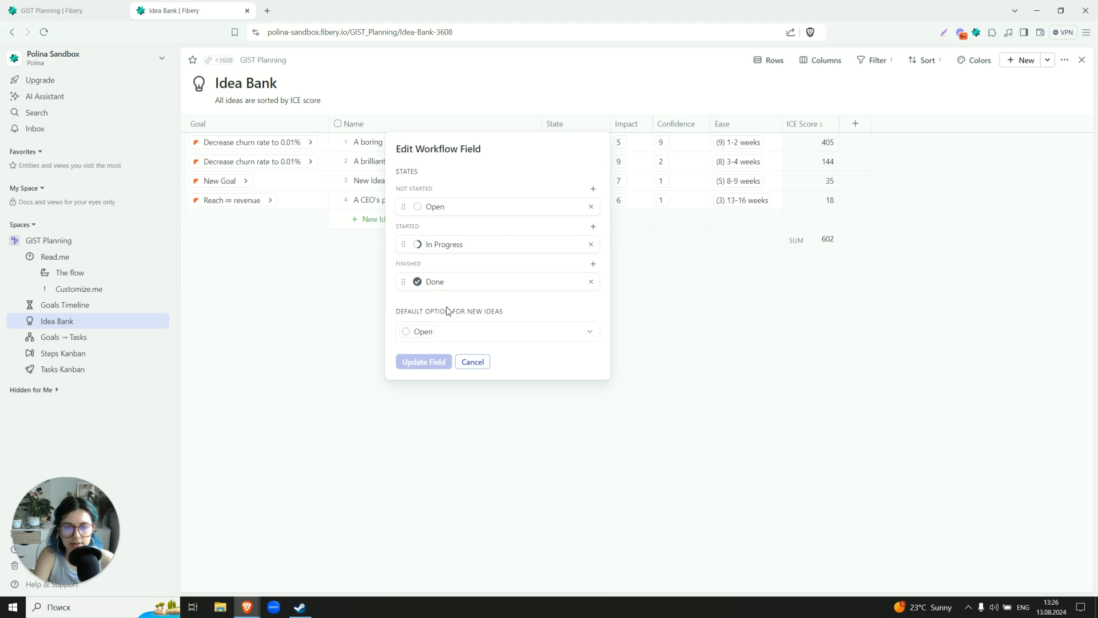
{"action": "left_click", "coordinate": [593, 264]}
{"action": "type", "text": "Abandoned"}
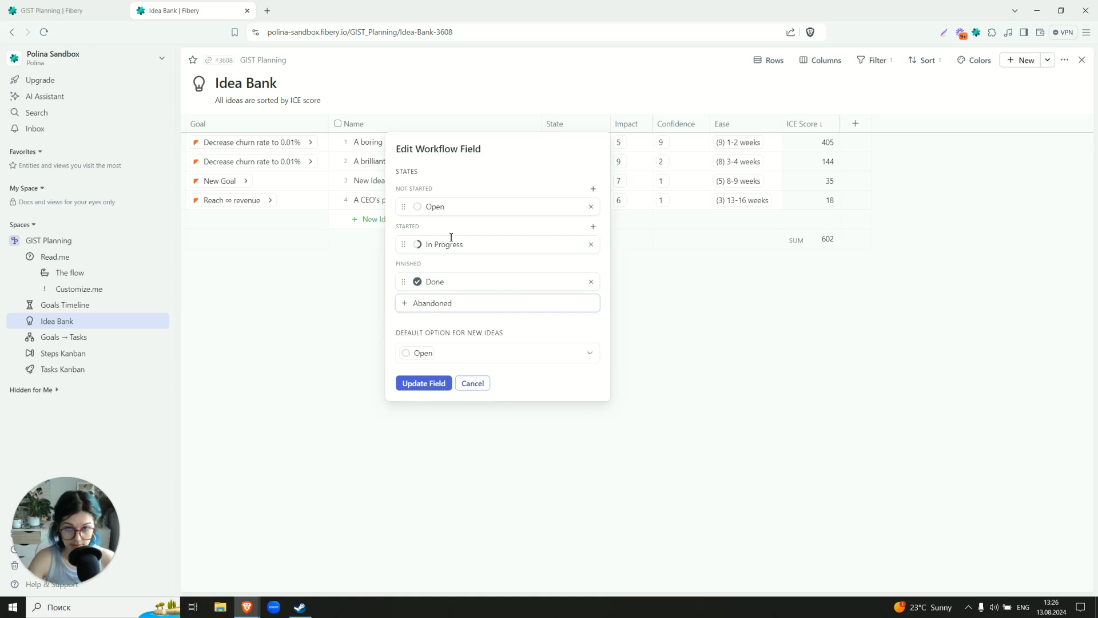
Add a Not Started state named "To consider" and place it above Open in the workflow
{"action": "left_click", "coordinate": [594, 188]}
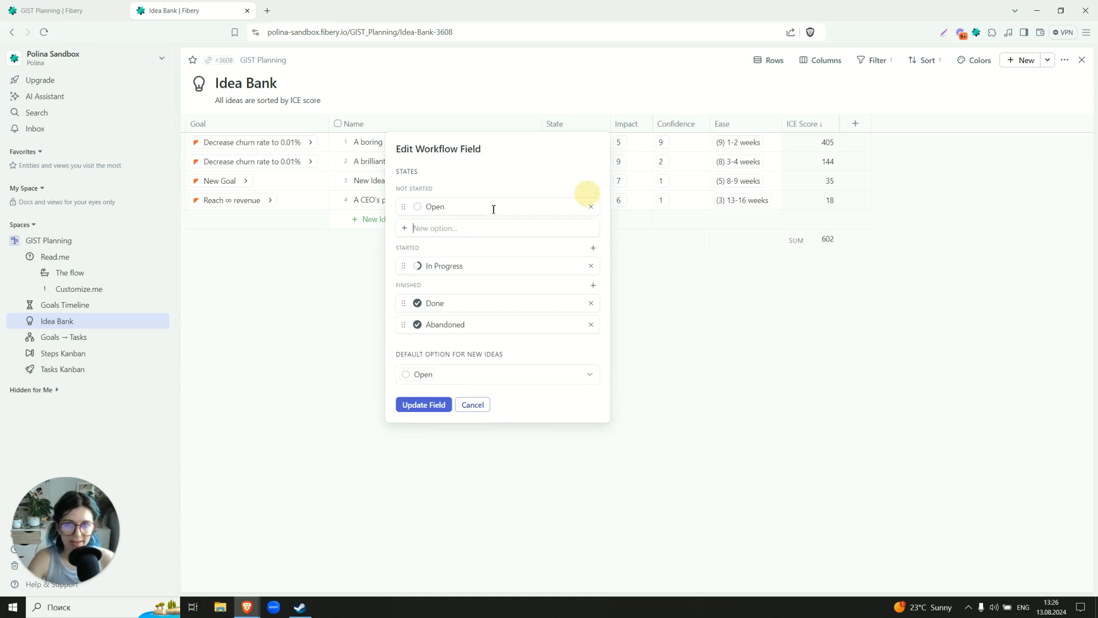
{"action": "type", "text": "To consider"}
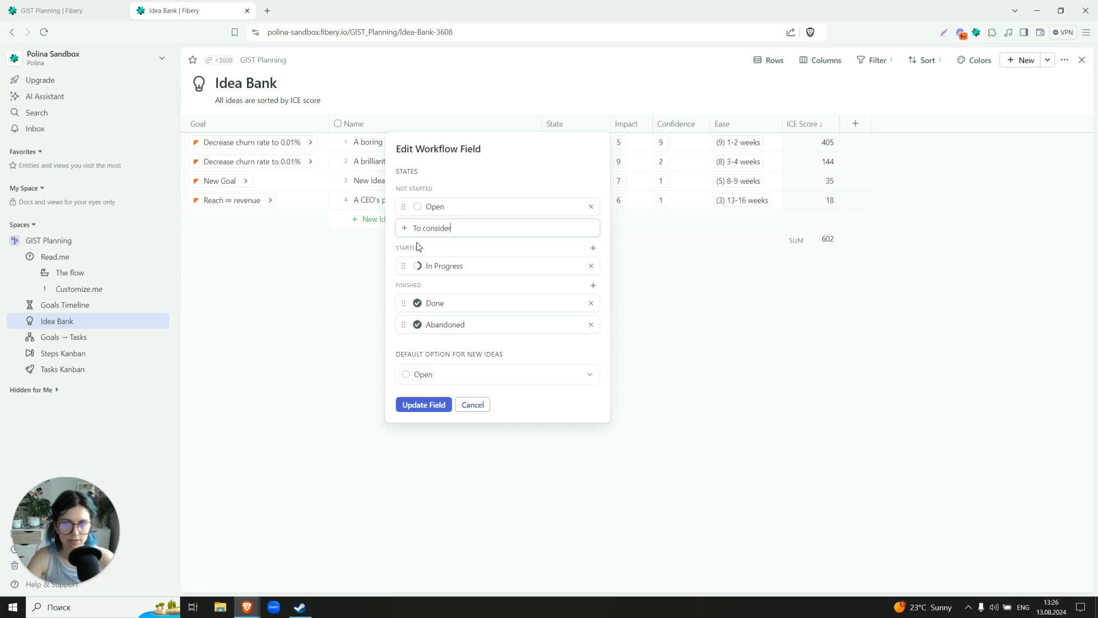
{"action": "left_click_drag", "start_coordinate": [406, 238], "coordinate": [437, 225]}
Rename the Open state to "To prioritize" and save the updated workflow field
{"action": "left_click", "coordinate": [516, 258]}
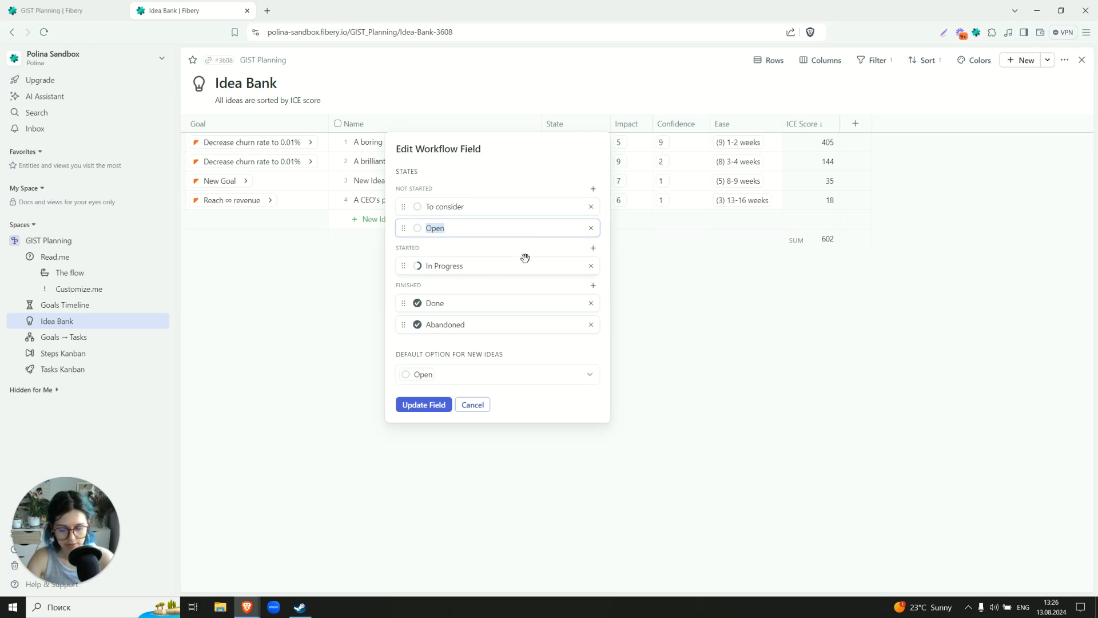
{"action": "type", "text": "To pror"}
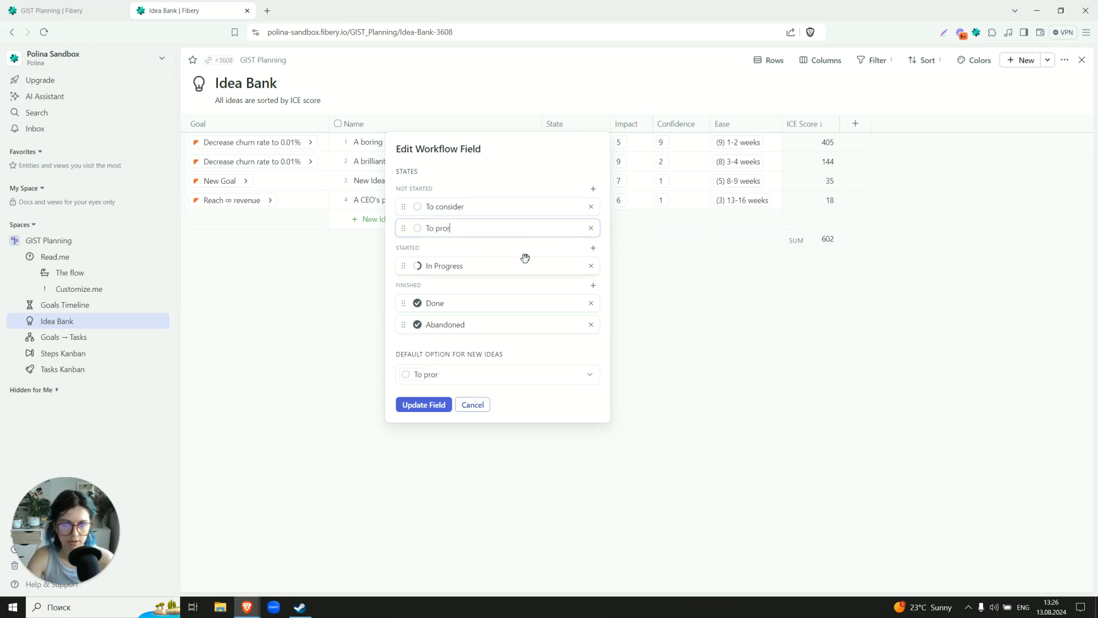
{"action": "key", "text": "BackSpace"}
{"action": "key", "text": "BackSpace"}
{"action": "type", "text": "ioriti"}
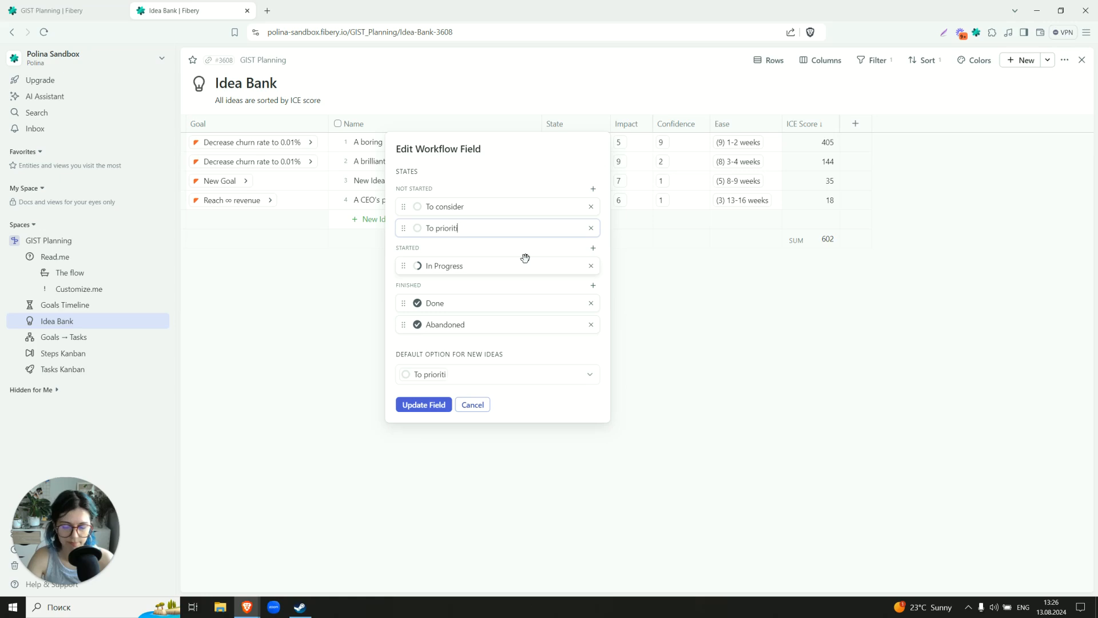
{"action": "type", "text": "ze"}
{"action": "left_click", "coordinate": [424, 404]}
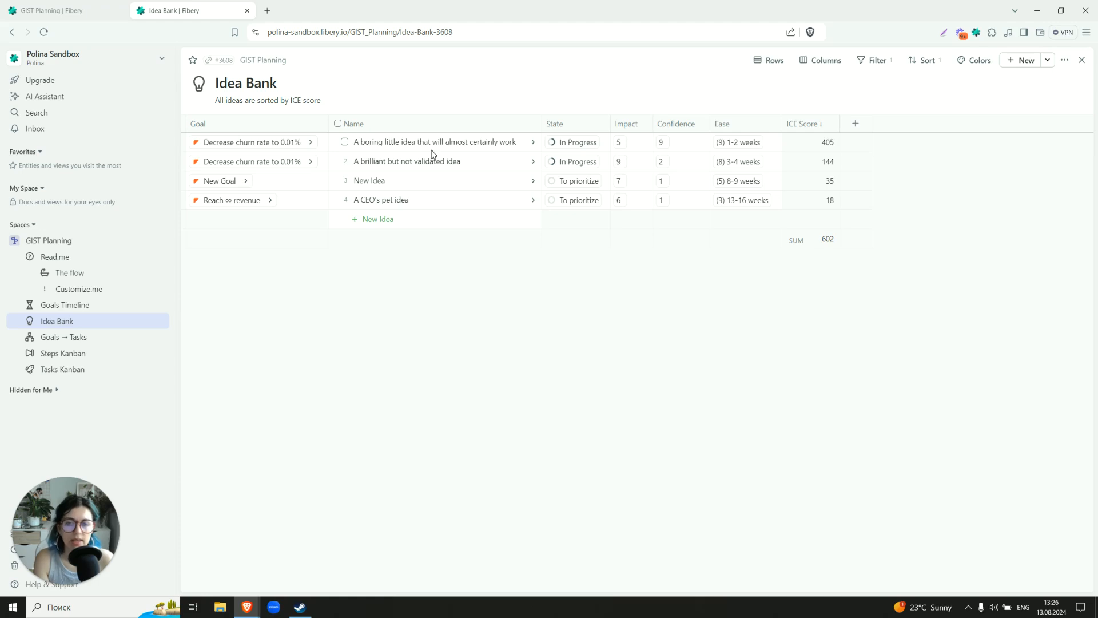
Open New Idea from the Idea Bank and preview its Steps as a list, restoring the Board view
{"action": "left_click", "coordinate": [533, 180]}
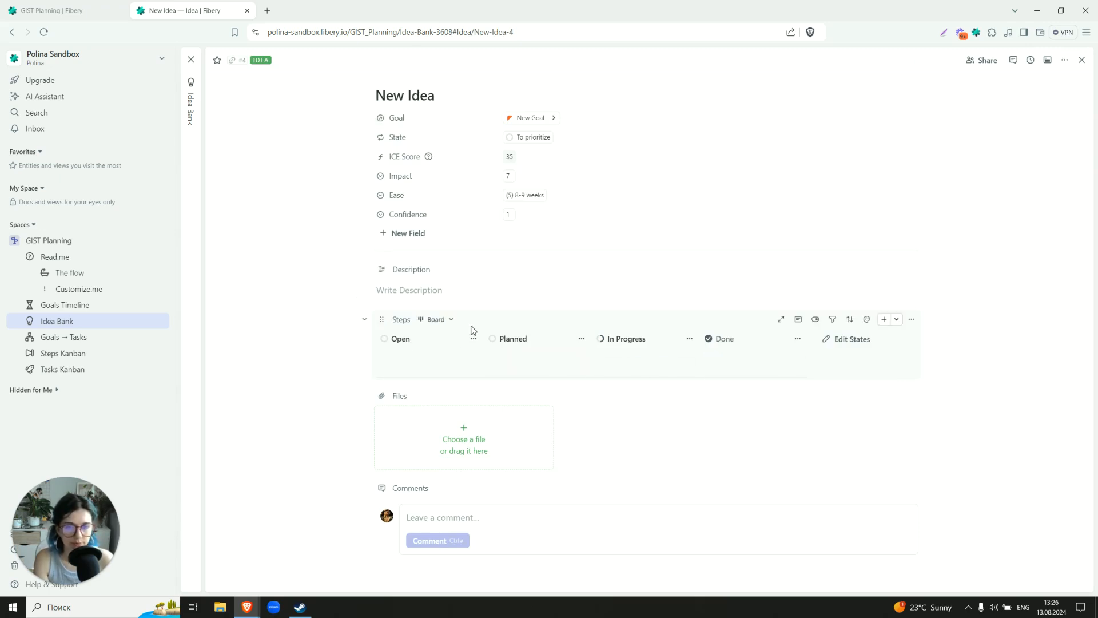
{"action": "left_click", "coordinate": [436, 320]}
{"action": "left_click", "coordinate": [452, 362]}
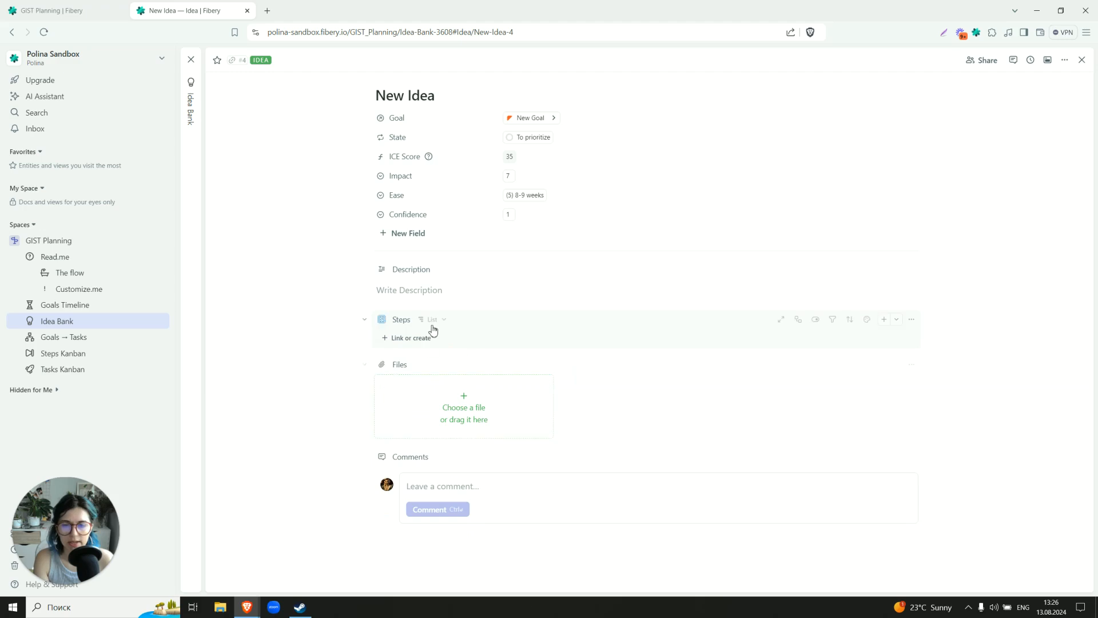
{"action": "left_click", "coordinate": [430, 320]}
{"action": "left_click", "coordinate": [443, 343]}
Add a step named "New step" under Open on the Steps board of New Idea
{"action": "left_click", "coordinate": [395, 363]}
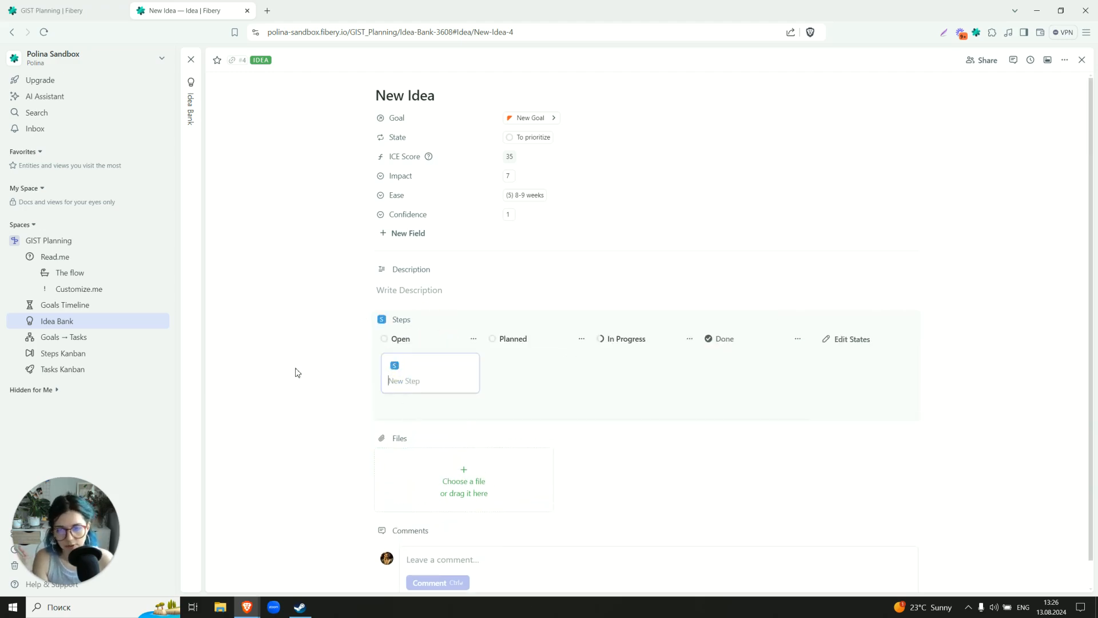
{"action": "type", "text": "New step"}
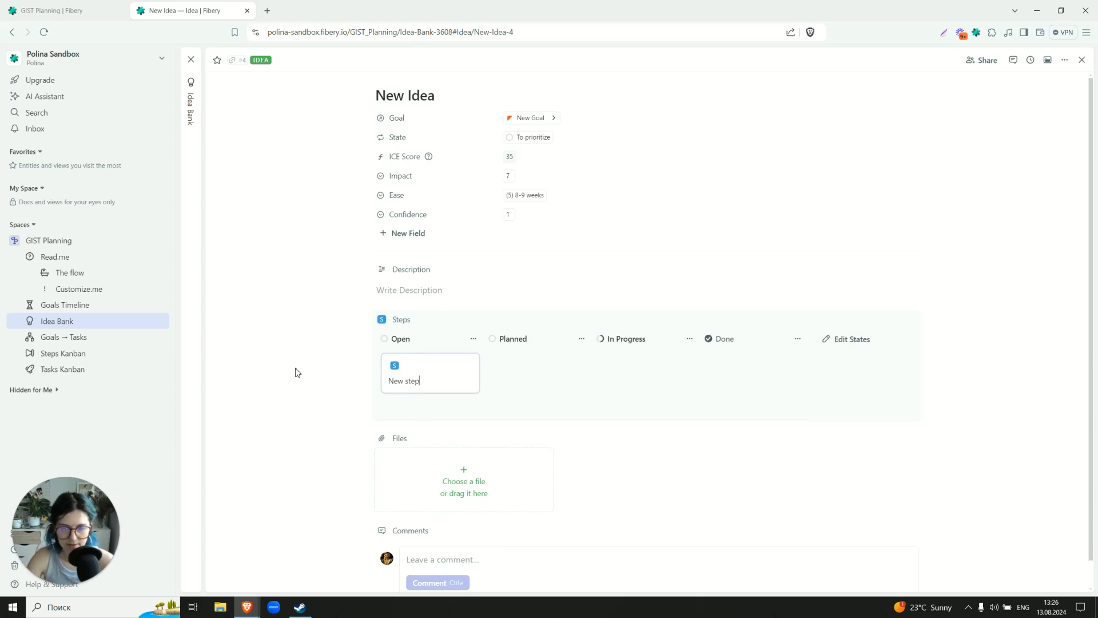
{"action": "key", "text": "Return"}
{"action": "left_click", "coordinate": [336, 339]}
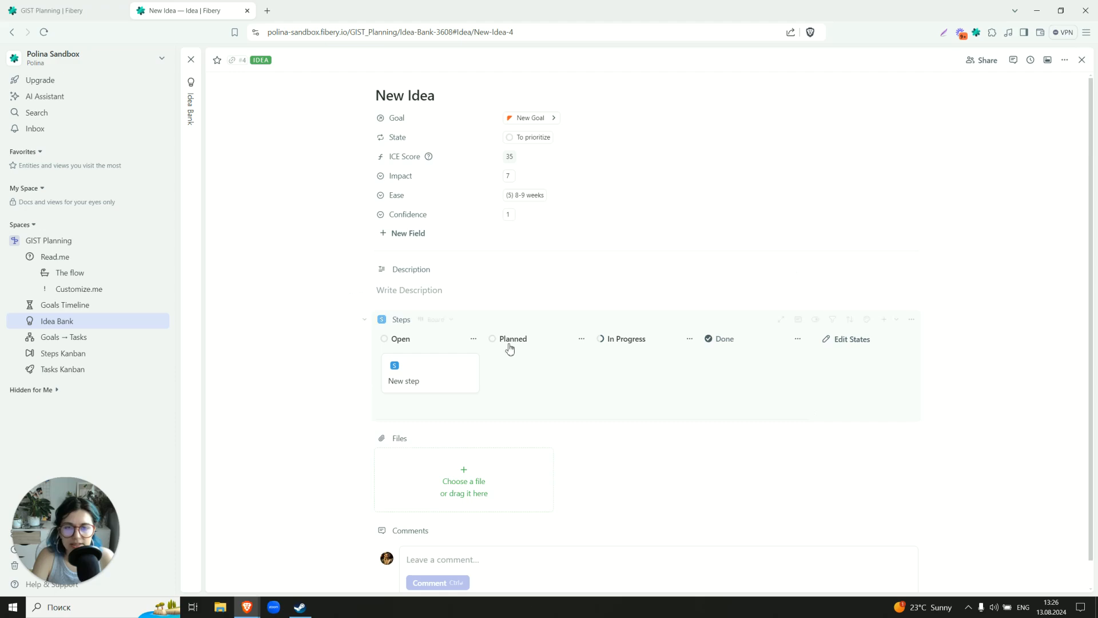
Return to the Idea Bank, open the Steps Kanban and examine the ideas' ICE scores and steps
{"action": "left_click", "coordinate": [191, 207]}
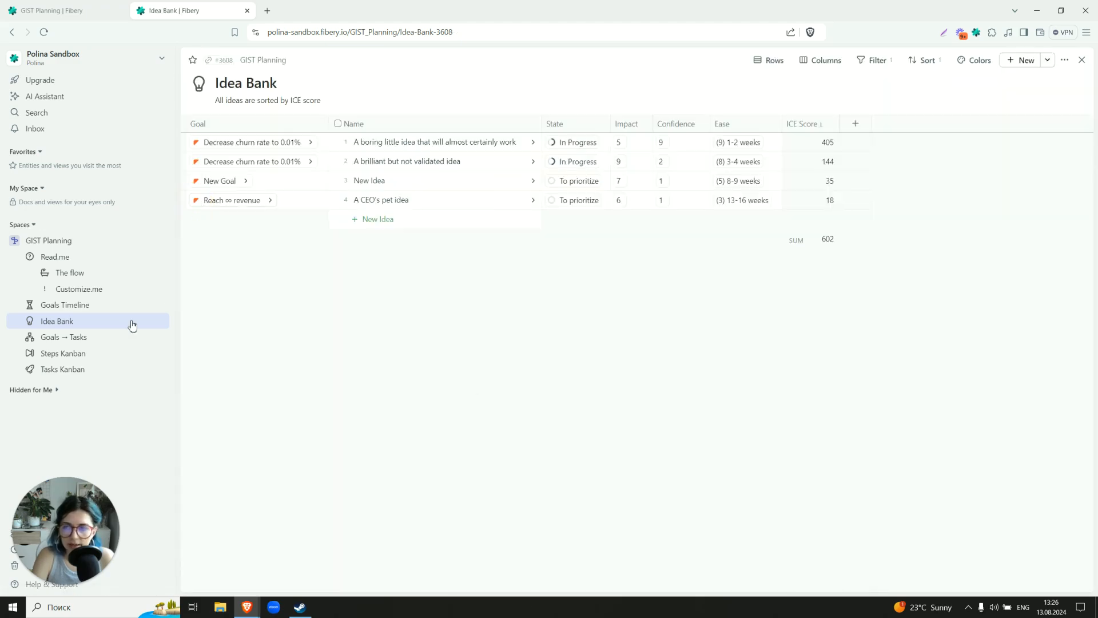
{"action": "left_click", "coordinate": [82, 359]}
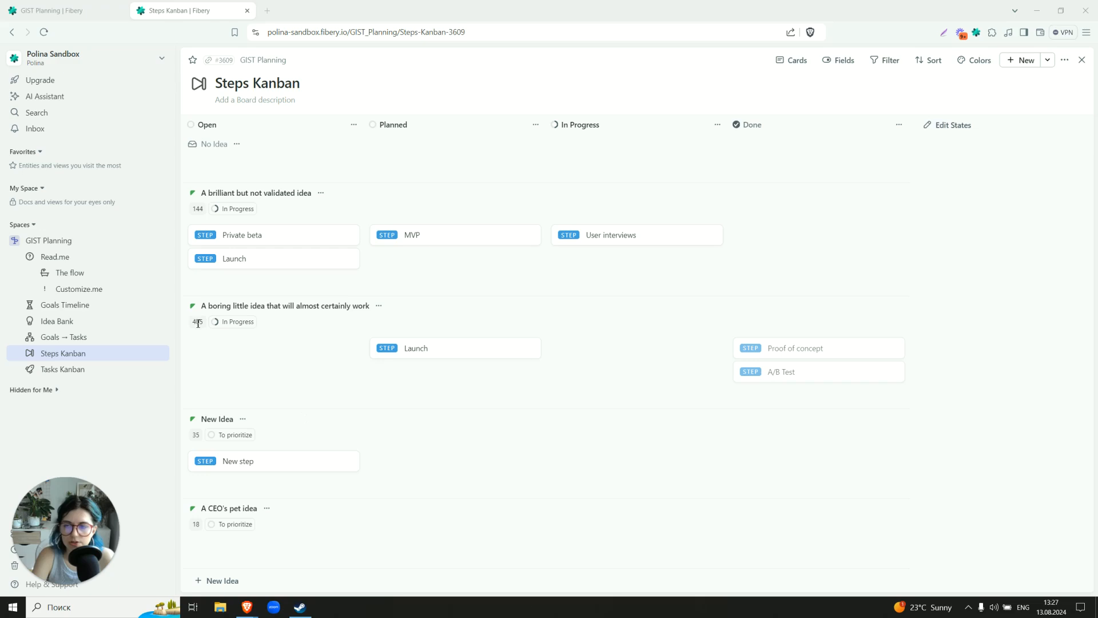
{"action": "mouse_move", "coordinate": [198, 207]}
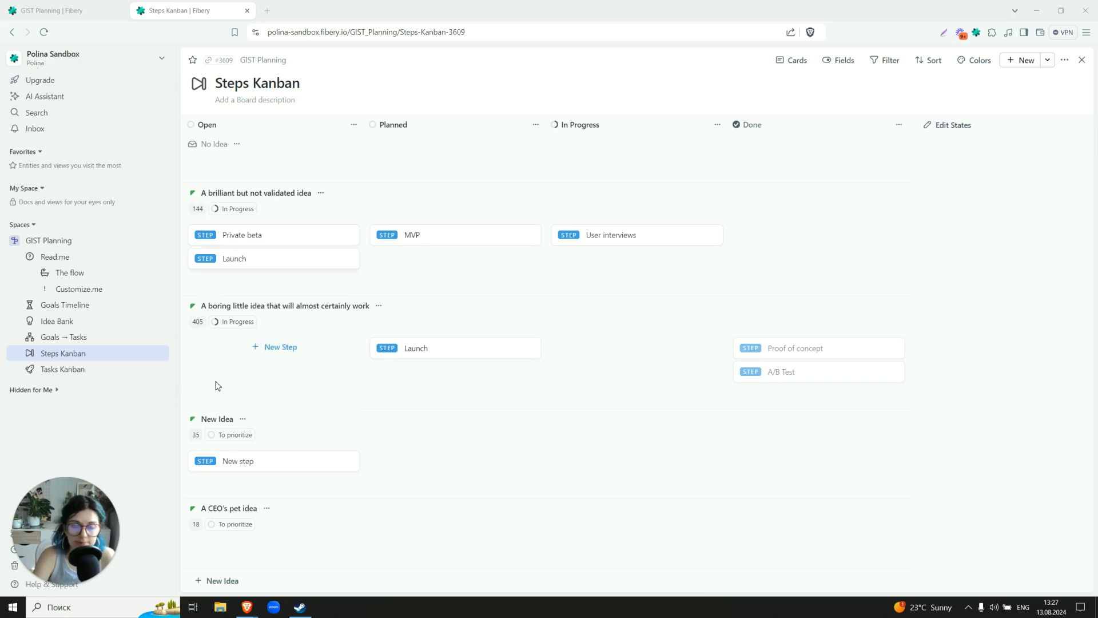
Open "New step" from the Steps Kanban and add a task named "New Task" under Open
{"action": "left_click", "coordinate": [254, 462]}
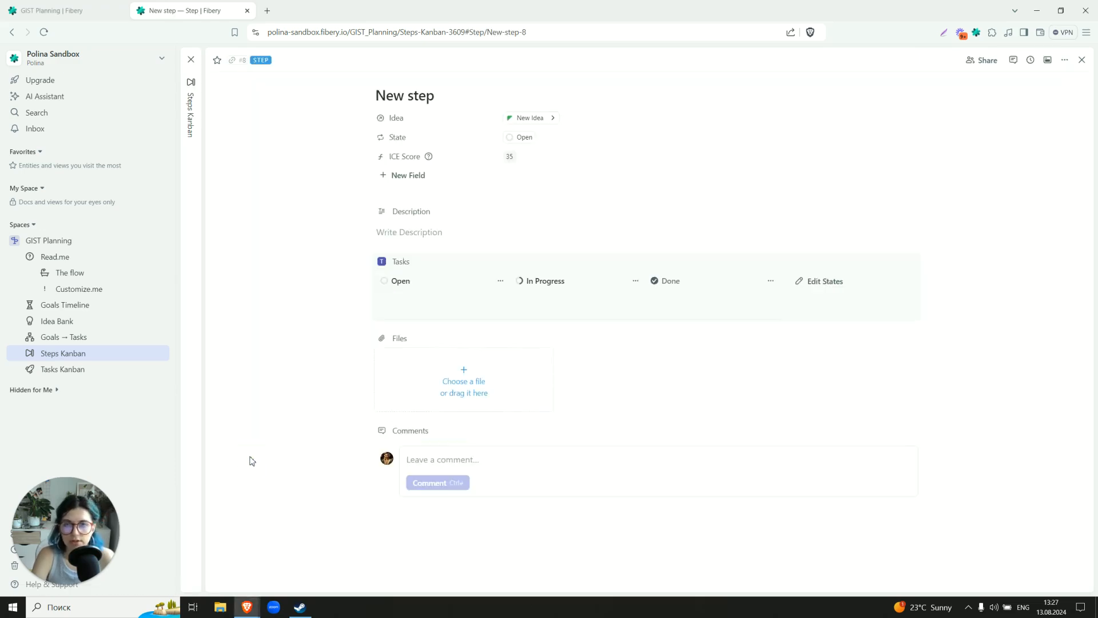
{"action": "left_click", "coordinate": [409, 305]}
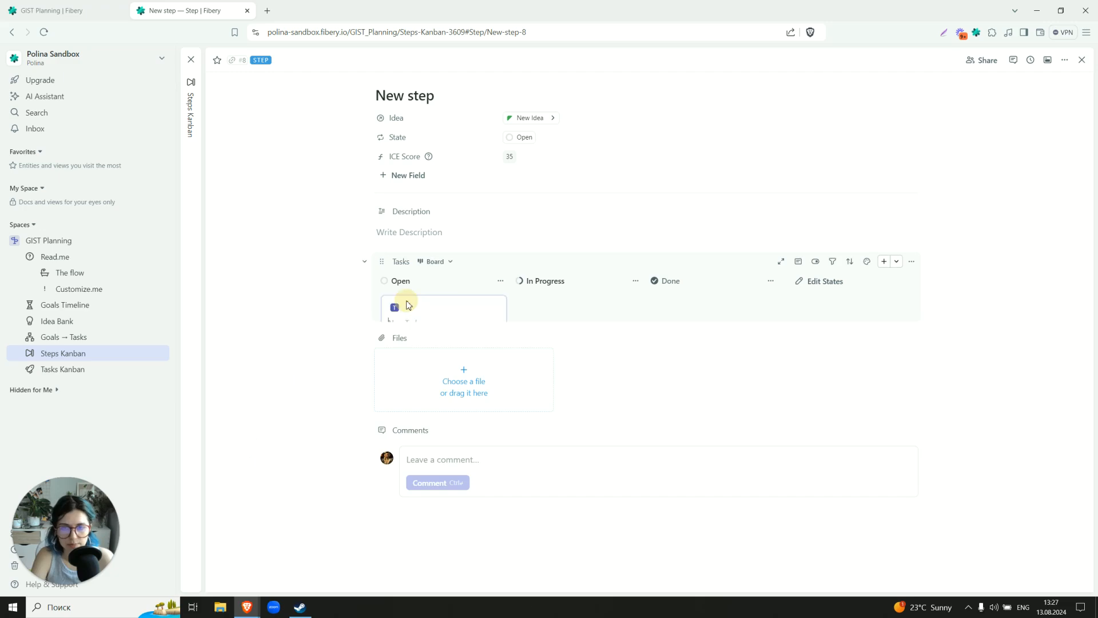
{"action": "type", "text": "New "}
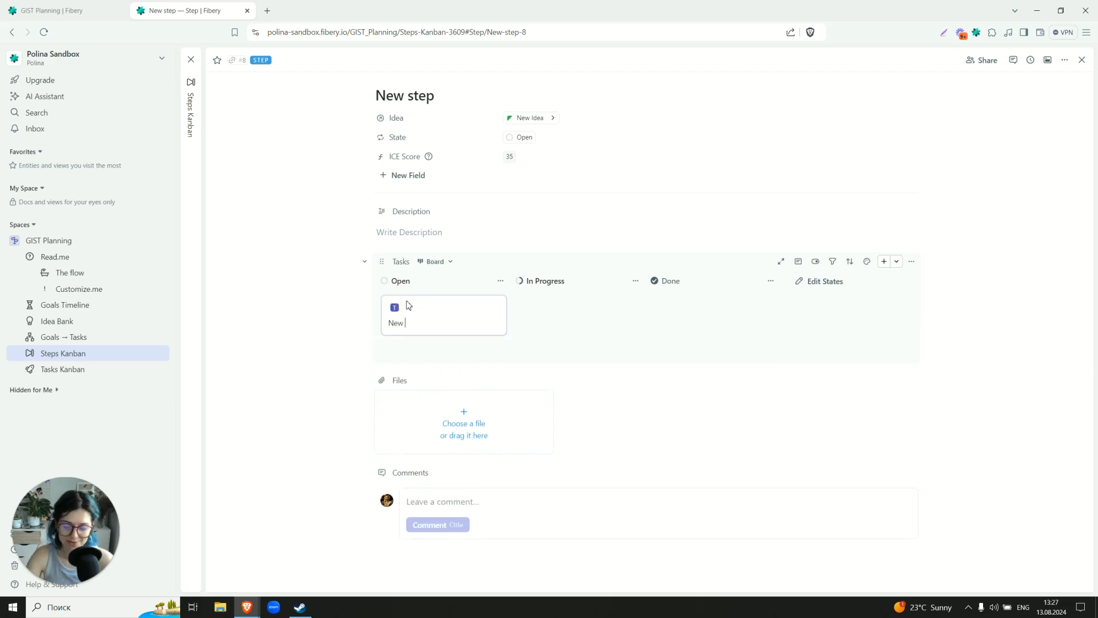
{"action": "type", "text": "Task\\"}
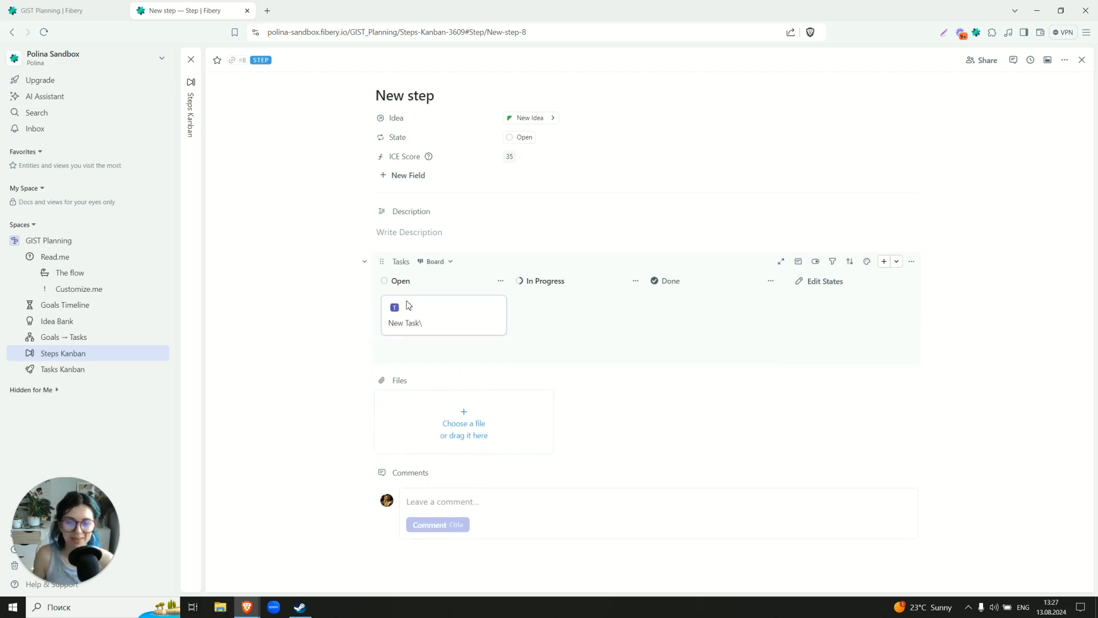
{"action": "key", "text": "BackSpace"}
{"action": "key", "text": "Return"}
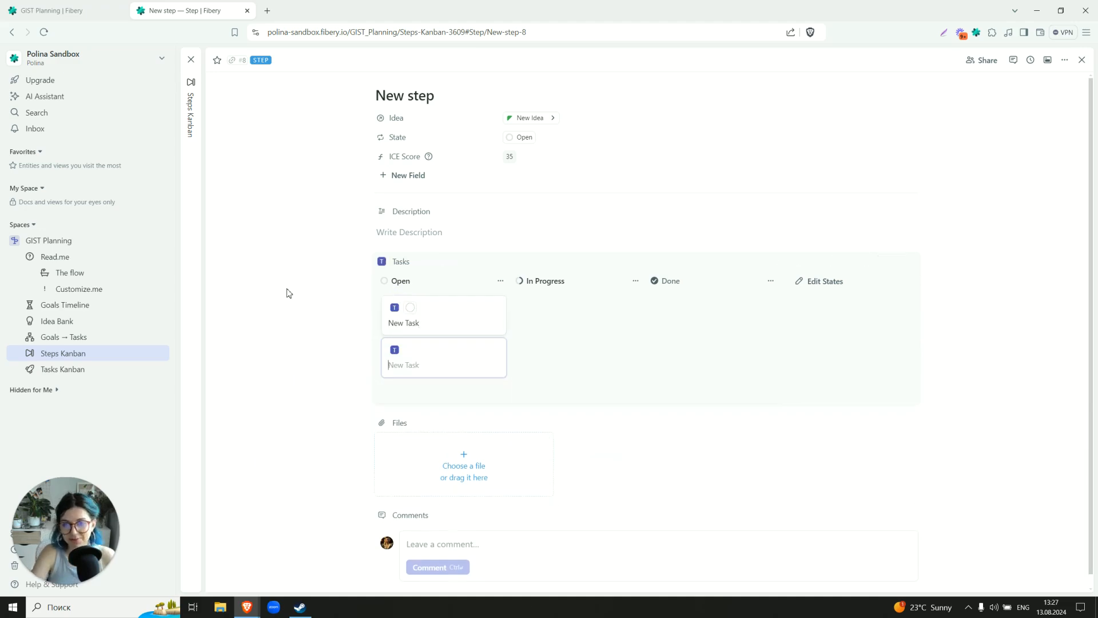
{"action": "left_click", "coordinate": [289, 293]}
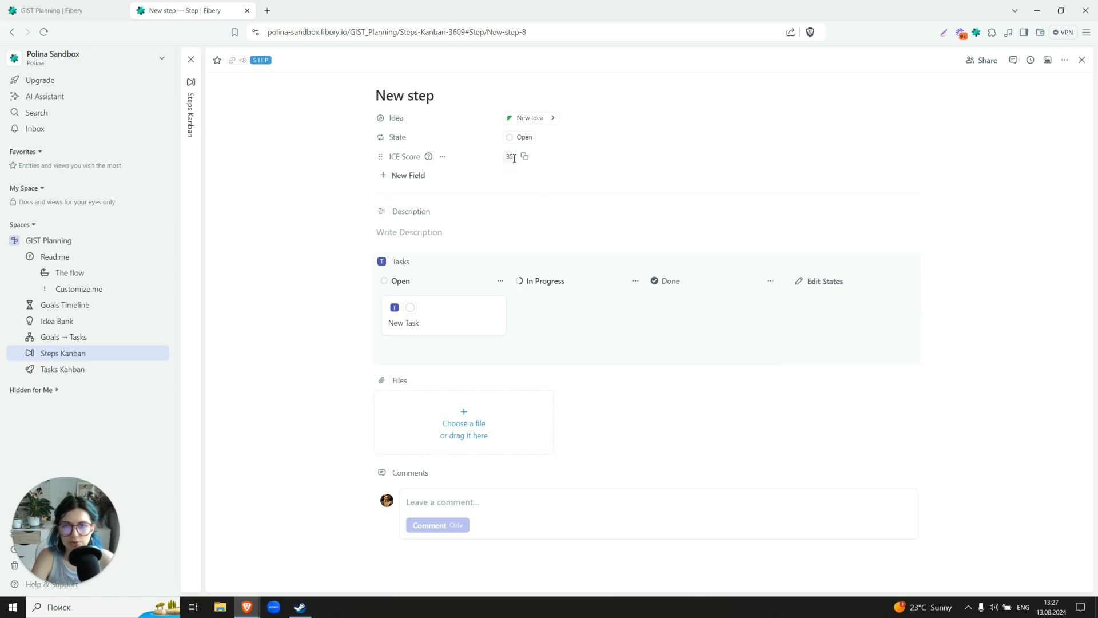
Open the Tasks Kanban and try a global filter for tasks whose Assignees contain Me, removing it again
{"action": "left_click", "coordinate": [195, 145]}
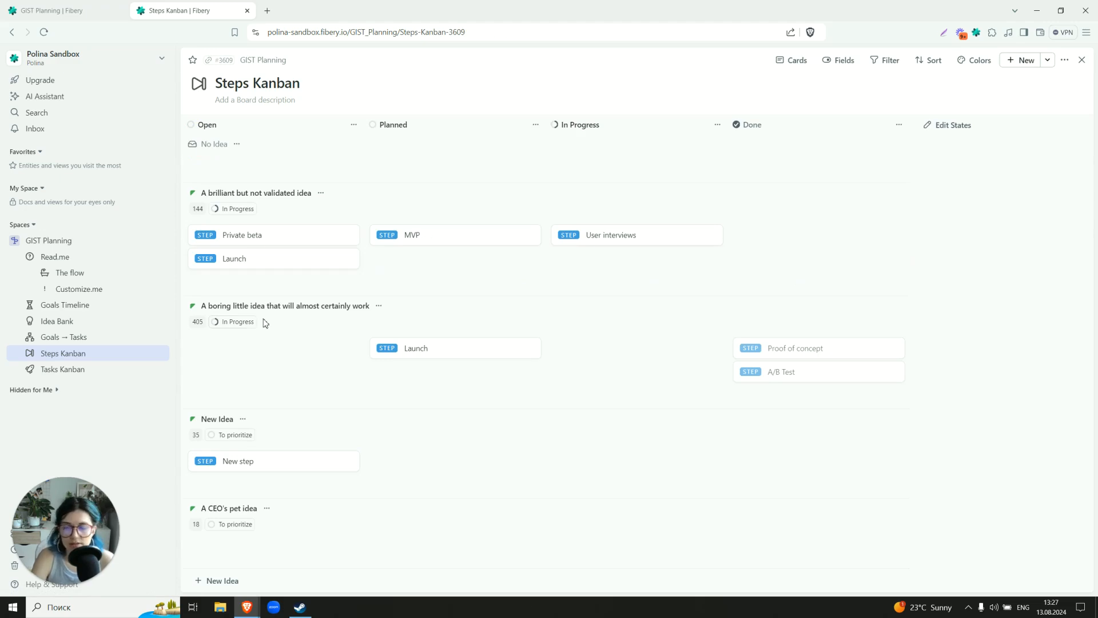
{"action": "left_click", "coordinate": [106, 372]}
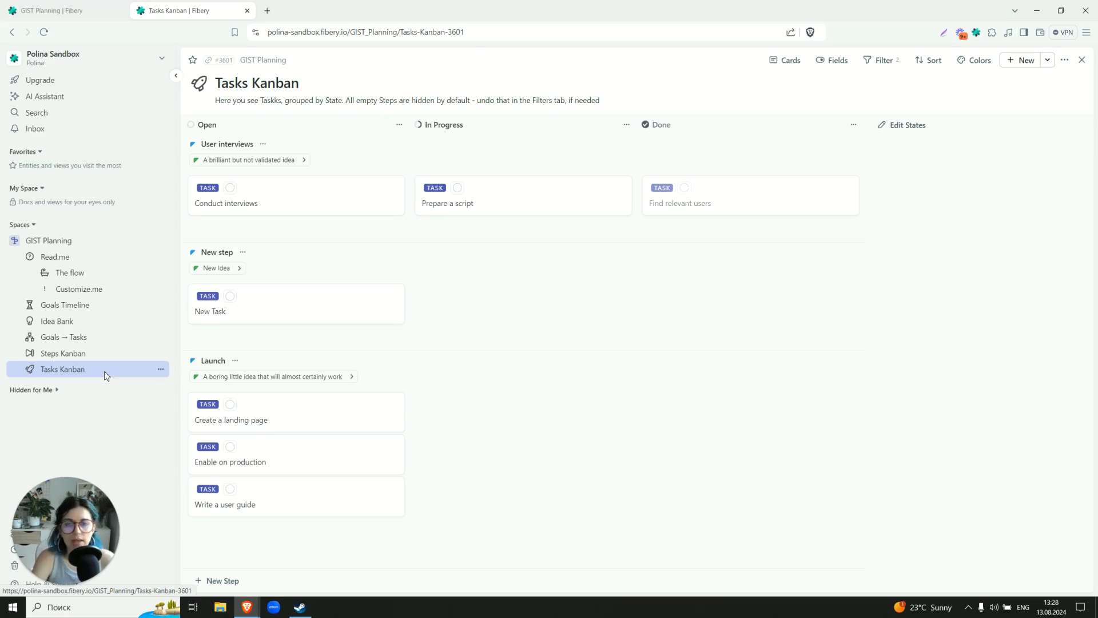
{"action": "left_click", "coordinate": [881, 60]}
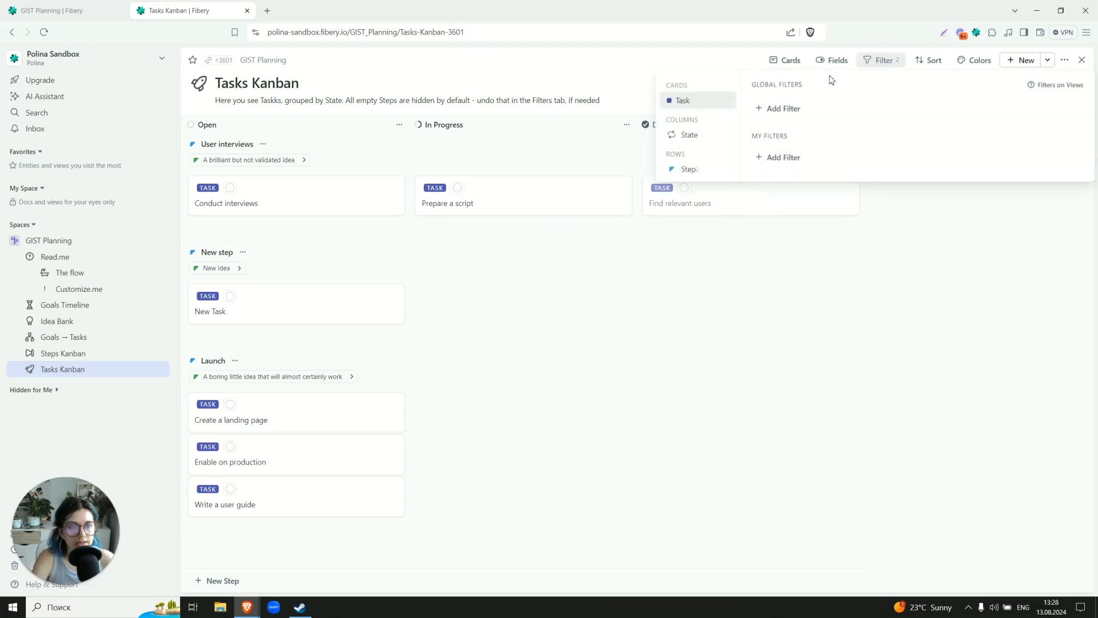
{"action": "left_click", "coordinate": [781, 109]}
{"action": "left_click", "coordinate": [784, 125]}
{"action": "left_click", "coordinate": [809, 109]}
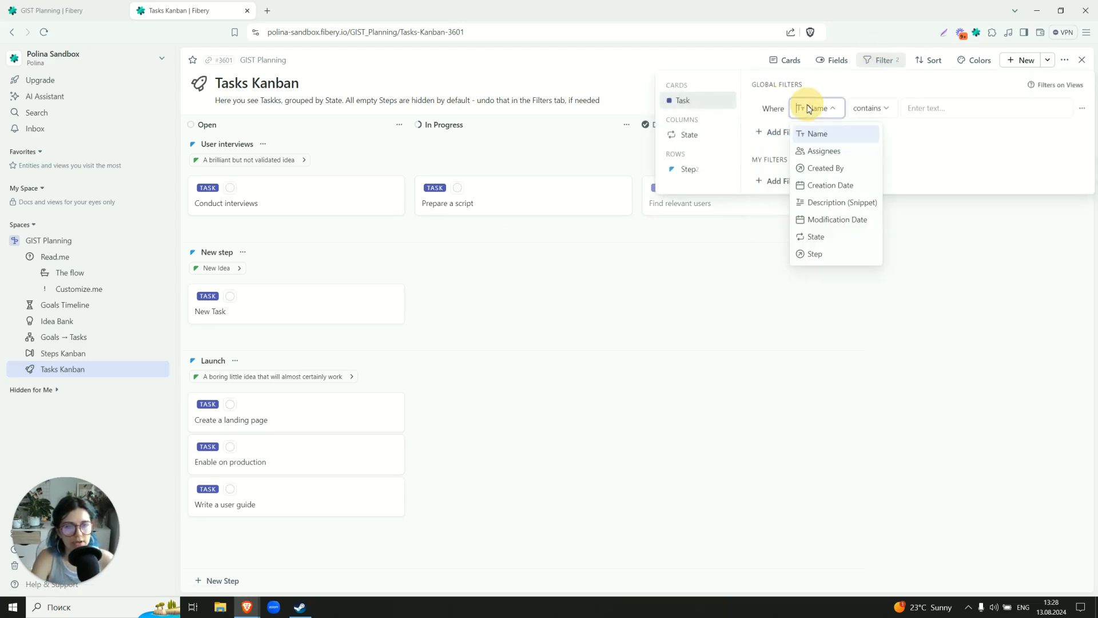
{"action": "left_click", "coordinate": [821, 151]}
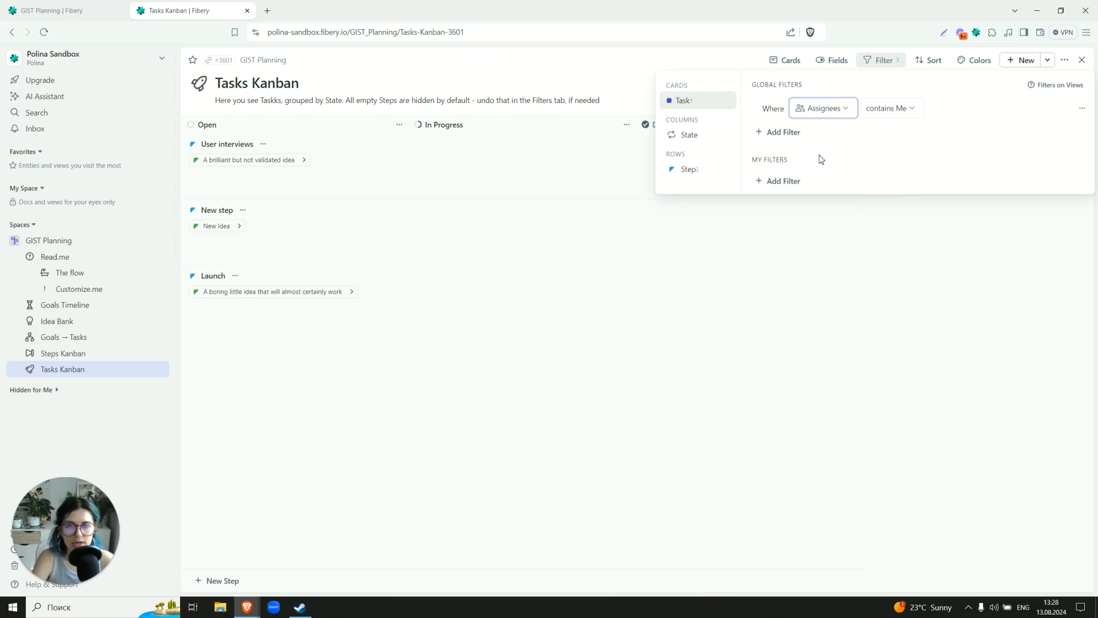
{"action": "left_click", "coordinate": [1081, 108]}
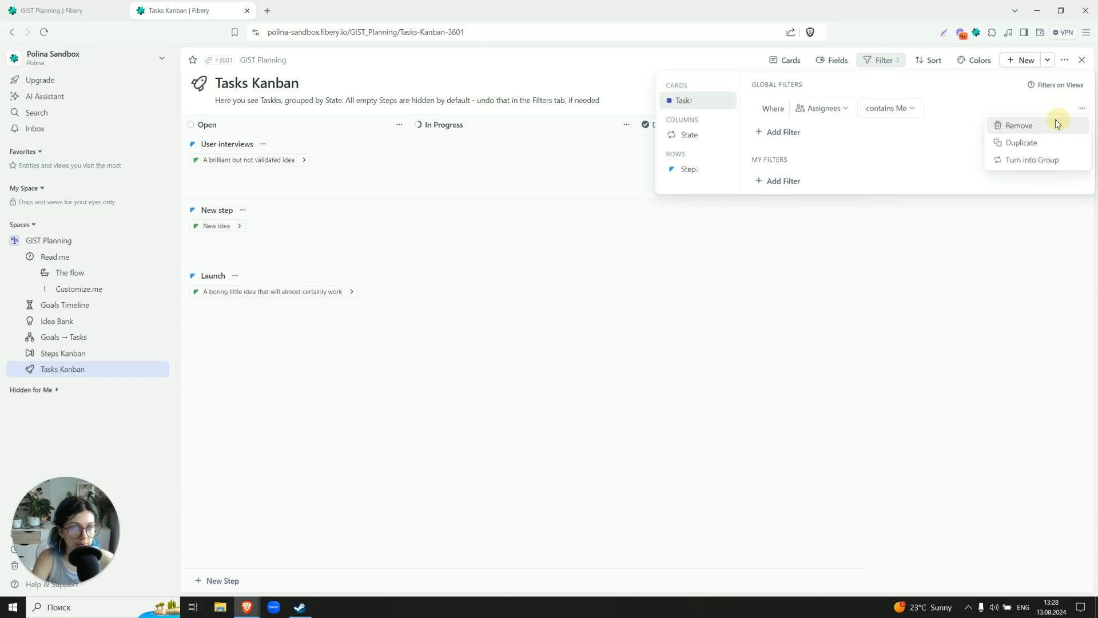
{"action": "left_click", "coordinate": [1058, 124]}
{"action": "left_click", "coordinate": [618, 282]}
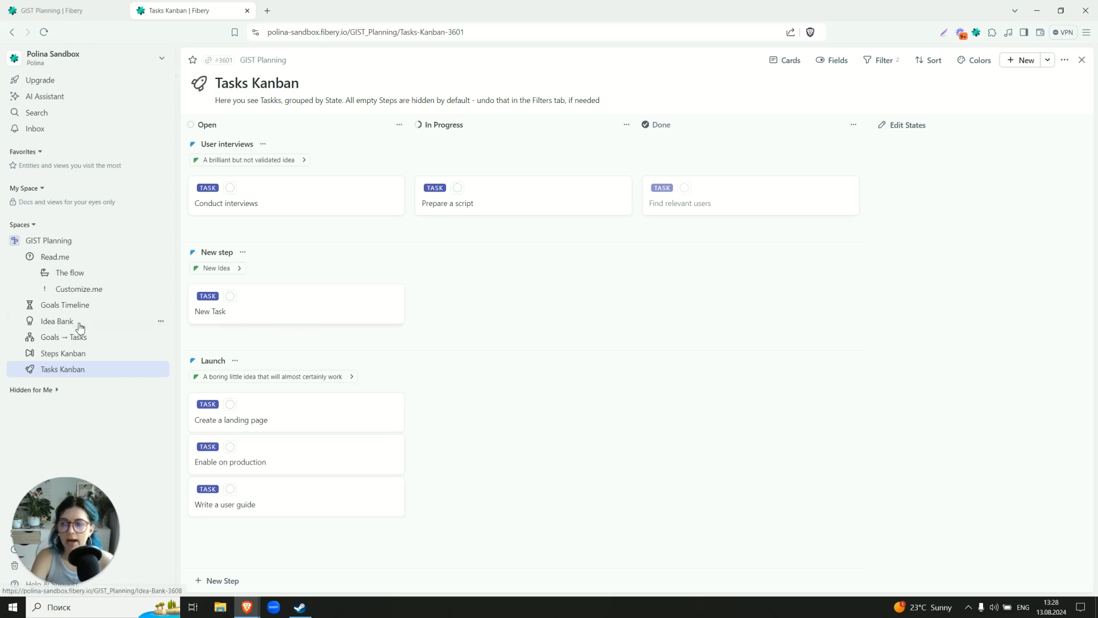
Open the Goals → Tasks list and expand New Goal and "Decrease churn rate to 0.01%" to examine their ideas, steps and tasks
{"action": "left_click", "coordinate": [68, 343]}
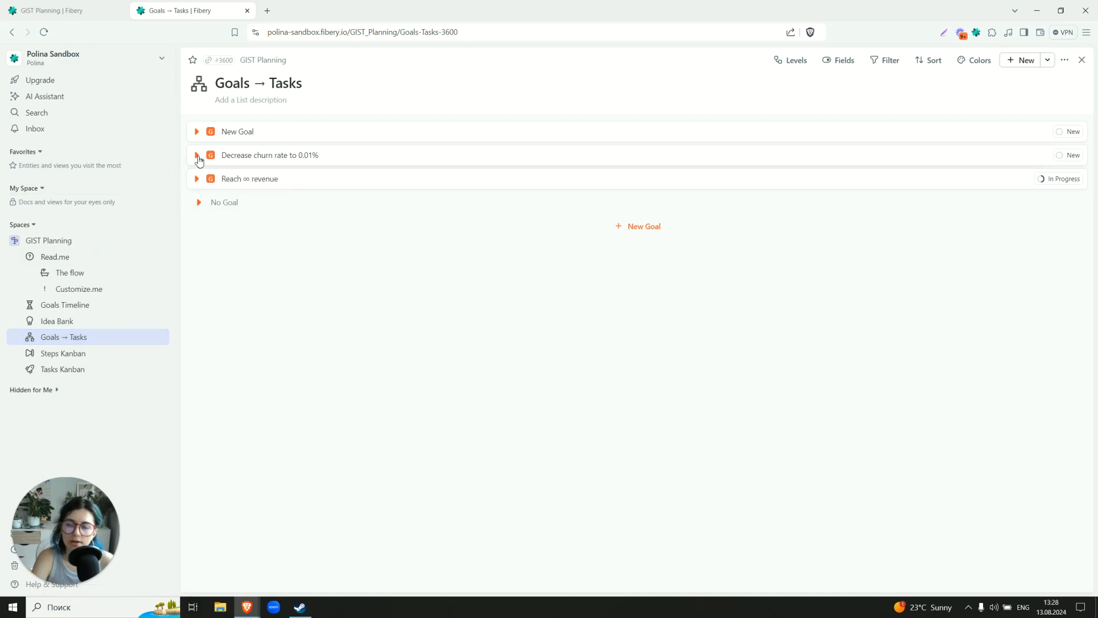
{"action": "left_click", "coordinate": [197, 157]}
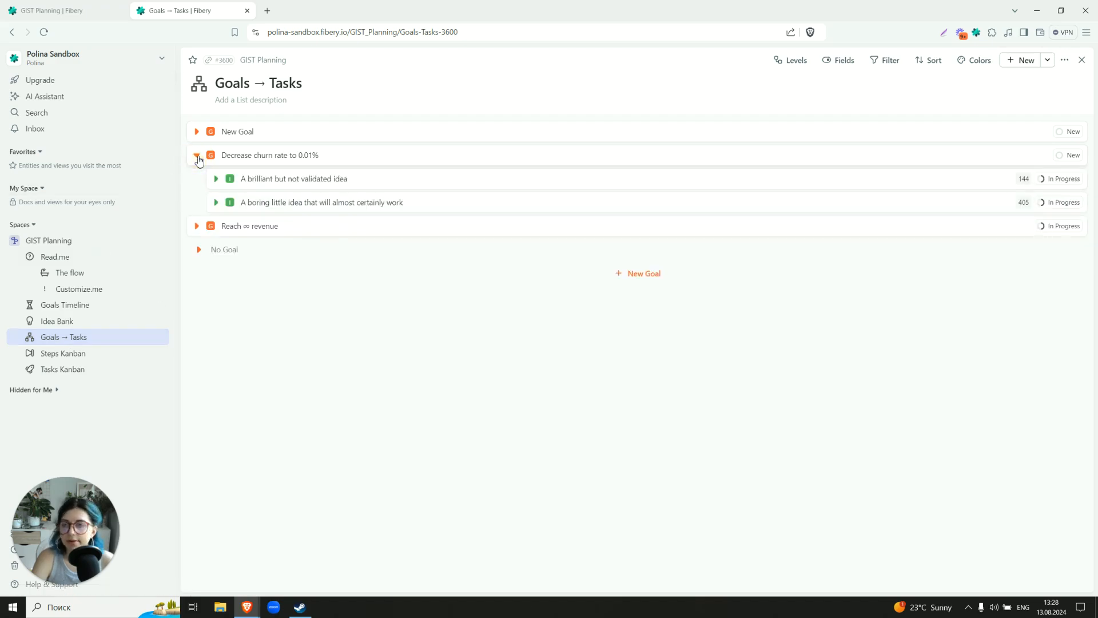
{"action": "left_click", "coordinate": [195, 138]}
{"action": "left_click", "coordinate": [216, 155]}
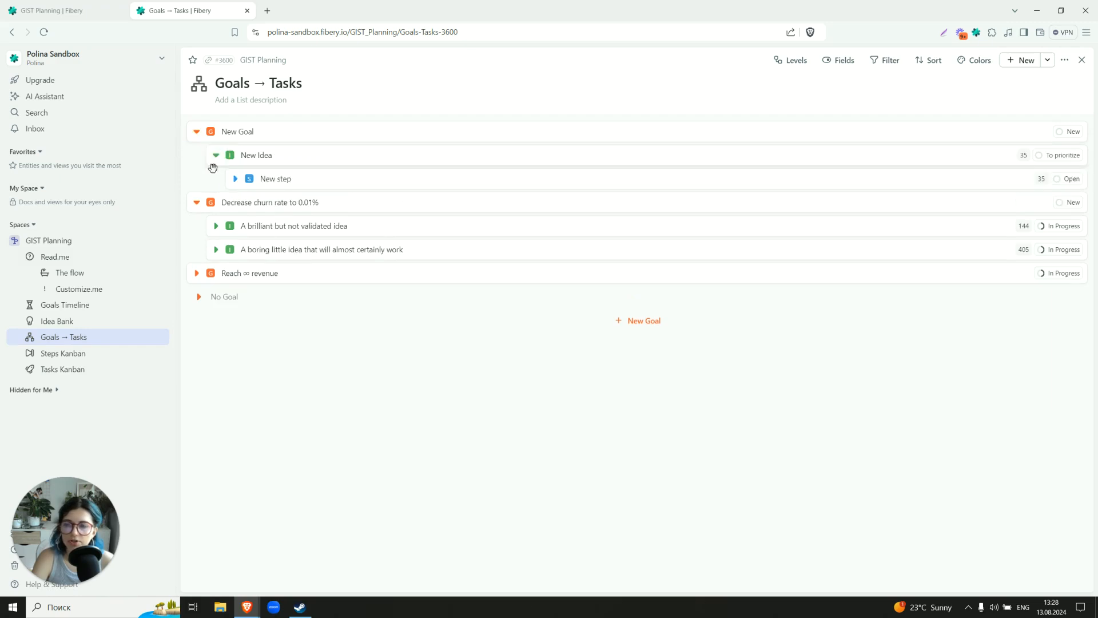
{"action": "left_click", "coordinate": [216, 226]}
{"action": "left_click", "coordinate": [216, 344]}
{"action": "left_click", "coordinate": [235, 249]}
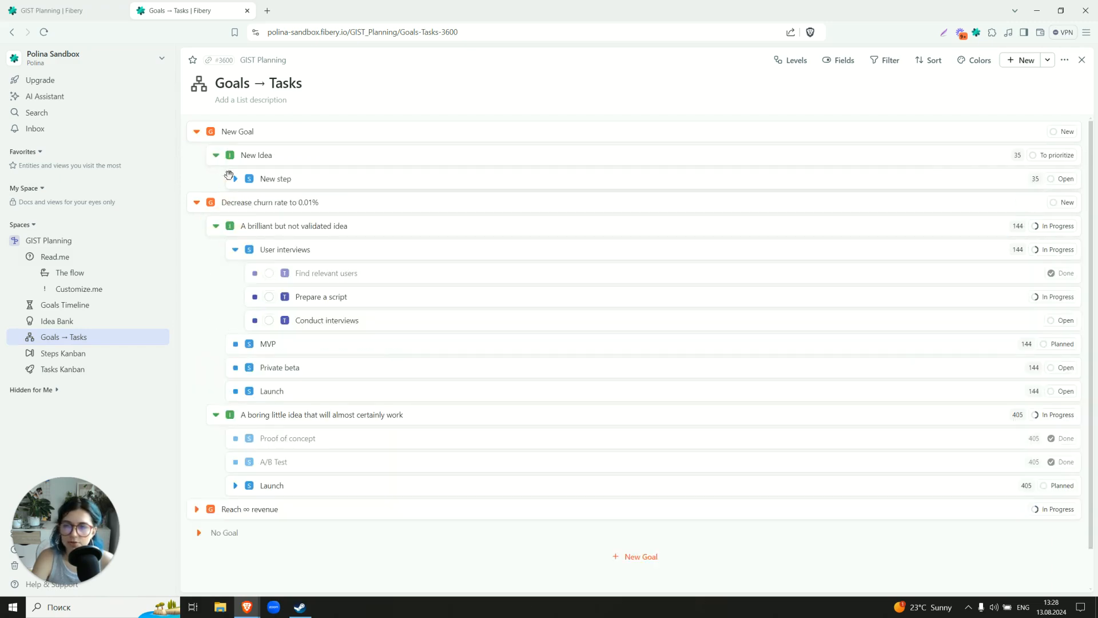
{"action": "left_click", "coordinate": [235, 179]}
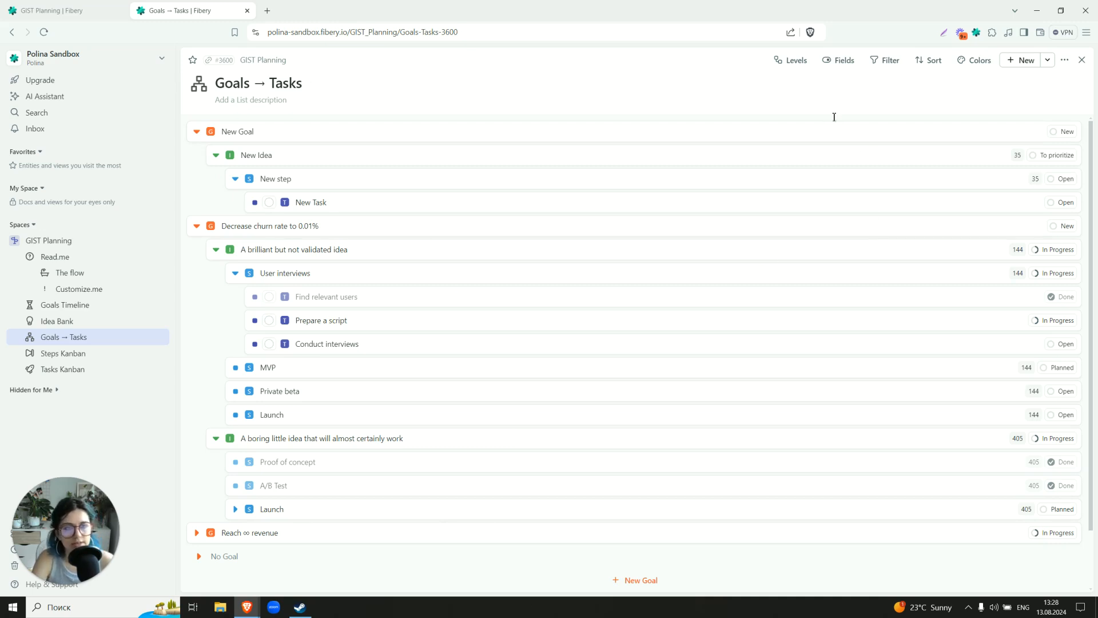
Review the level hierarchy of the Goals → Tasks list and collapse the expanded goals
{"action": "left_click", "coordinate": [798, 62]}
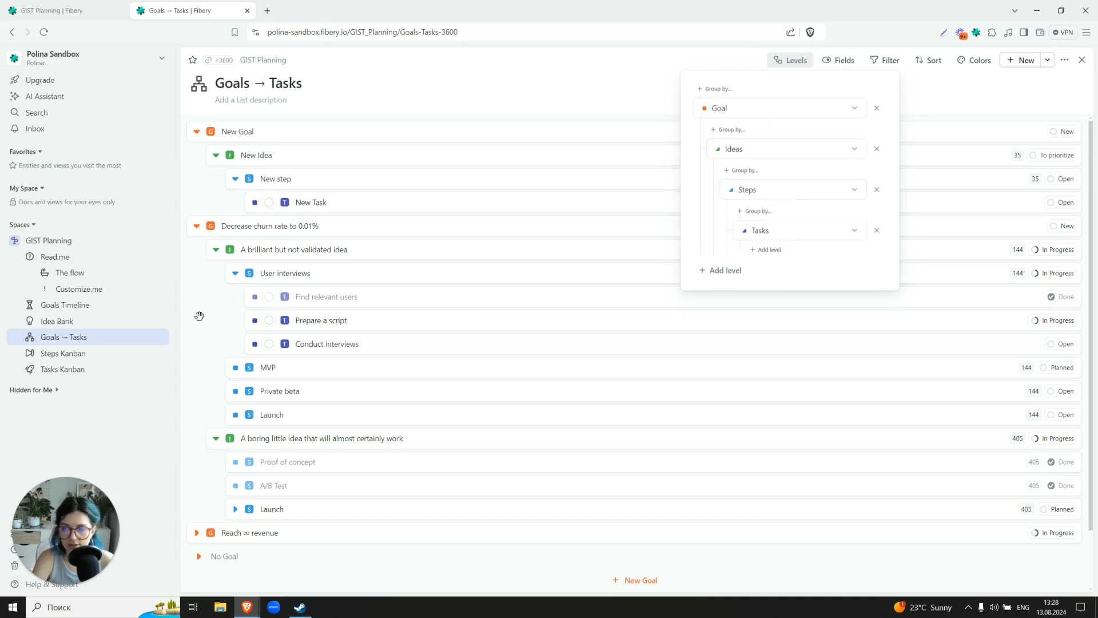
{"action": "left_click", "coordinate": [195, 131]}
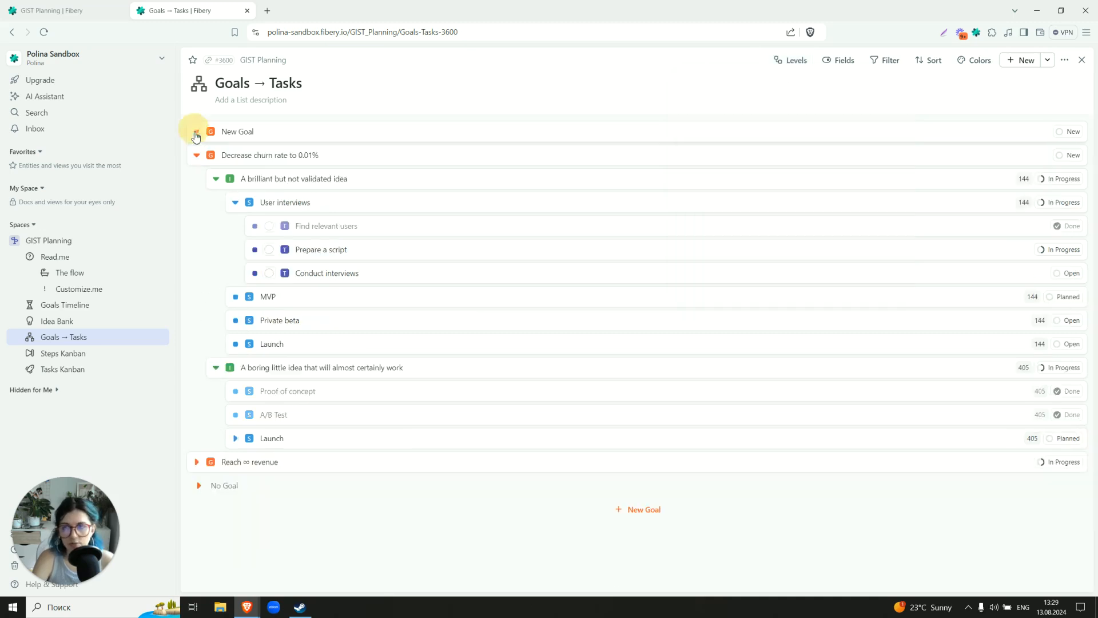
{"action": "left_click", "coordinate": [196, 155]}
{"action": "left_click", "coordinate": [192, 173]}
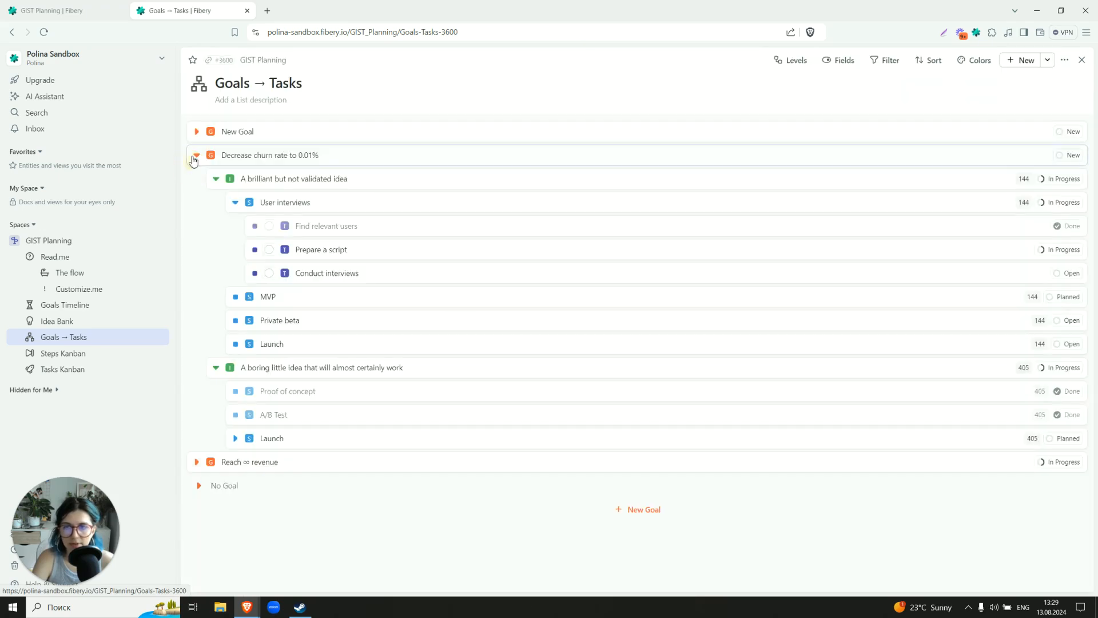
{"action": "left_click", "coordinate": [196, 155]}
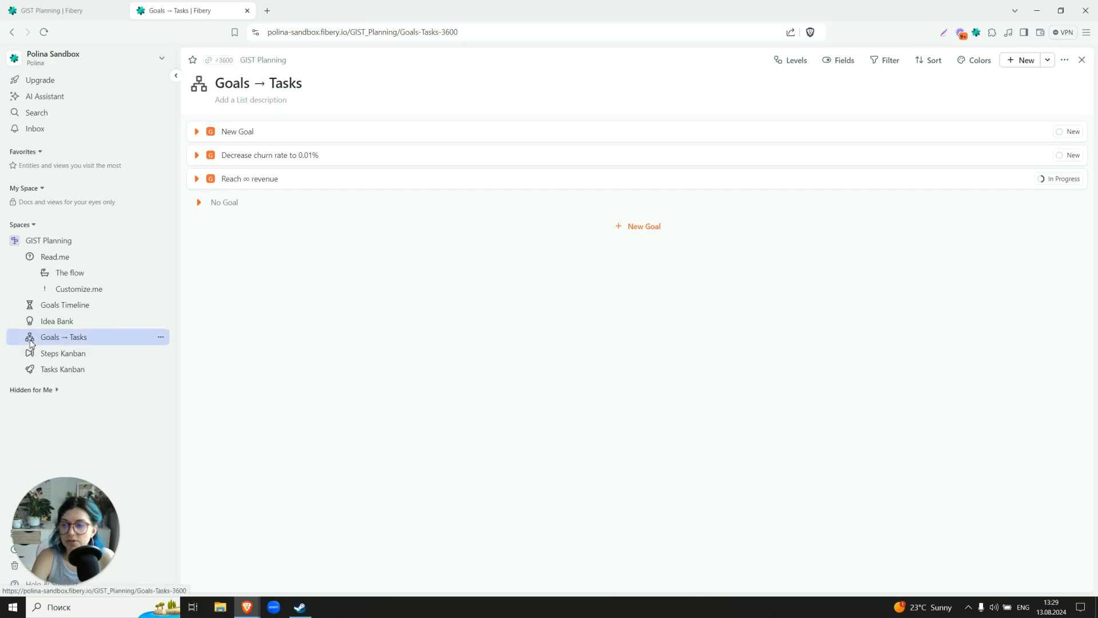
Open "Decrease churn rate to 0.01%" from the Goals Timeline and examine its key results, description and ideas
{"action": "left_click", "coordinate": [52, 311]}
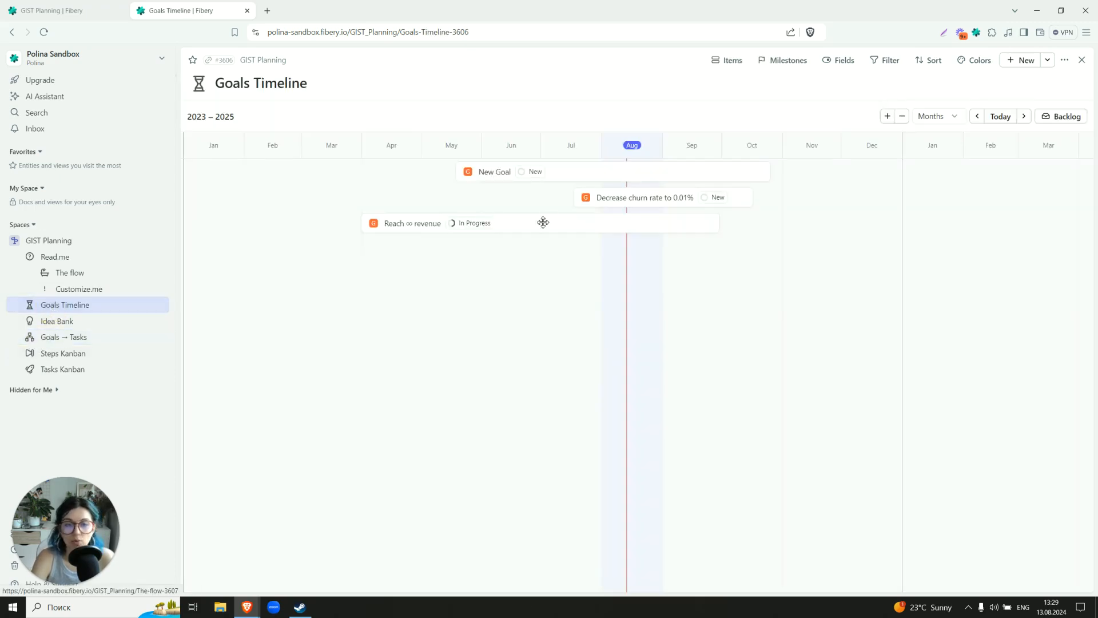
{"action": "left_click", "coordinate": [607, 200]}
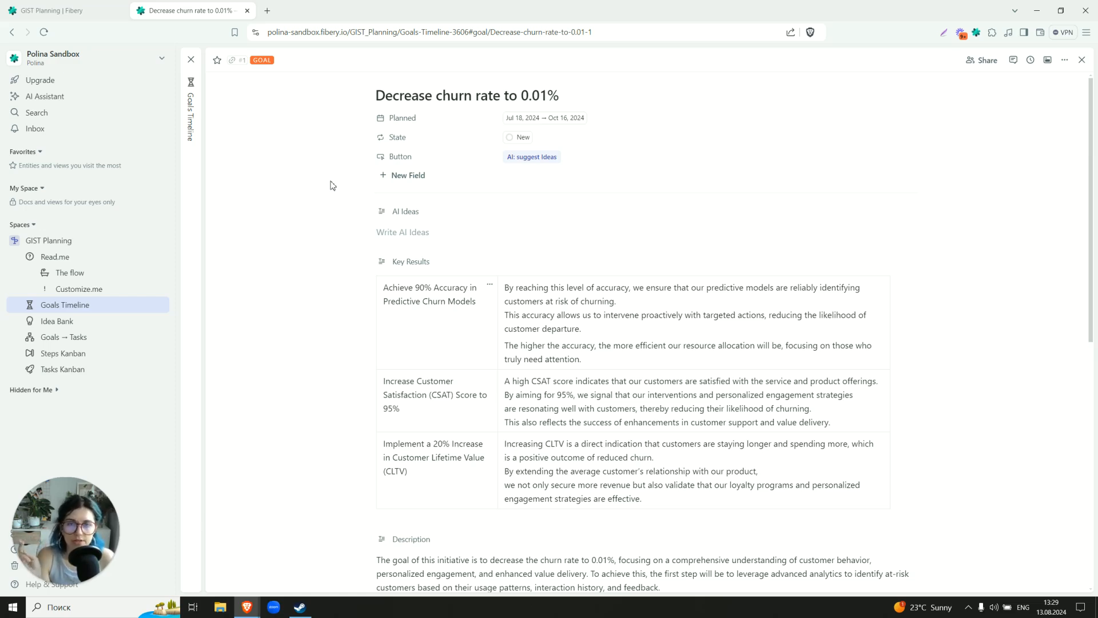
{"action": "scroll", "coordinate": [332, 185], "scroll_direction": "down", "scroll_amount": 8}
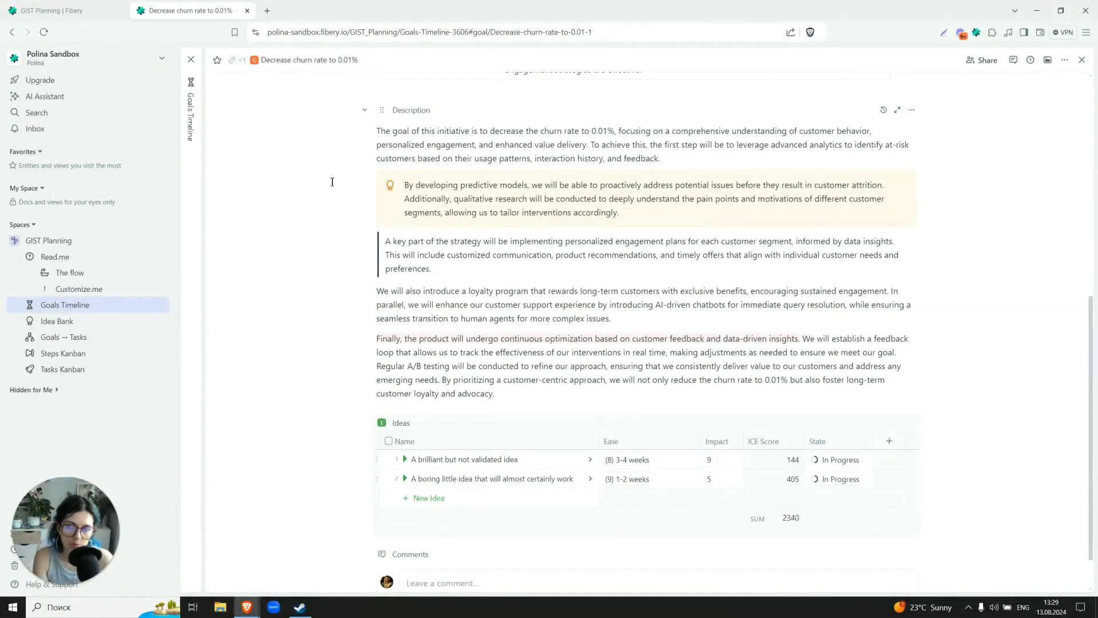
{"action": "scroll", "coordinate": [332, 182], "scroll_direction": "up", "scroll_amount": 4}
{"action": "scroll", "coordinate": [332, 182], "scroll_direction": "down", "scroll_amount": 3}
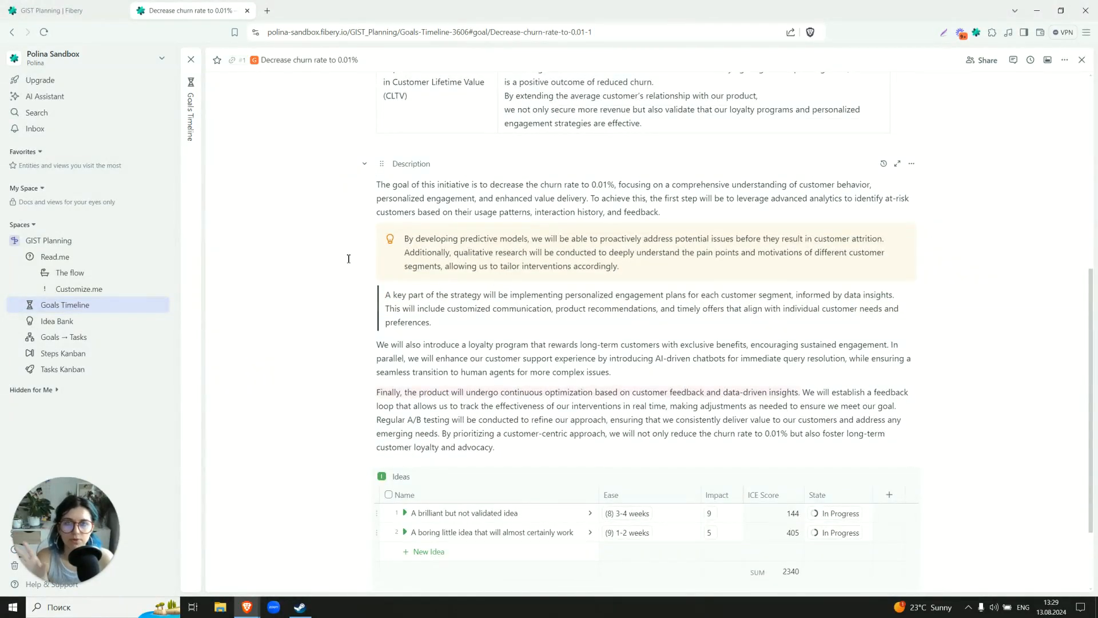
{"action": "scroll", "coordinate": [348, 259], "scroll_direction": "up", "scroll_amount": 7}
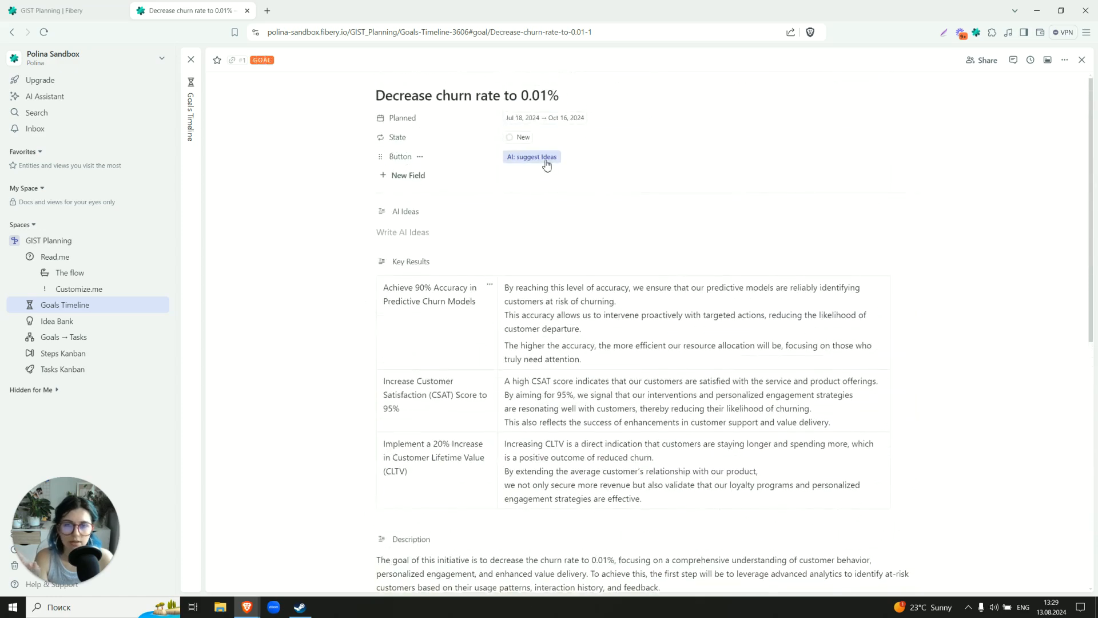
Generate AI idea suggestions for the "Decrease churn rate to 0.01%" goal and review the text in AI Ideas
{"action": "left_click", "coordinate": [547, 164]}
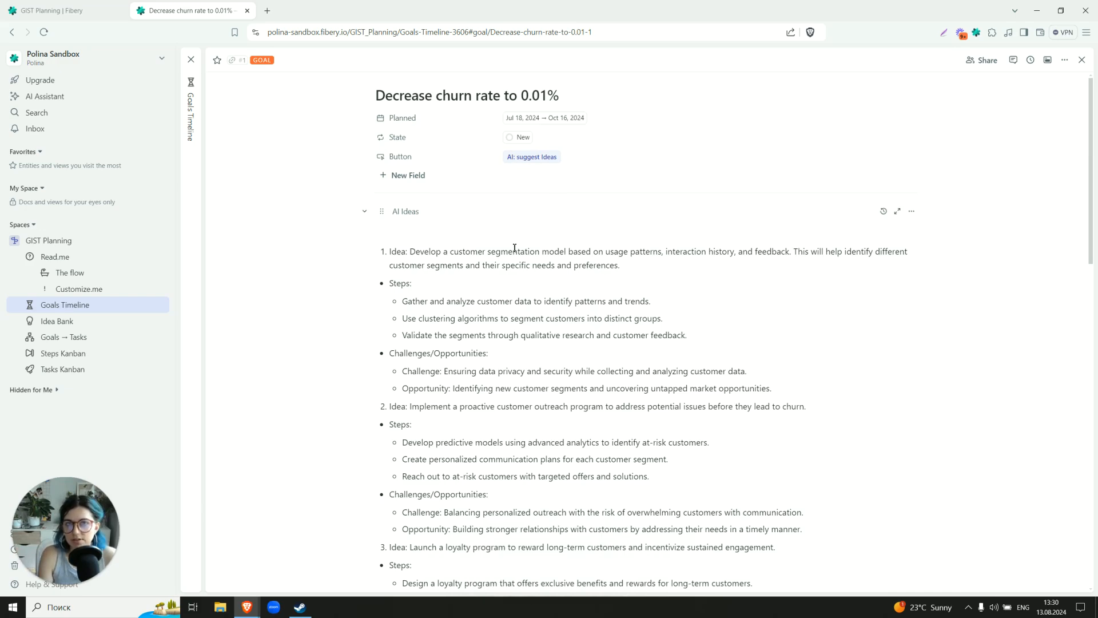
{"action": "scroll", "coordinate": [514, 247], "scroll_direction": "down", "scroll_amount": 10}
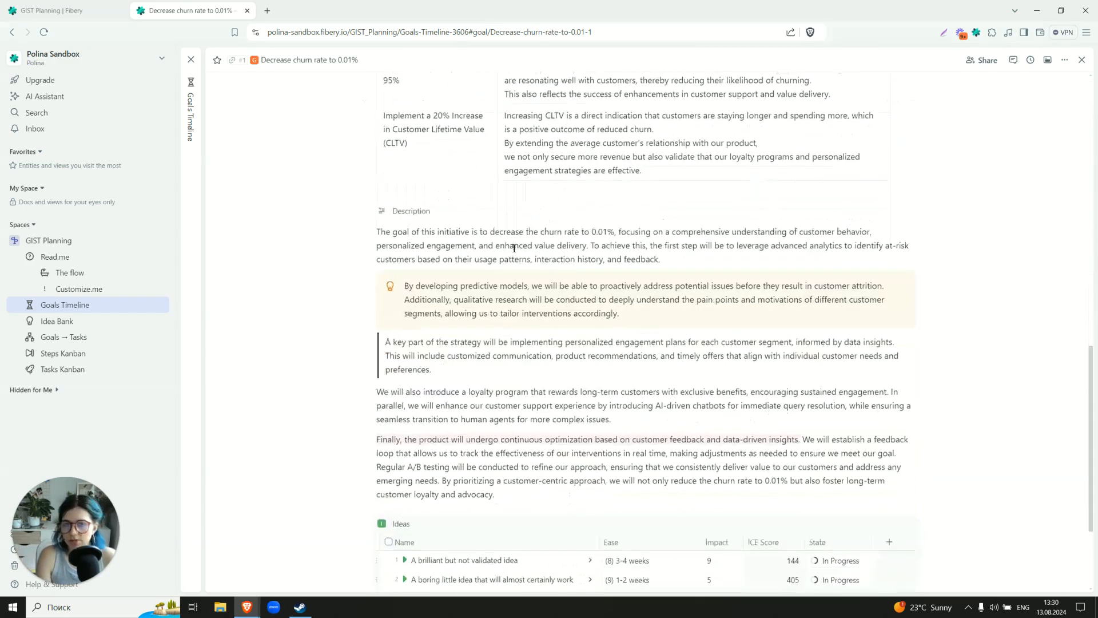
{"action": "scroll", "coordinate": [514, 248], "scroll_direction": "up", "scroll_amount": 8}
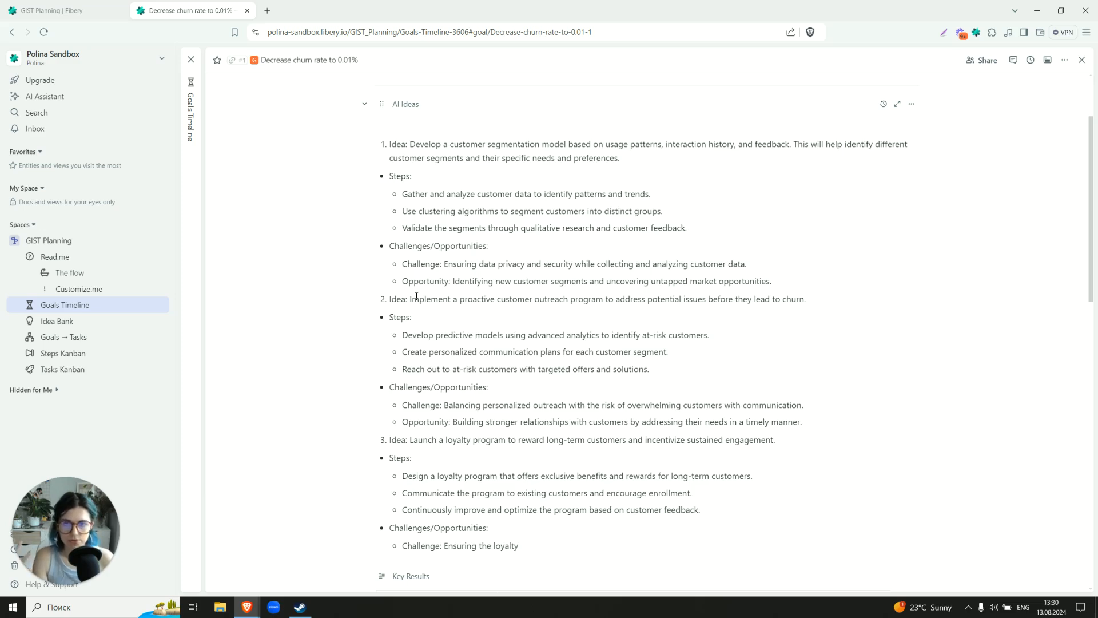
Turn the second suggestion's text, "Implement a proactive customer outreach program to address potential issues before they lead to churn.", into a GIST Planning Idea
{"action": "left_click_drag", "start_coordinate": [410, 298], "coordinate": [808, 300]}
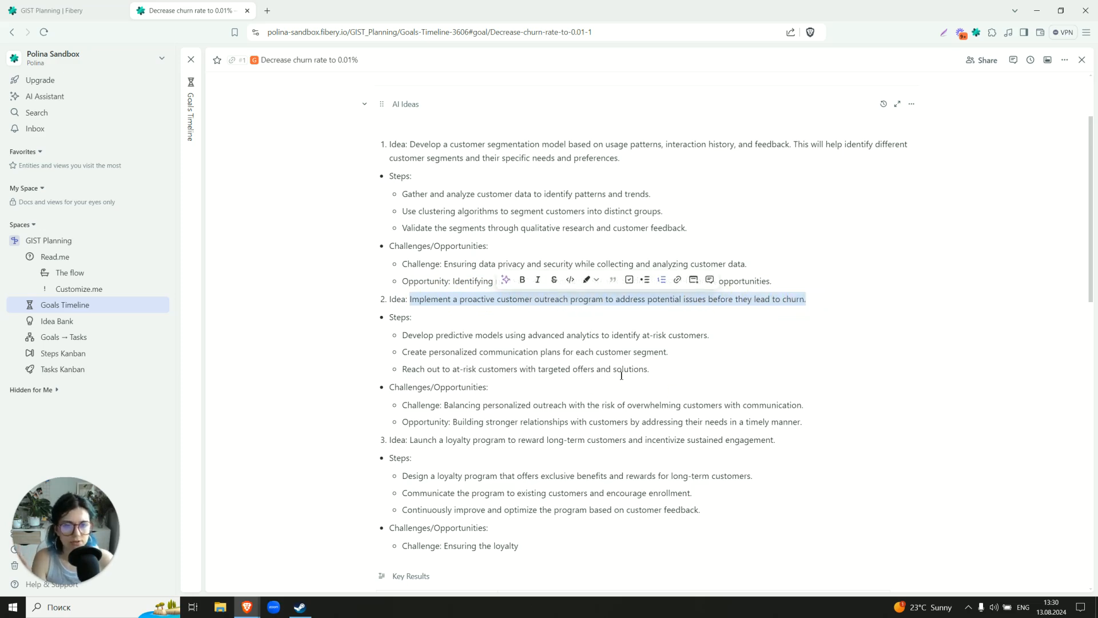
{"action": "left_click", "coordinate": [694, 279]}
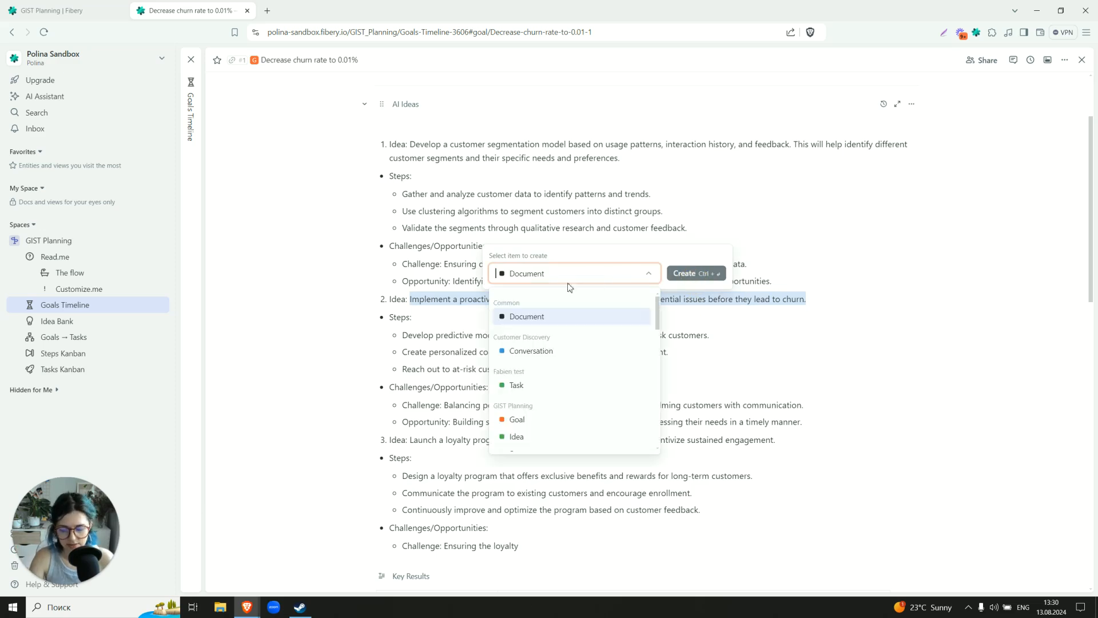
{"action": "type", "text": "idea"}
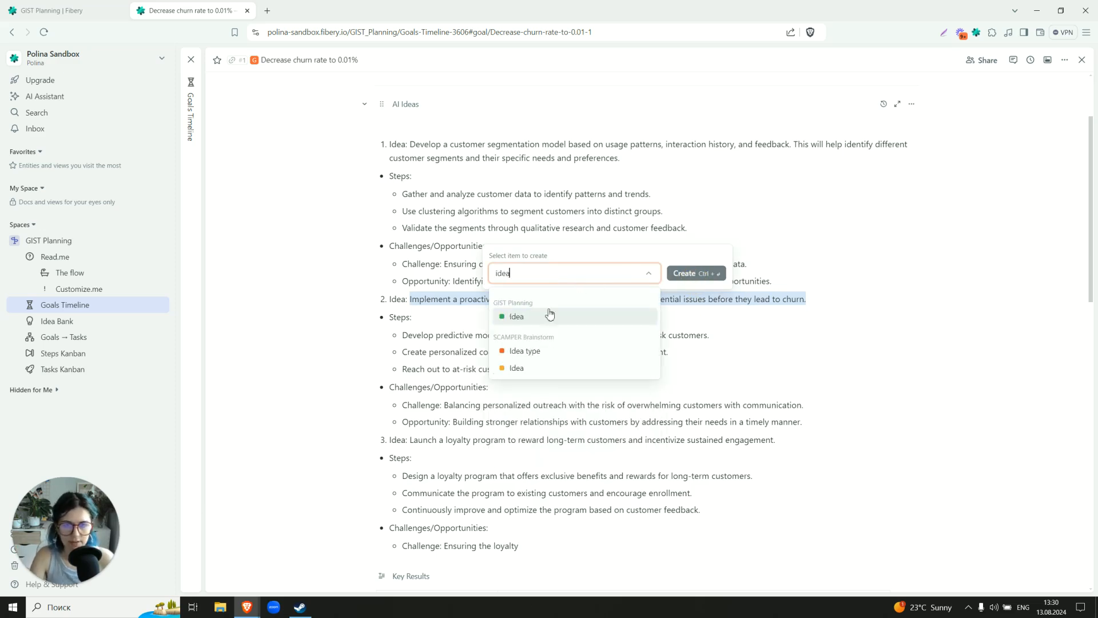
{"action": "left_click", "coordinate": [549, 315]}
{"action": "left_click", "coordinate": [693, 274]}
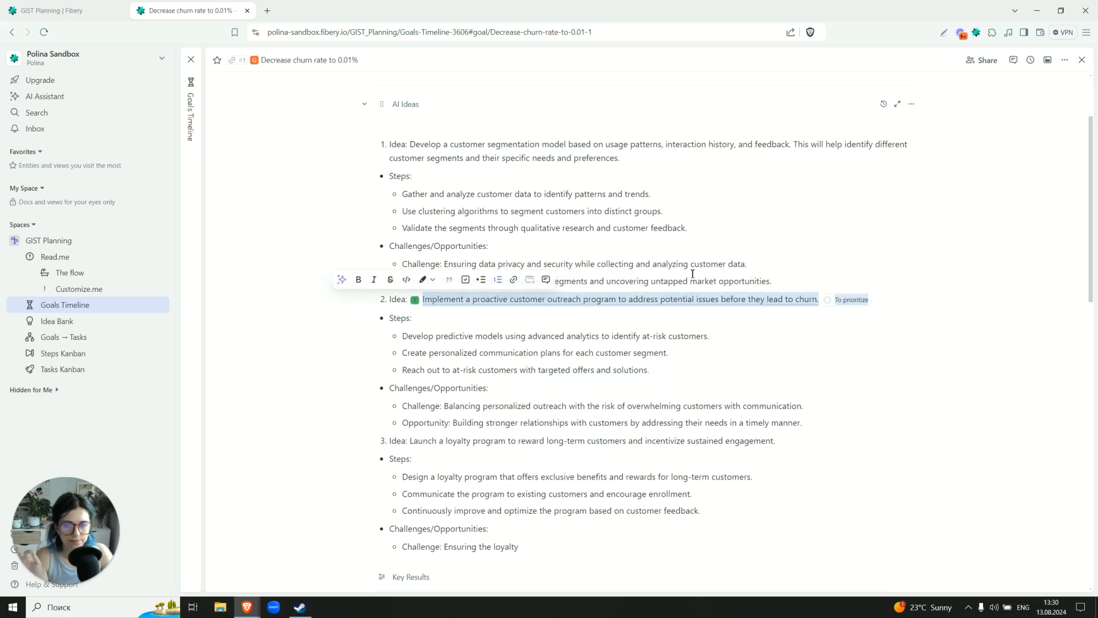
{"action": "left_click", "coordinate": [621, 326]}
Check the new outreach idea in the goal's Ideas table and in the Idea Bank, and return to the goal
{"action": "scroll", "coordinate": [619, 324], "scroll_direction": "down", "scroll_amount": 15}
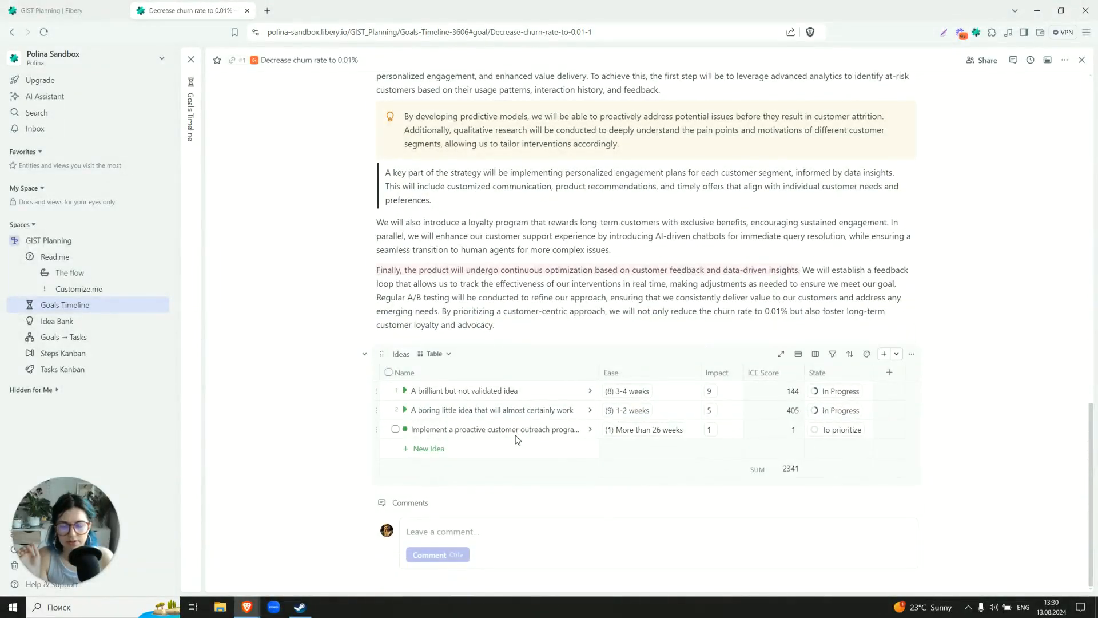
{"action": "left_click", "coordinate": [60, 322]}
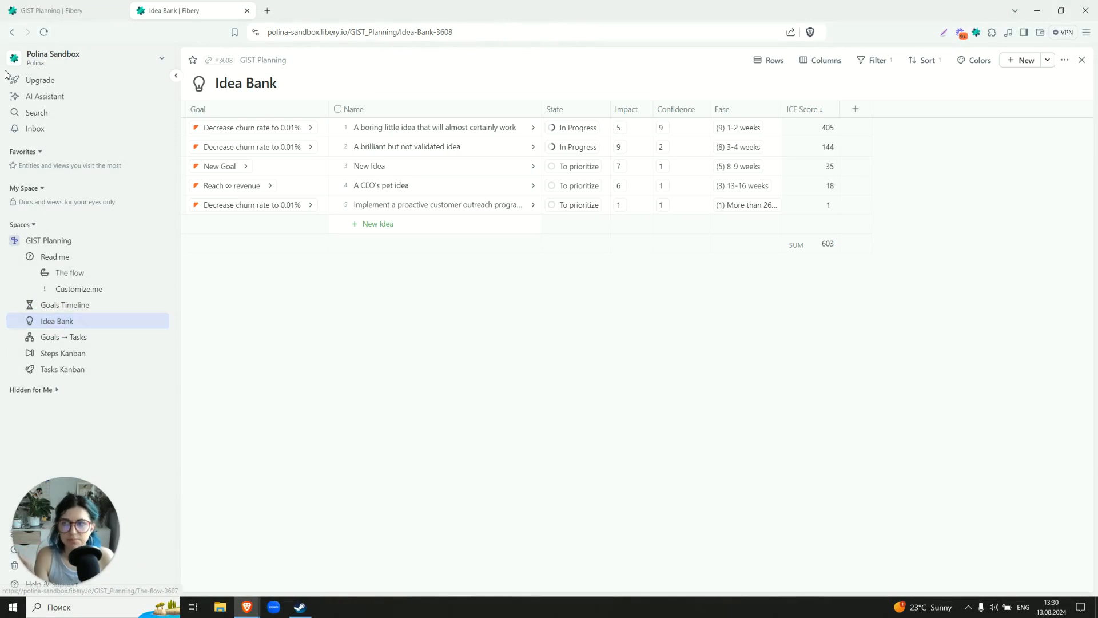
{"action": "left_click", "coordinate": [11, 32]}
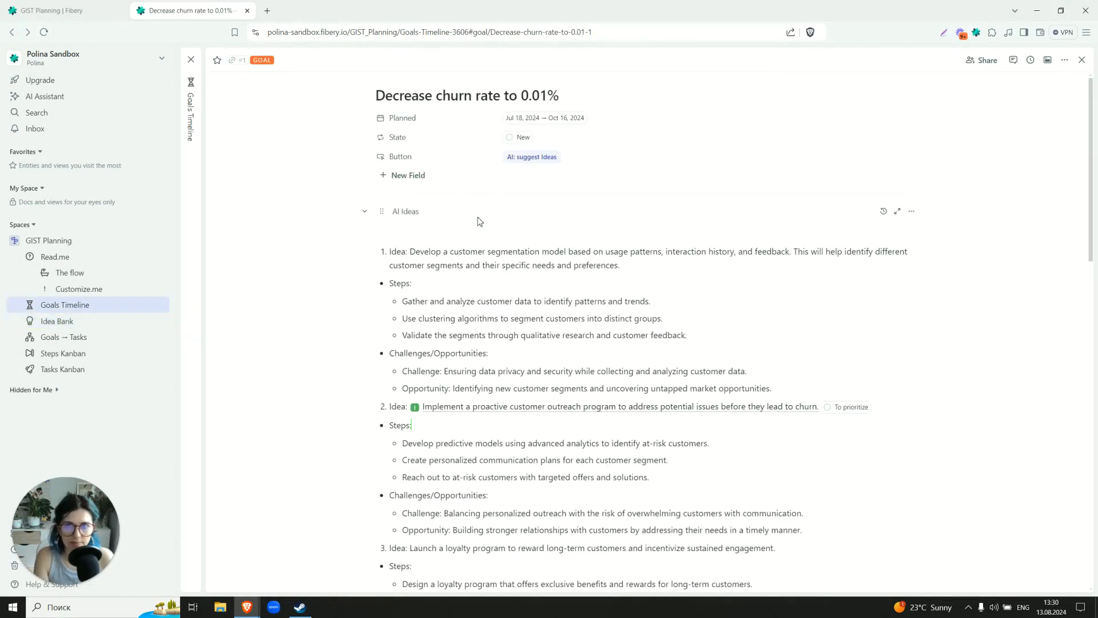
Delete the empty line above the first suggestion in the goal's AI Ideas field
{"action": "left_click", "coordinate": [448, 232]}
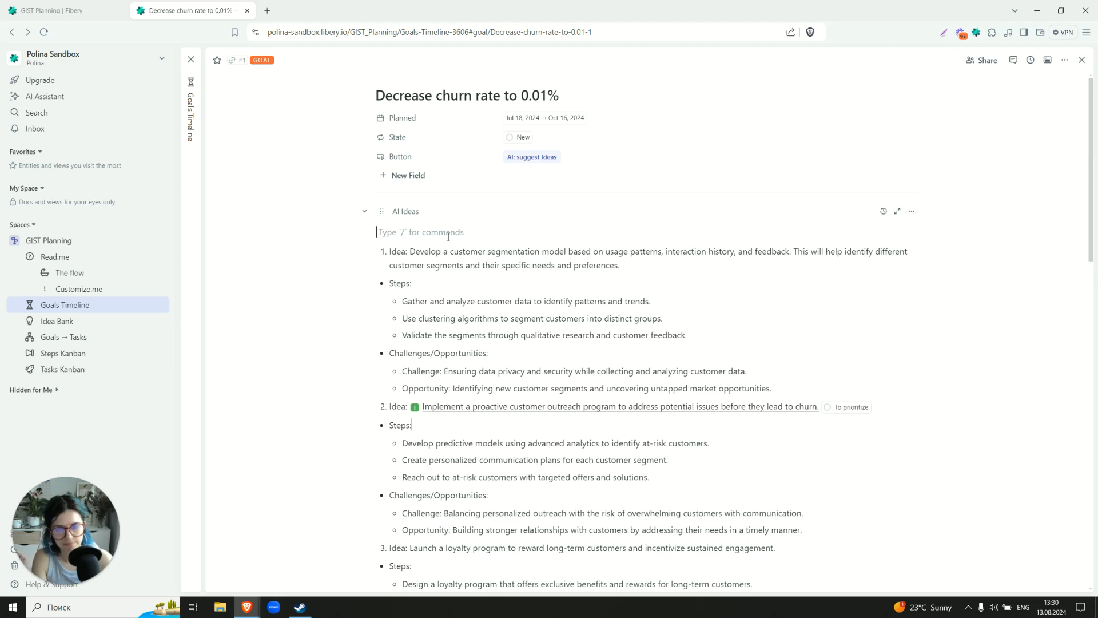
{"action": "key", "text": "Delete"}
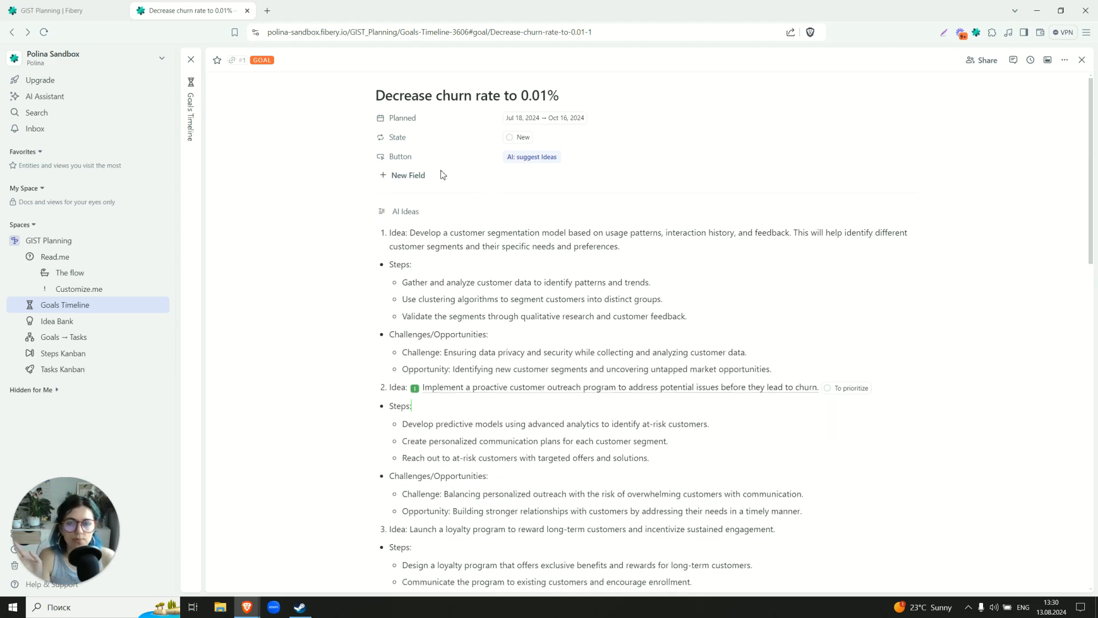
Open the configuration of the goal's "AI: suggest Ideas" automation and examine its AI prompt
{"action": "left_click", "coordinate": [418, 157]}
{"action": "left_click", "coordinate": [432, 215]}
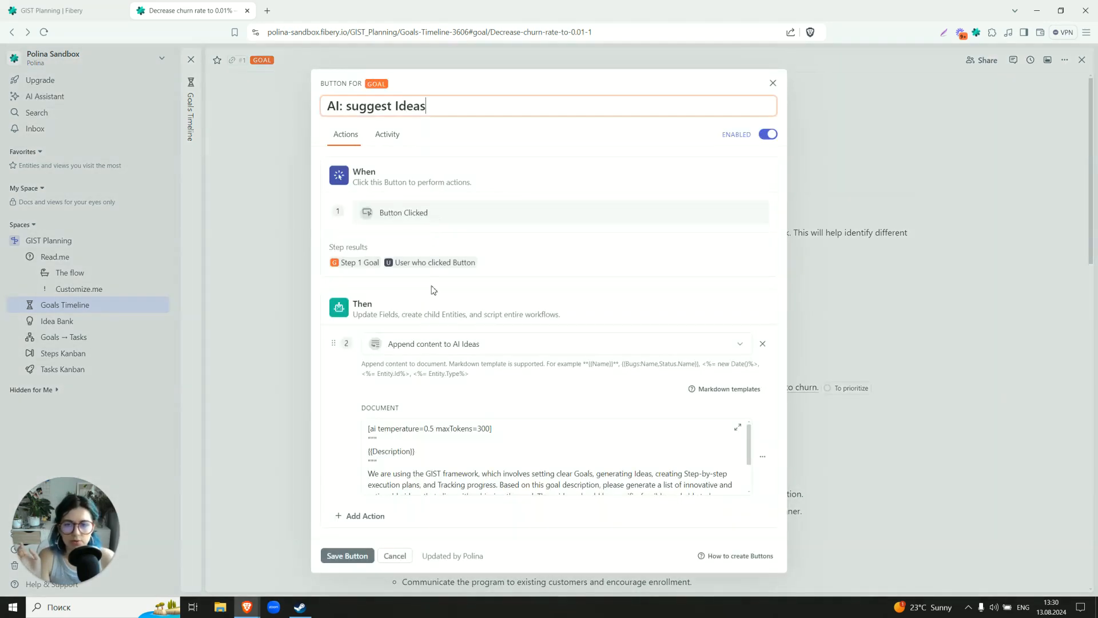
{"action": "scroll", "coordinate": [475, 446], "scroll_direction": "down", "scroll_amount": 2}
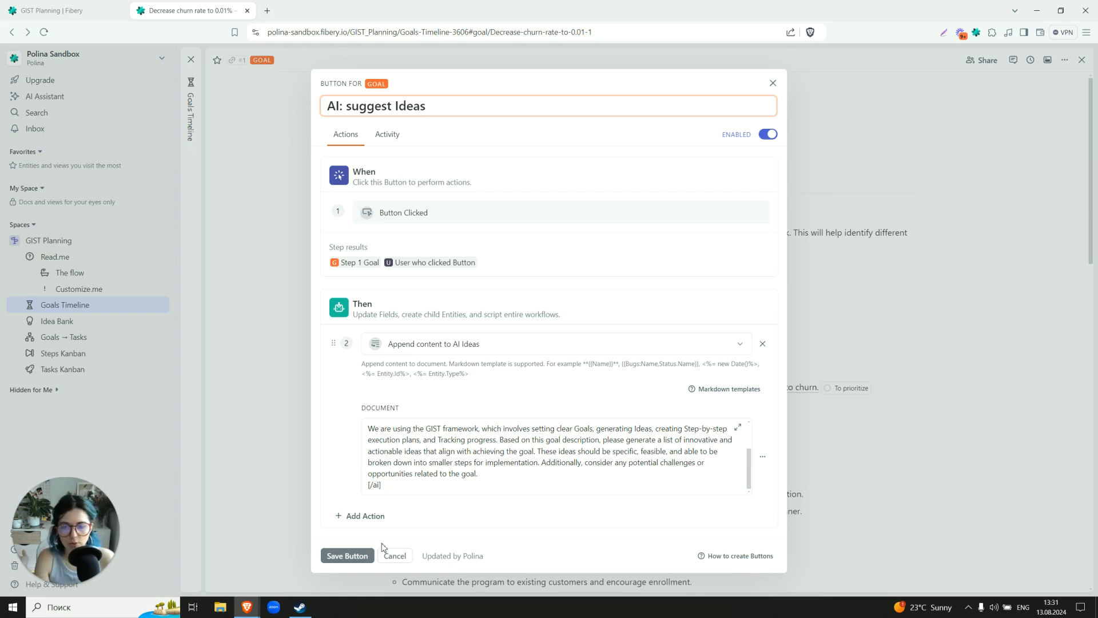
Close the automation configuration without saving, return to the Goals Timeline, and create a new whiteboard in the GIST Planning space
{"action": "left_click", "coordinate": [393, 556]}
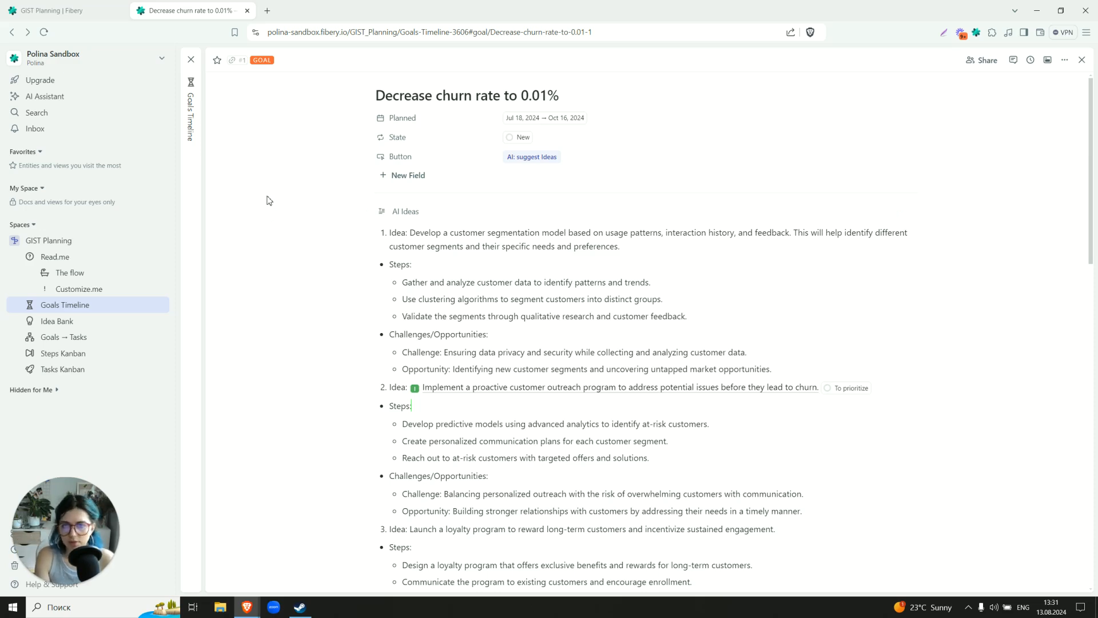
{"action": "left_click", "coordinate": [191, 184]}
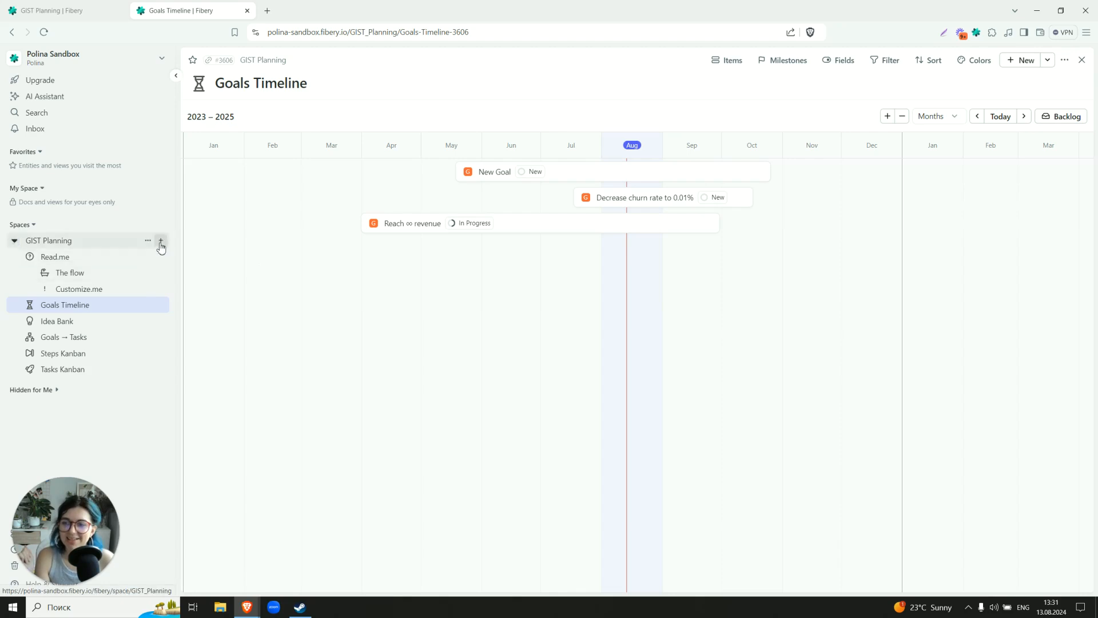
{"action": "left_click", "coordinate": [161, 242]}
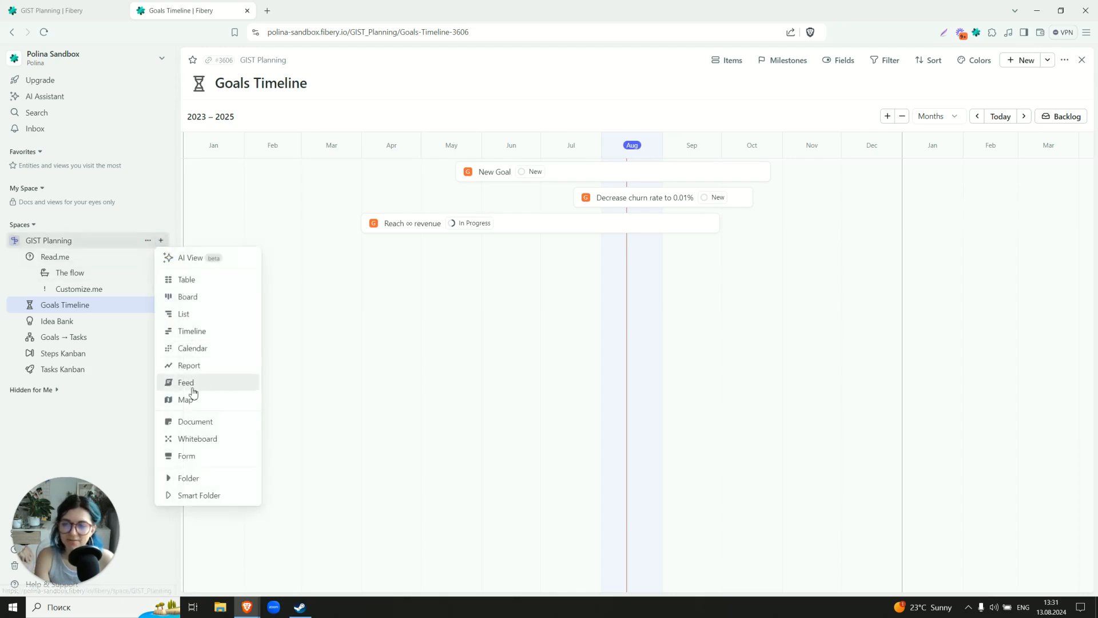
{"action": "left_click", "coordinate": [192, 439]}
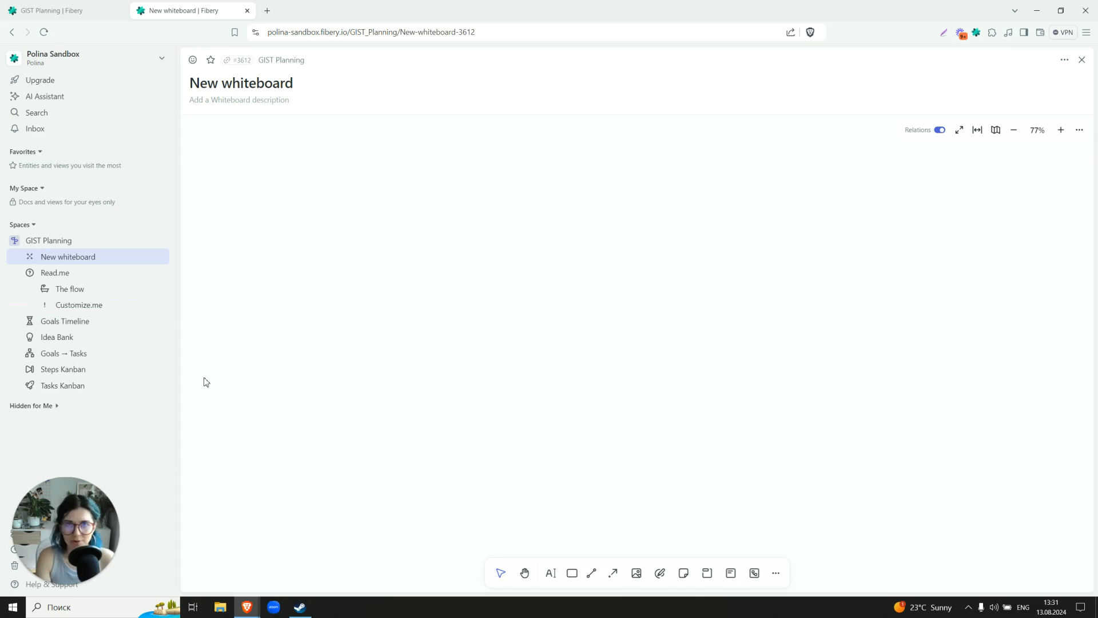
Rename the new whiteboard as "Brainstorm for Decreasing churn goal"
{"action": "left_click_drag", "start_coordinate": [293, 84], "coordinate": [64, 84]}
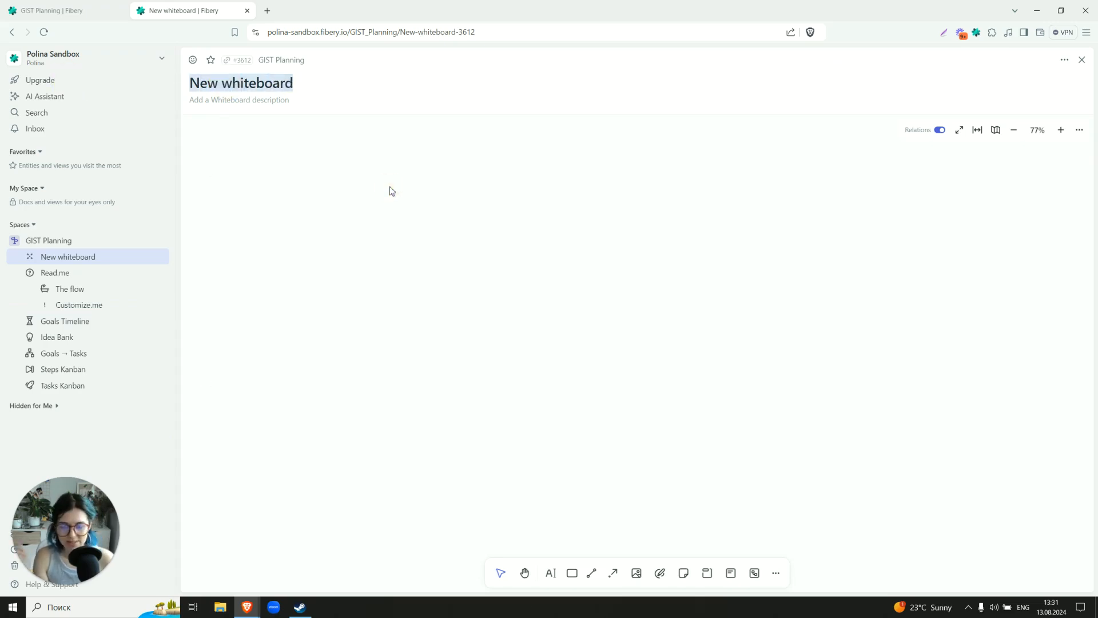
{"action": "type", "text": "Brainst"}
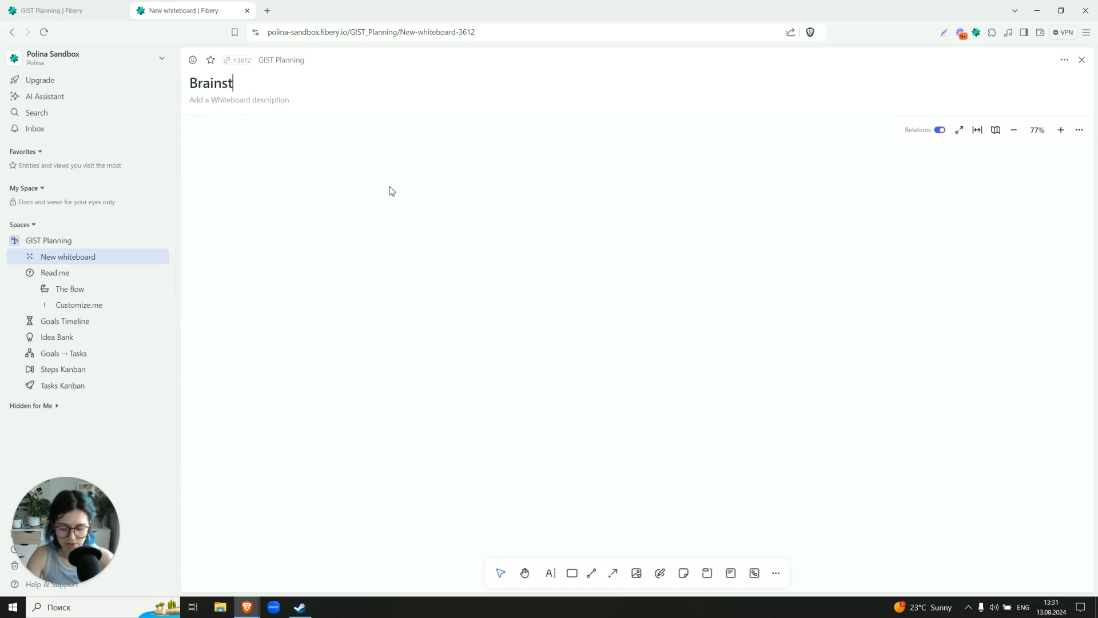
{"action": "type", "text": "orm for "}
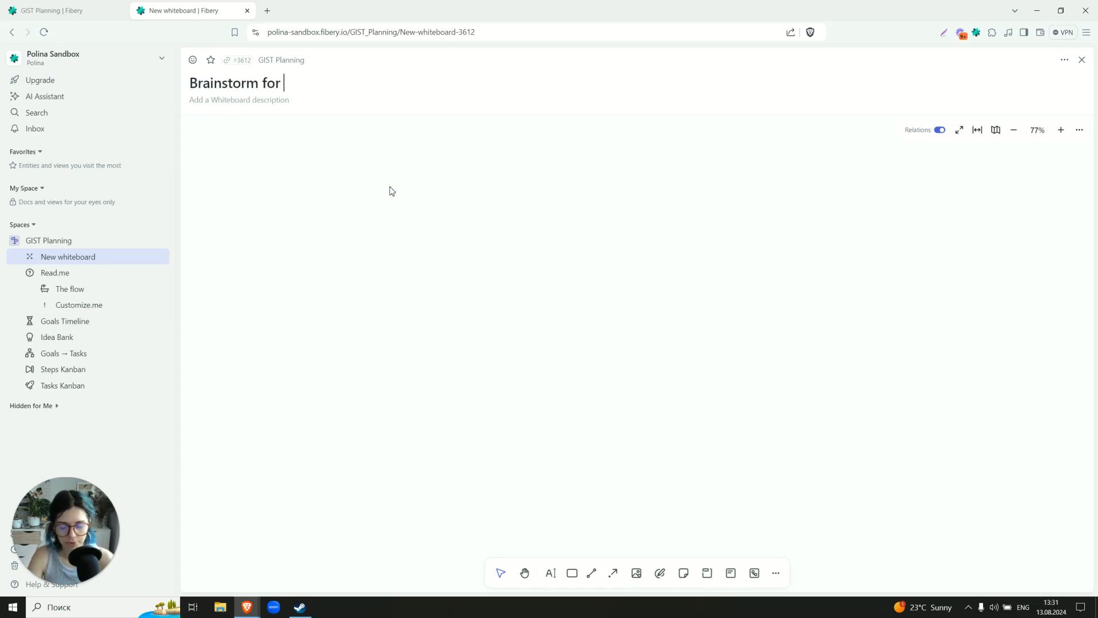
{"action": "type", "text": "Descreasing churn goal"}
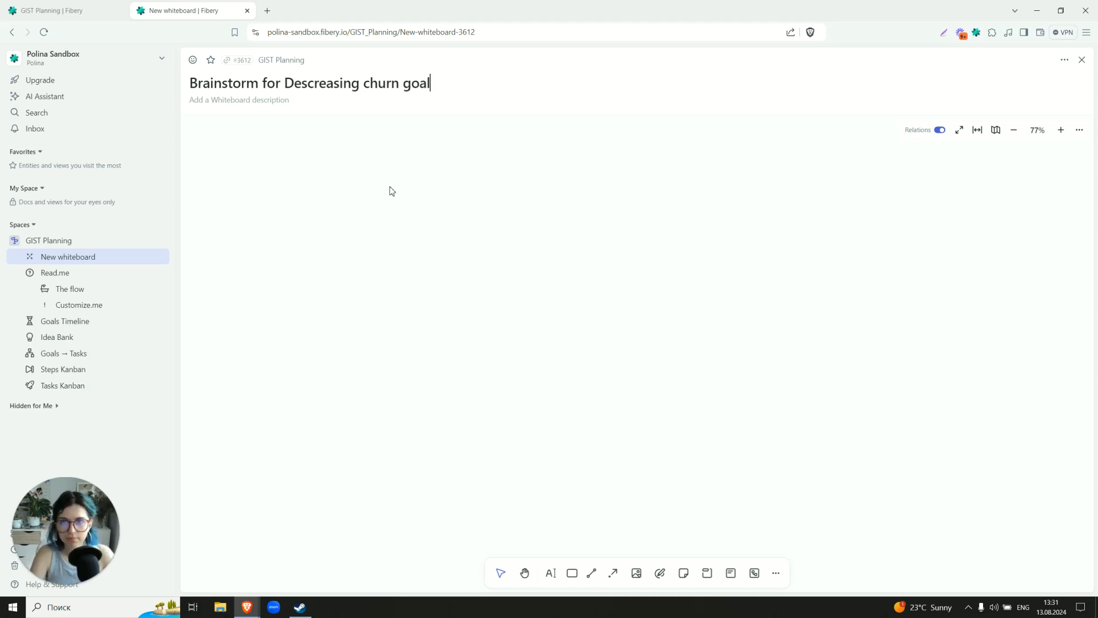
{"action": "left_click", "coordinate": [314, 84]}
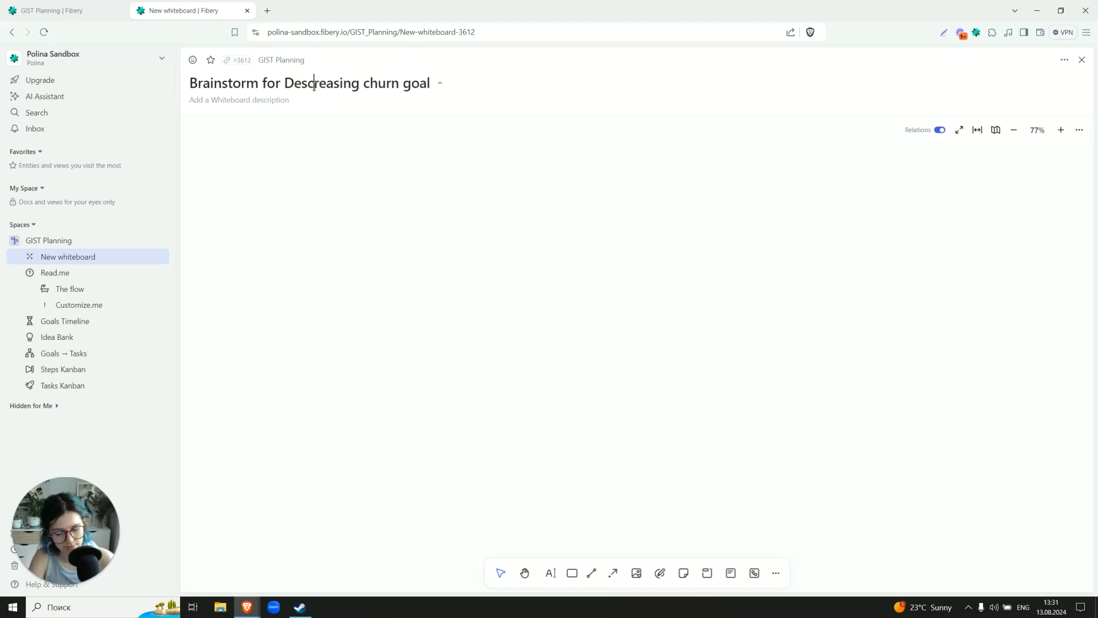
{"action": "key", "text": "BackSpace"}
{"action": "left_click", "coordinate": [731, 572]}
{"action": "left_click", "coordinate": [635, 503]}
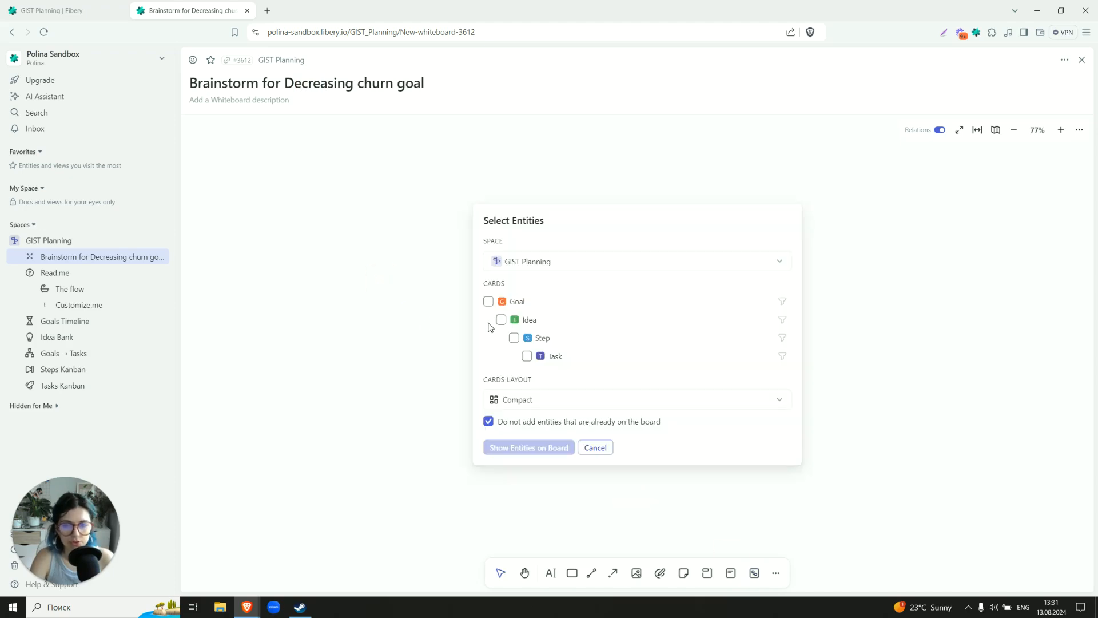
{"action": "left_click", "coordinate": [489, 301]}
{"action": "left_click", "coordinate": [501, 319]}
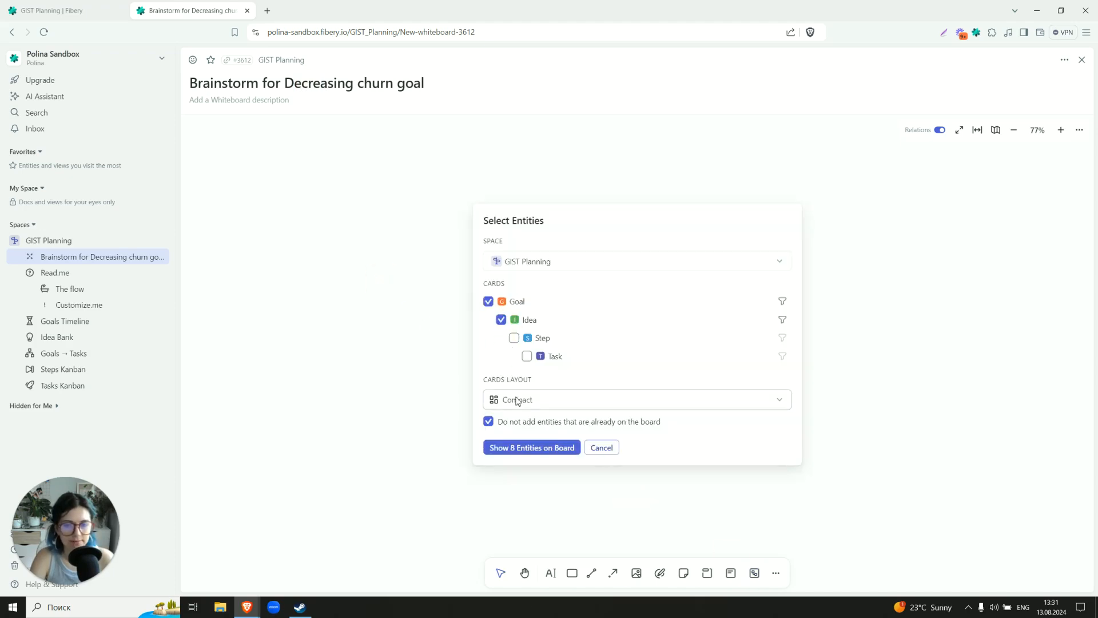
{"action": "left_click", "coordinate": [603, 449]}
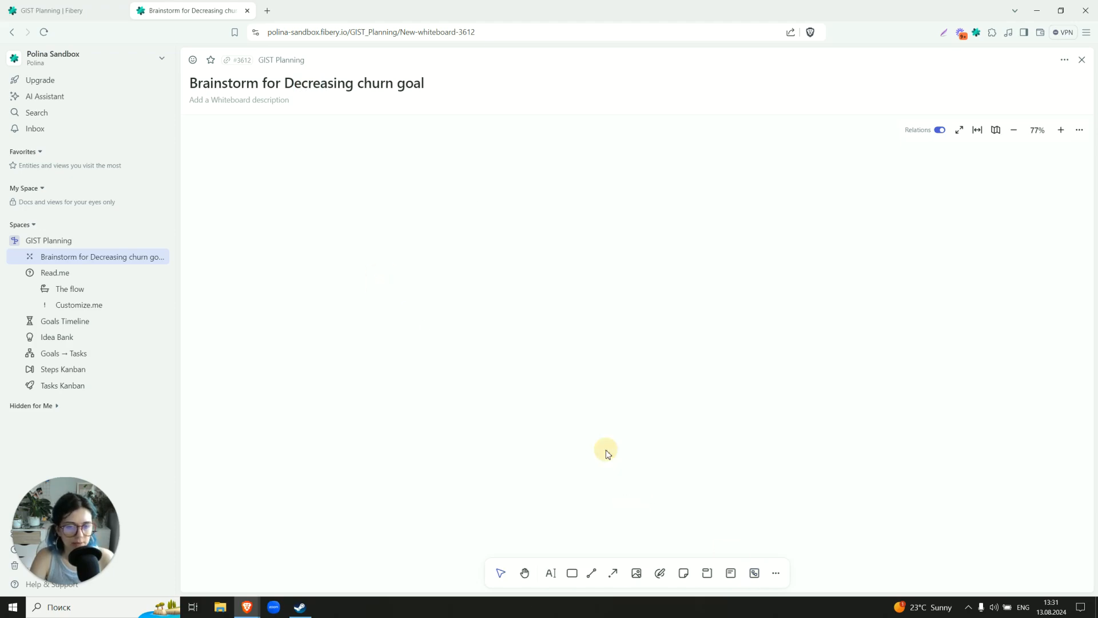
Start adding existing GIST Planning entities to the whiteboard, with the Goal and Idea cards included
{"action": "left_click", "coordinate": [756, 573]}
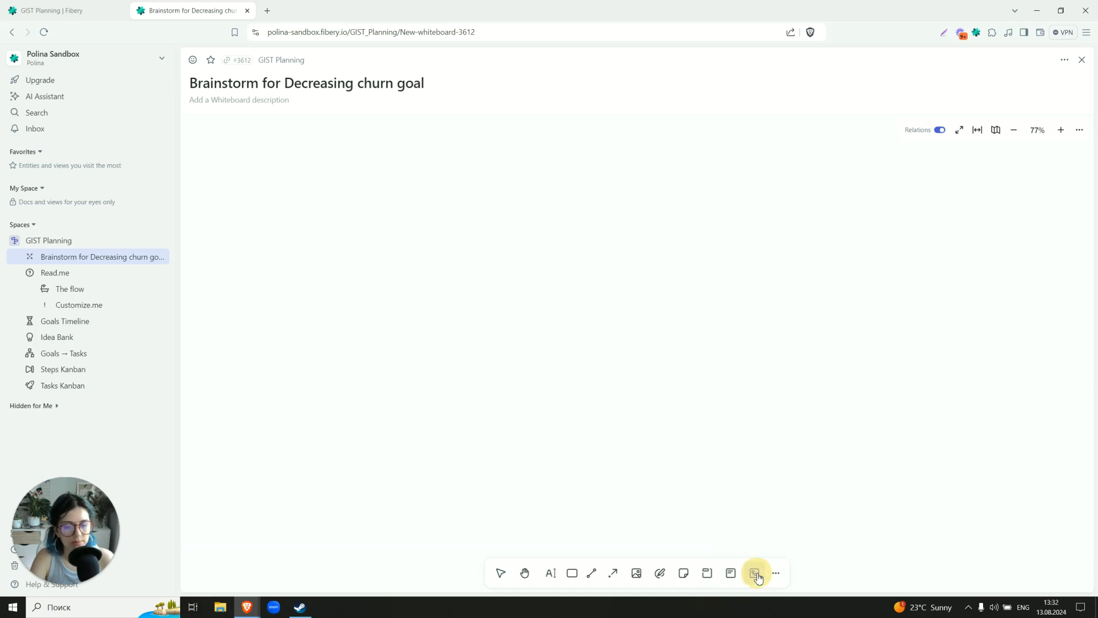
{"action": "left_click", "coordinate": [487, 285]}
{"action": "left_click", "coordinate": [488, 302]}
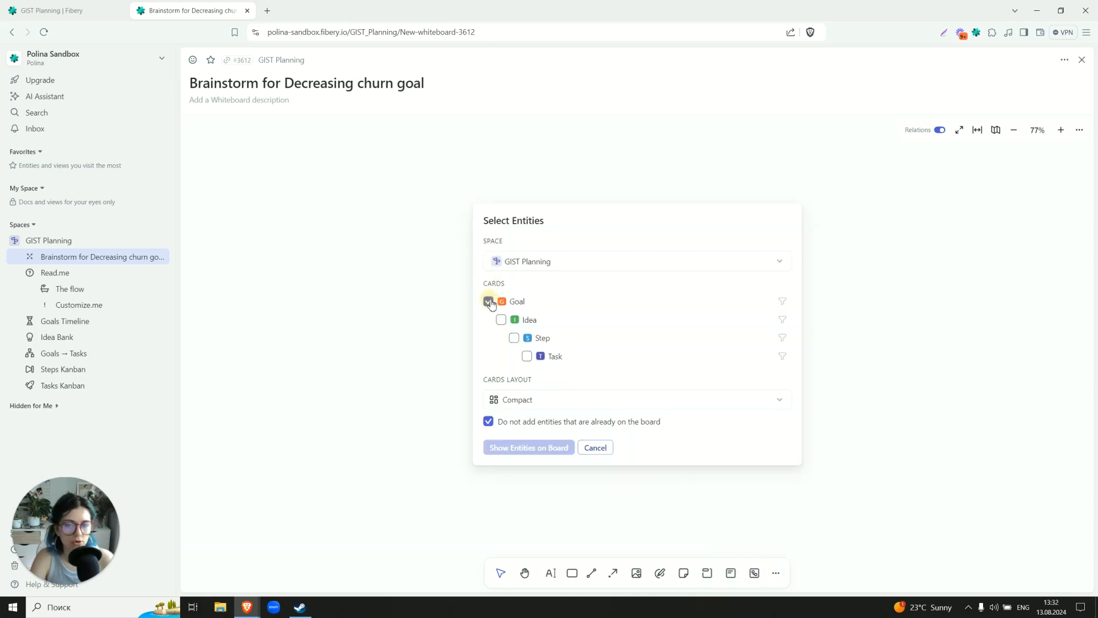
{"action": "left_click", "coordinate": [502, 320]}
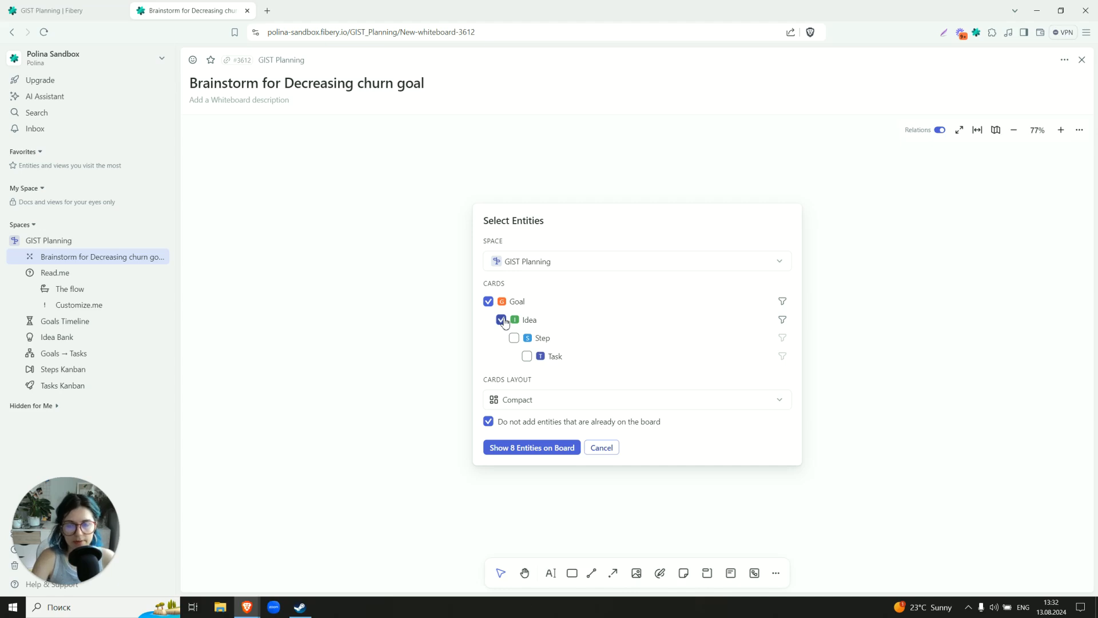
Filter the goals for the whiteboard to those whose Name contains "Churn"
{"action": "left_click", "coordinate": [782, 301]}
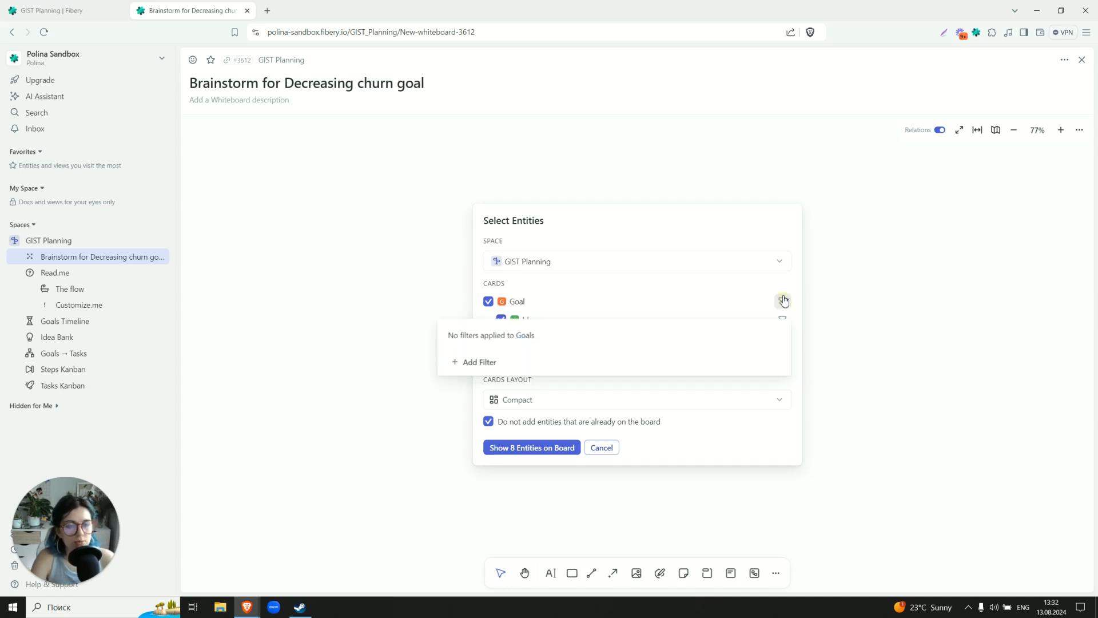
{"action": "left_click", "coordinate": [475, 360]}
{"action": "left_click", "coordinate": [468, 380]}
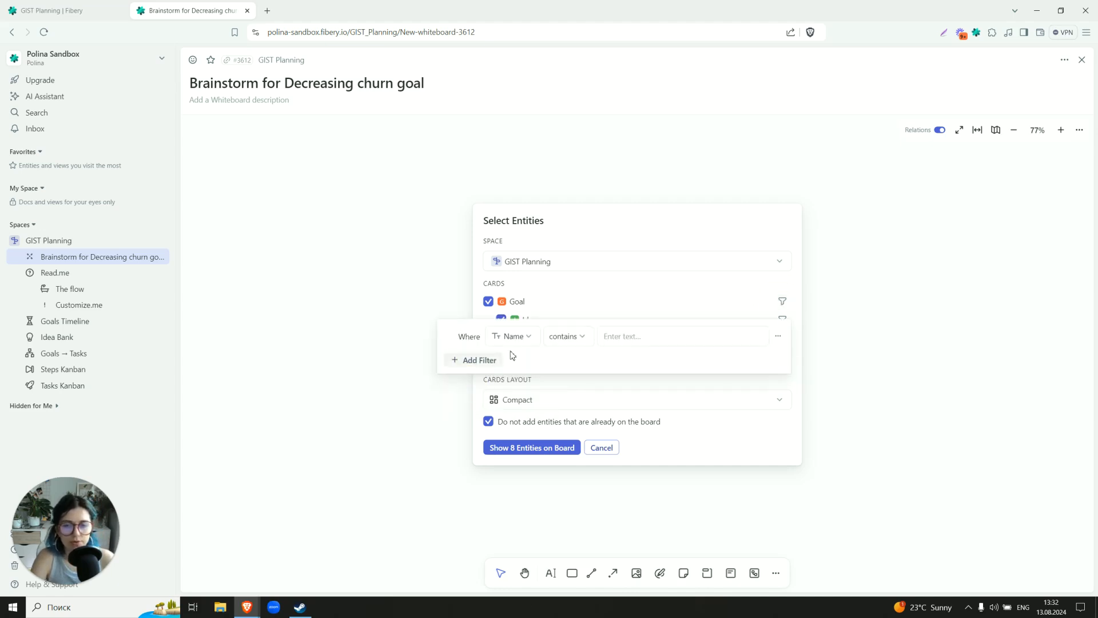
{"action": "left_click", "coordinate": [627, 339]}
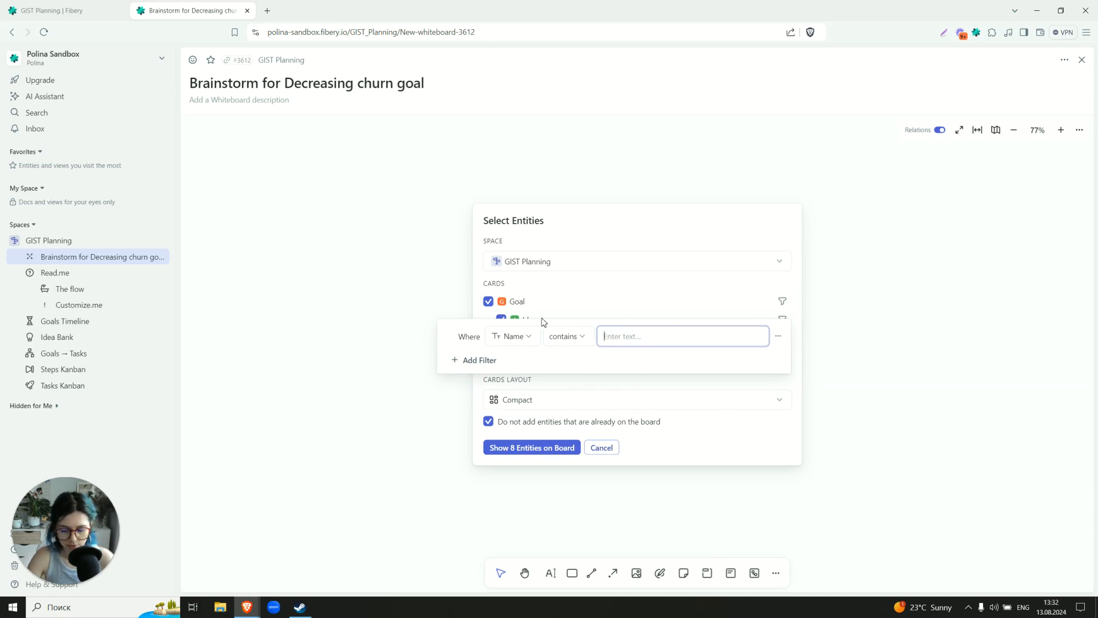
{"action": "type", "text": "Churn"}
{"action": "left_click", "coordinate": [554, 358]}
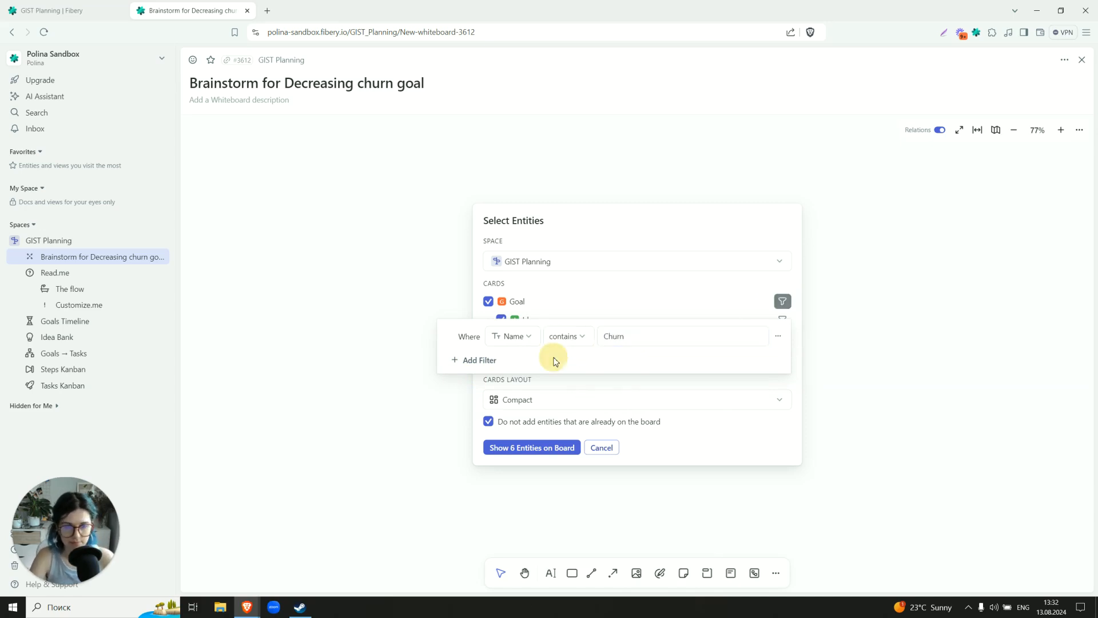
{"action": "left_click", "coordinate": [559, 387]}
Set the cards layout to Vertical and show the selected entities on the board
{"action": "left_click", "coordinate": [527, 400]}
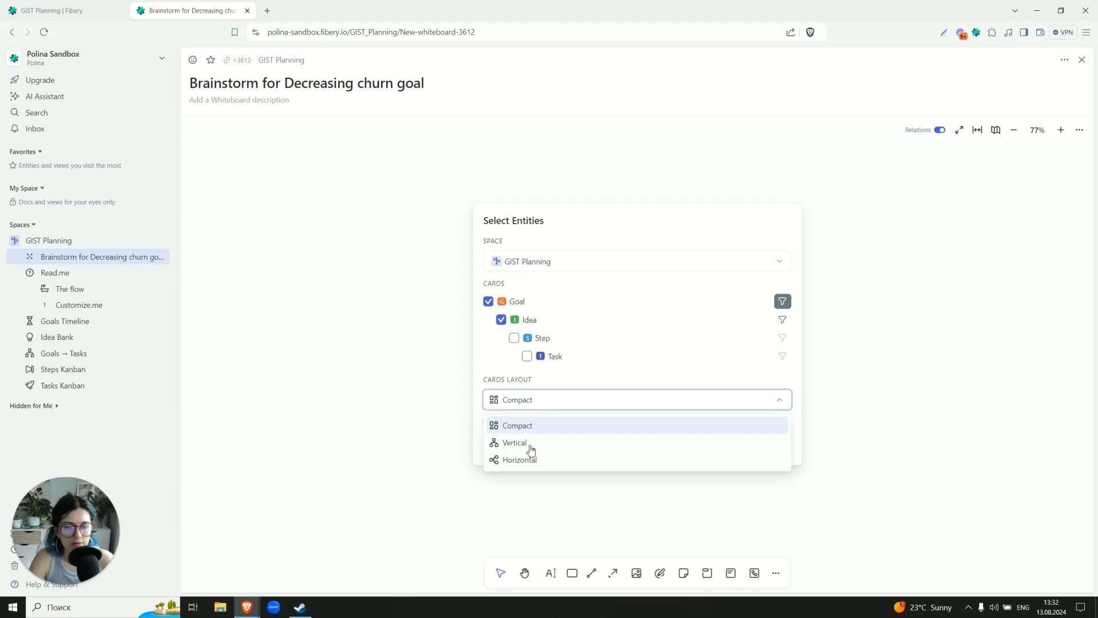
{"action": "left_click", "coordinate": [519, 444]}
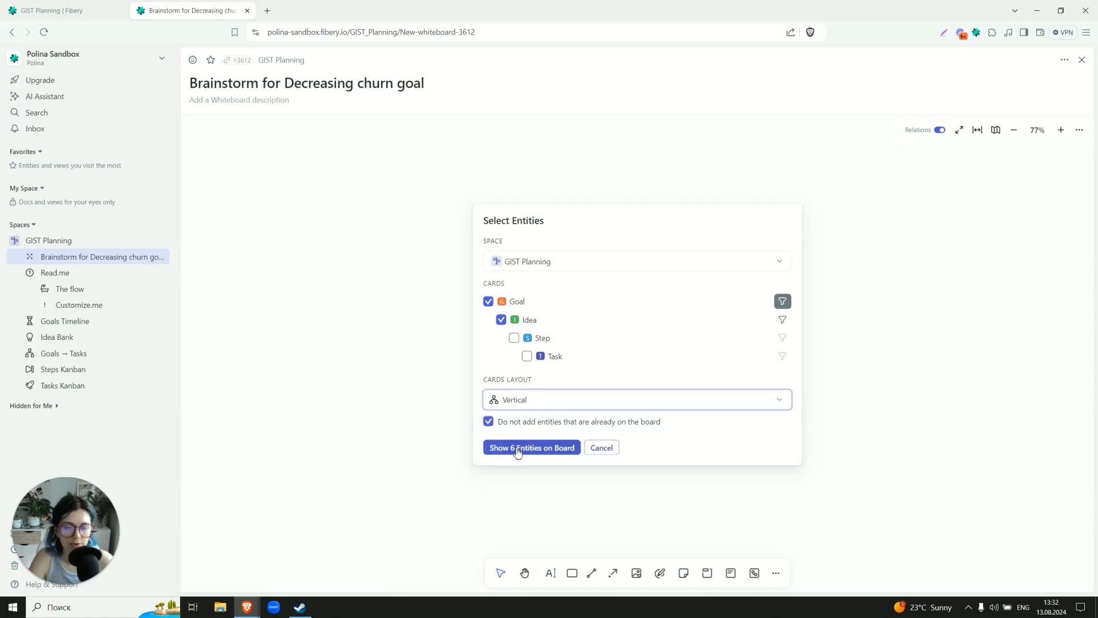
{"action": "left_click", "coordinate": [518, 450]}
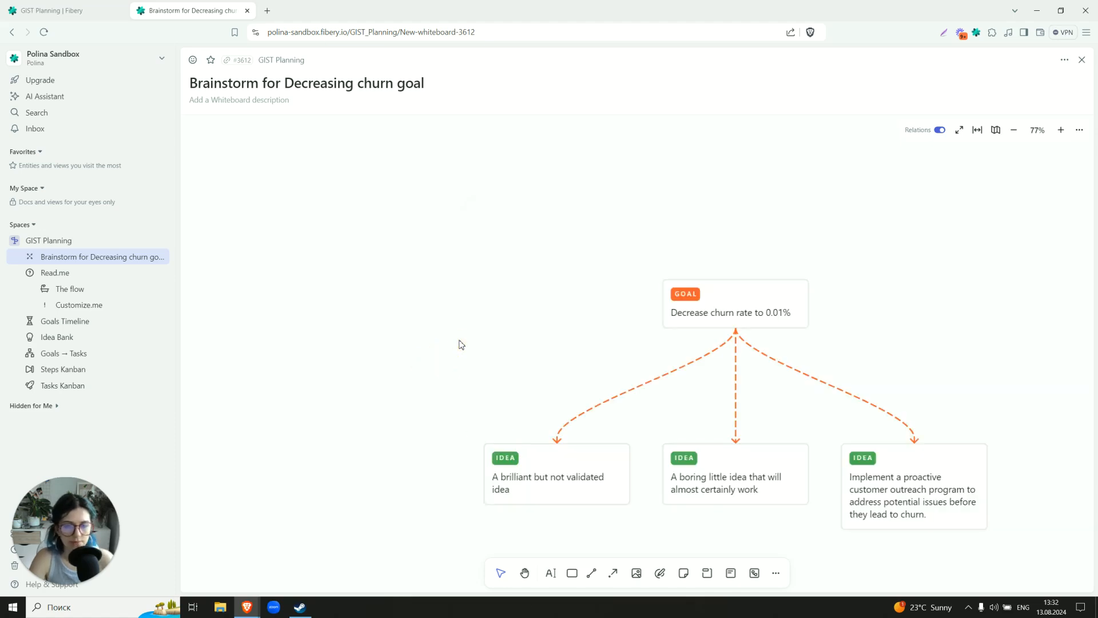
Add a rectangle shape with the text "One more idea" in the empty area beside the goal's idea cards
{"action": "scroll", "coordinate": [458, 344], "scroll_direction": "down", "scroll_amount": 4}
{"action": "left_click_drag", "start_coordinate": [471, 345], "coordinate": [404, 284]}
{"action": "scroll", "coordinate": [420, 285], "scroll_direction": "up", "scroll_amount": 2}
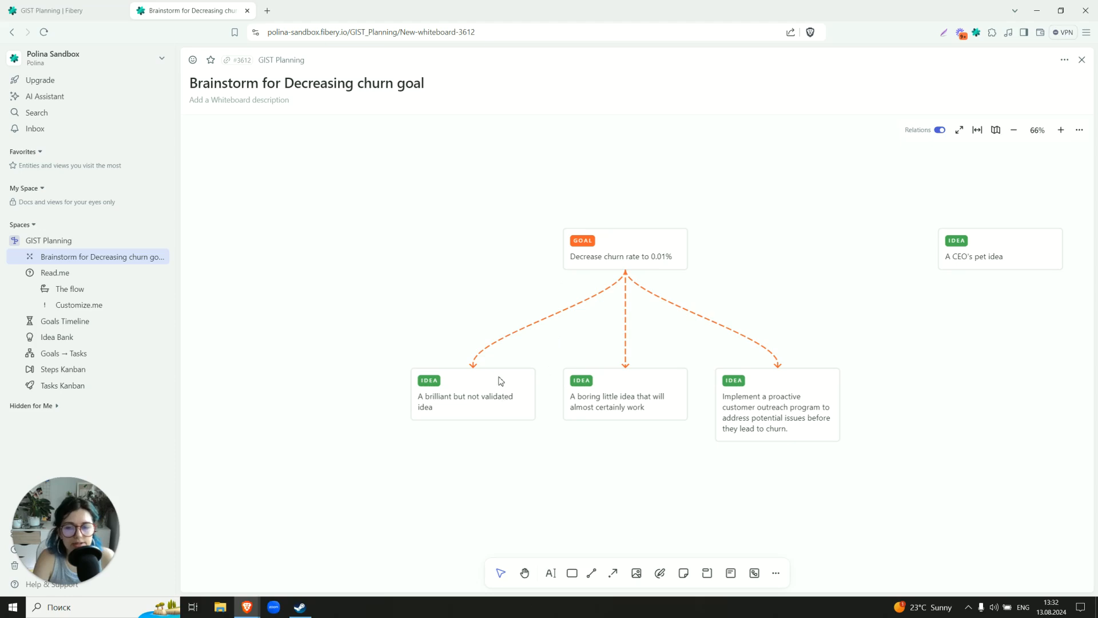
{"action": "left_click", "coordinate": [707, 575]}
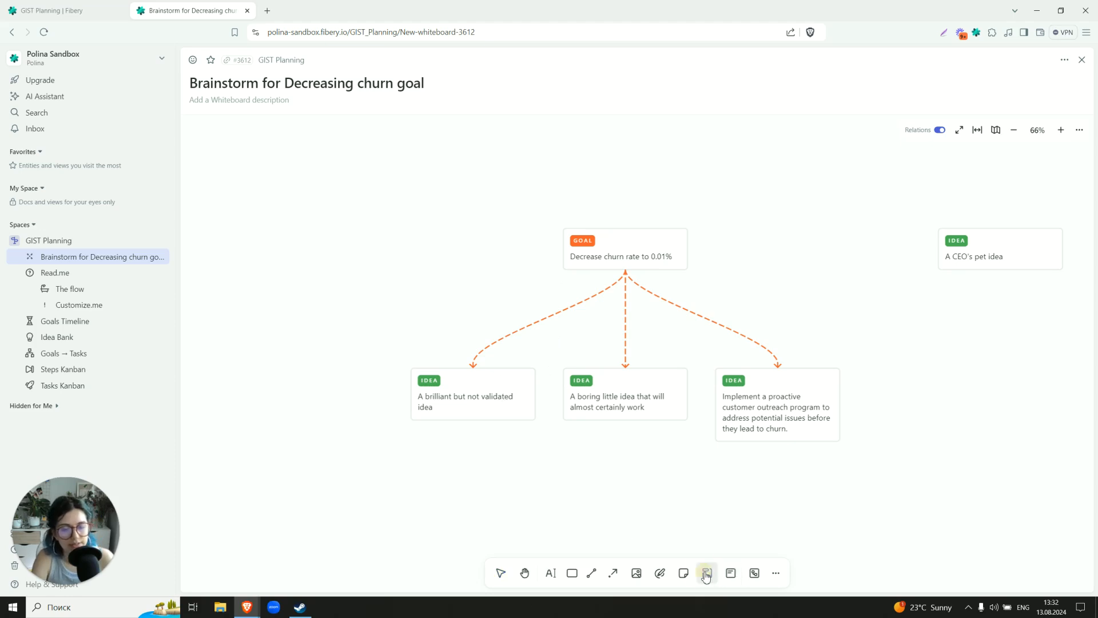
{"action": "left_click", "coordinate": [571, 574]}
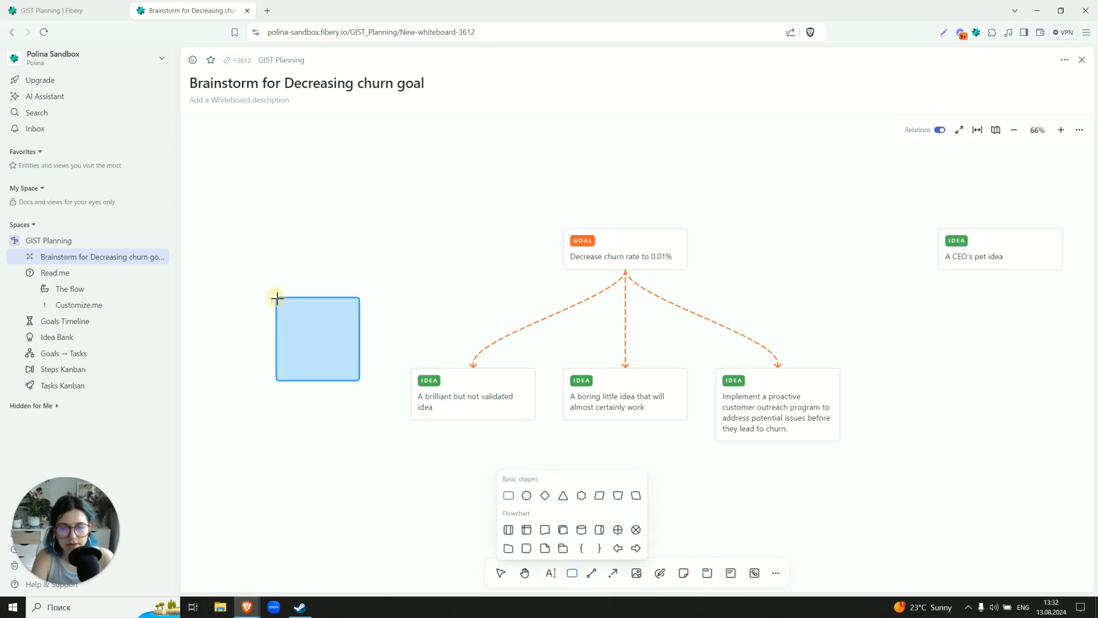
{"action": "left_click", "coordinate": [277, 298]}
{"action": "type", "text": "ne more idea"}
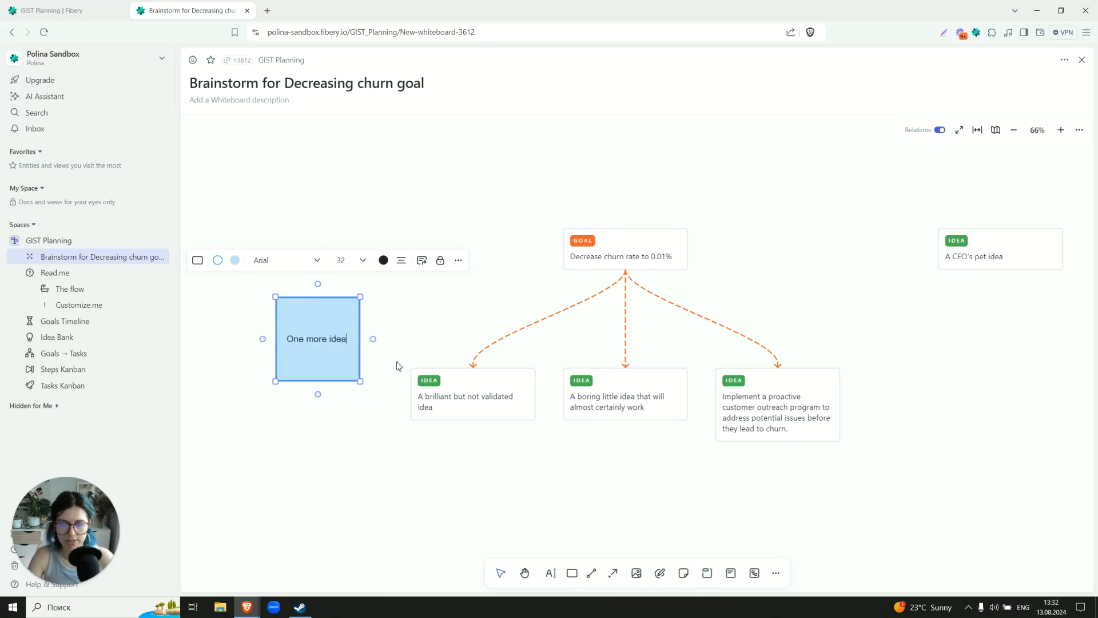
{"action": "left_click", "coordinate": [420, 343]}
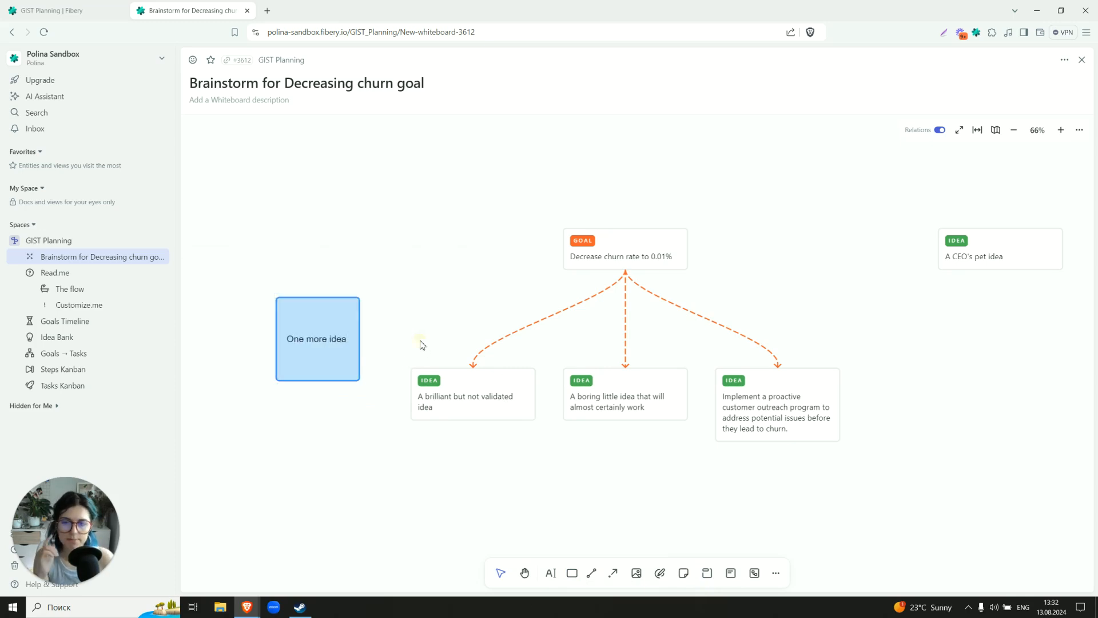
Draw a connector from the "Decrease churn rate to 0.01%" goal card to the "One more idea" shape
{"action": "left_click", "coordinate": [574, 255]}
{"action": "left_click_drag", "start_coordinate": [563, 250], "coordinate": [325, 328]}
{"action": "left_click", "coordinate": [336, 444]}
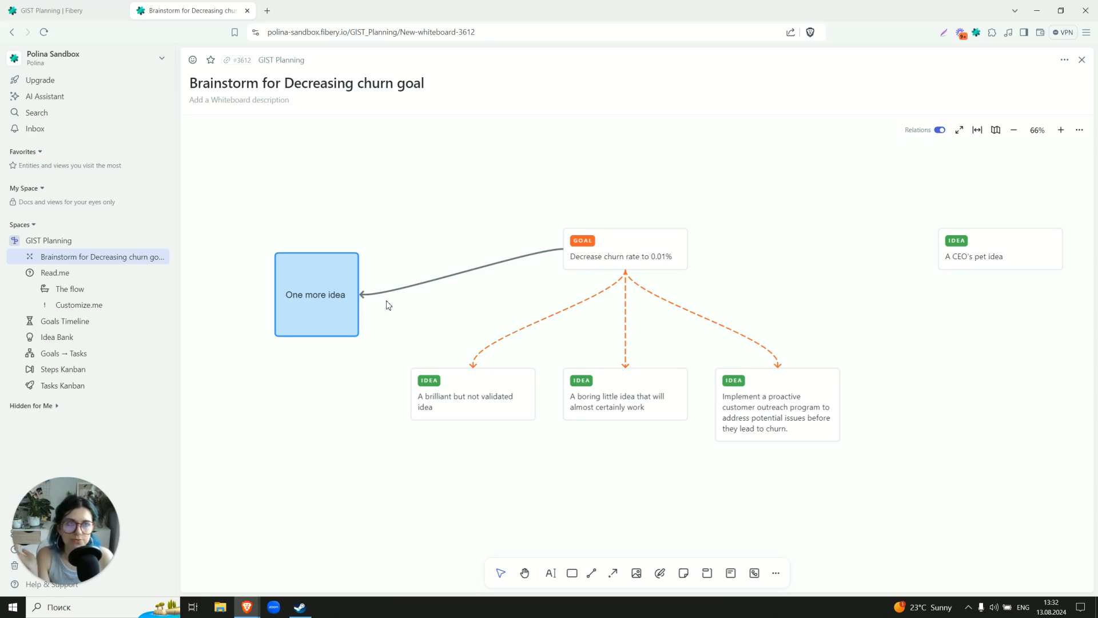
Convert the "One more idea" shape to an Idea entity of the GIST Planning space
{"action": "left_click", "coordinate": [328, 318]}
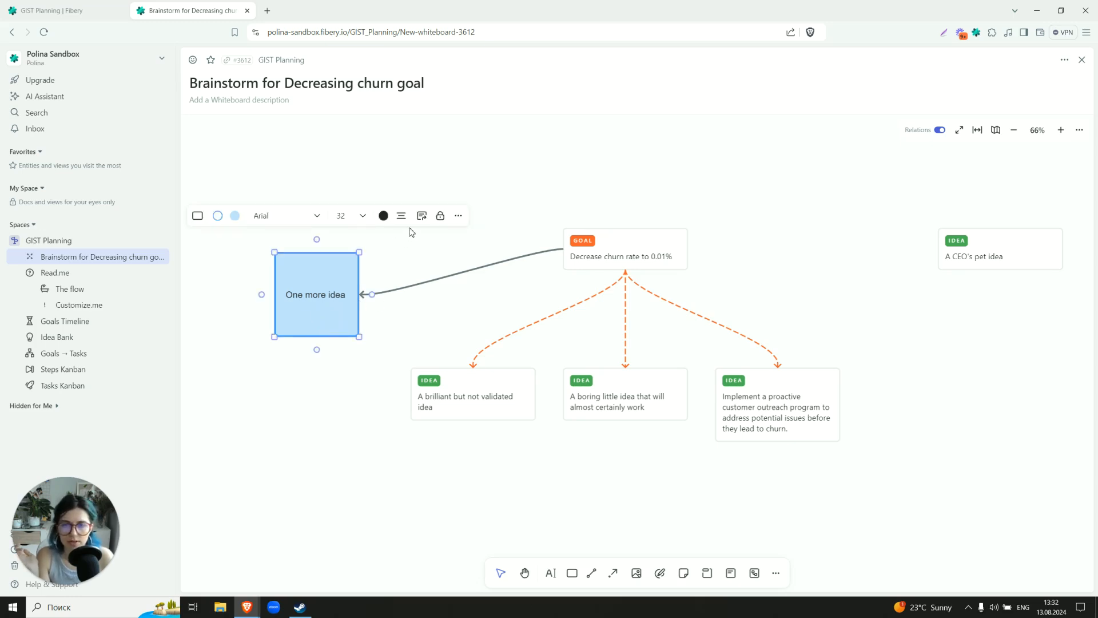
{"action": "left_click", "coordinate": [422, 217]}
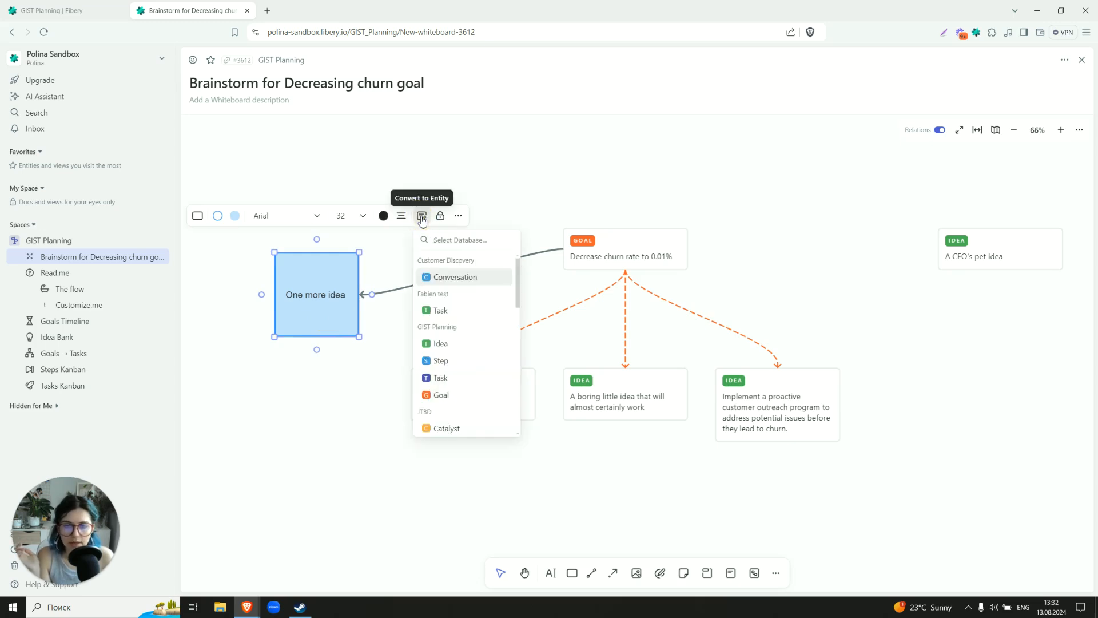
{"action": "type", "text": "idea"}
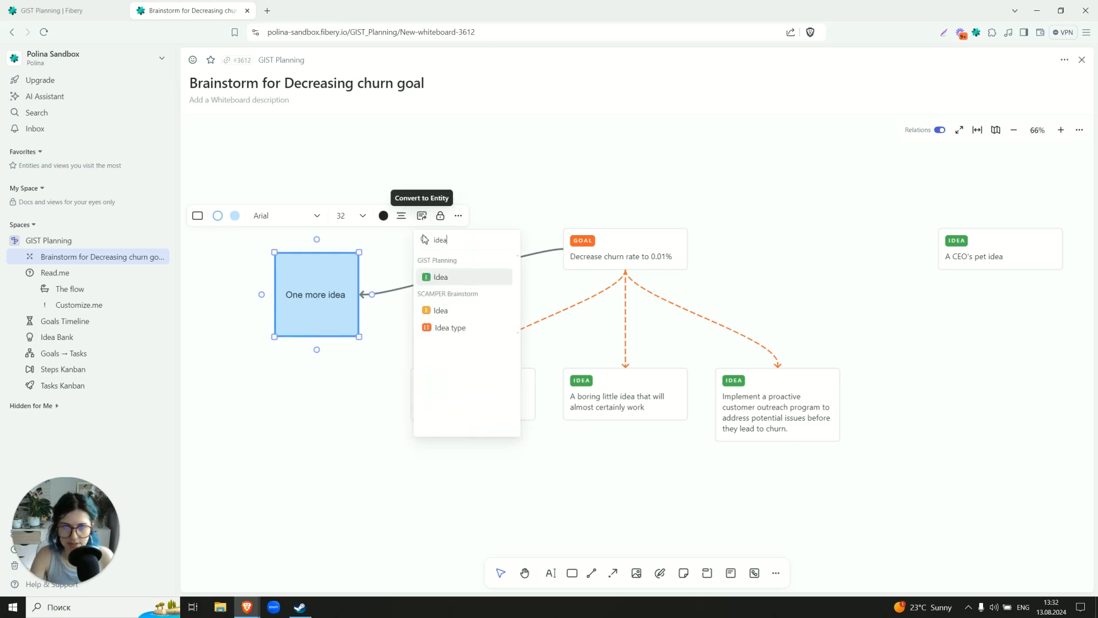
{"action": "left_click", "coordinate": [449, 281]}
Check the "One more idea" entity and its entry in the Idea Bank, and open the churn goal from the whiteboard
{"action": "left_click", "coordinate": [342, 284]}
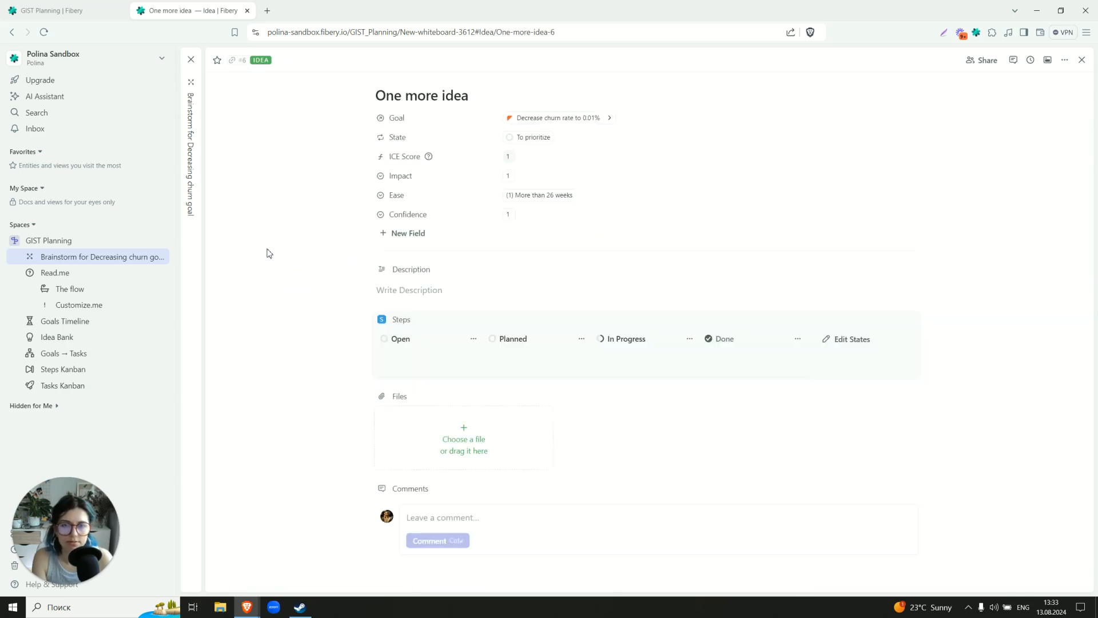
{"action": "left_click", "coordinate": [70, 340]}
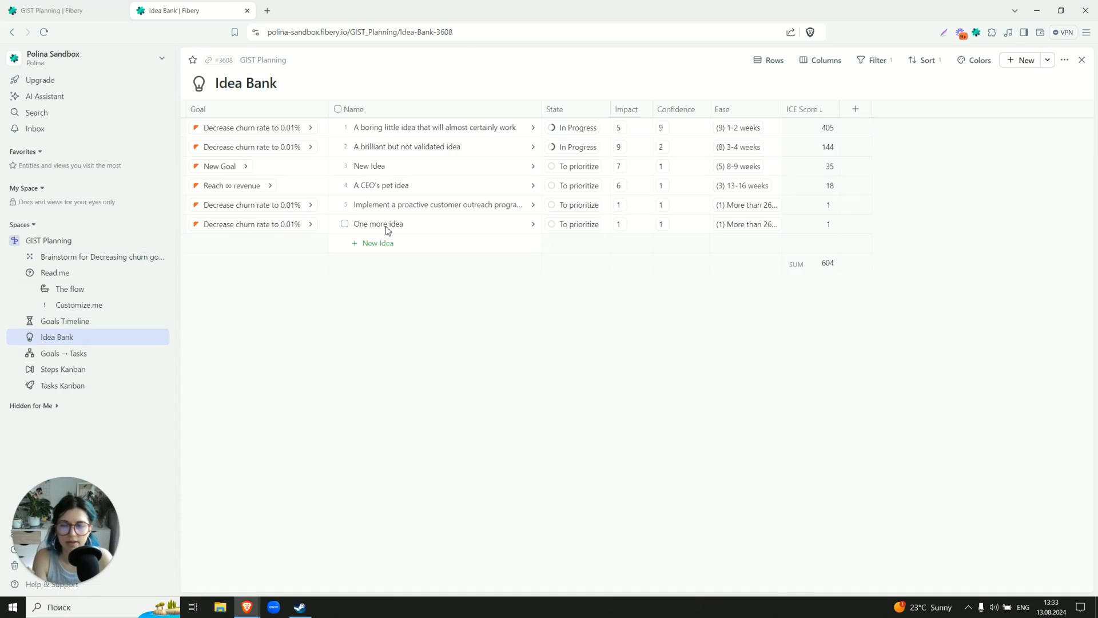
{"action": "left_click", "coordinate": [118, 258]}
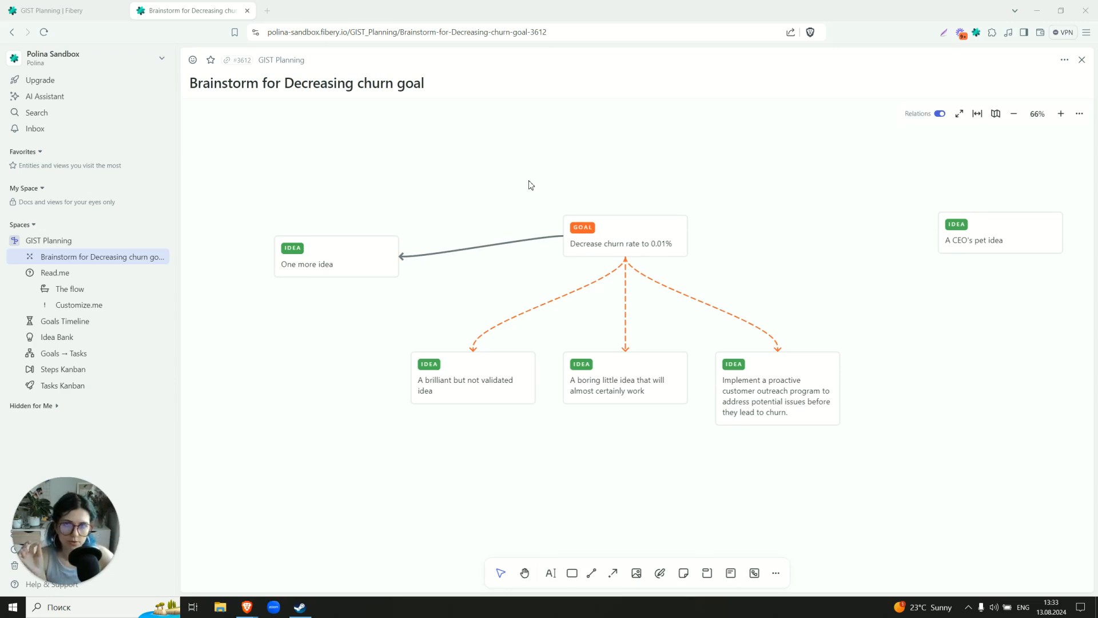
{"action": "left_click", "coordinate": [579, 242]}
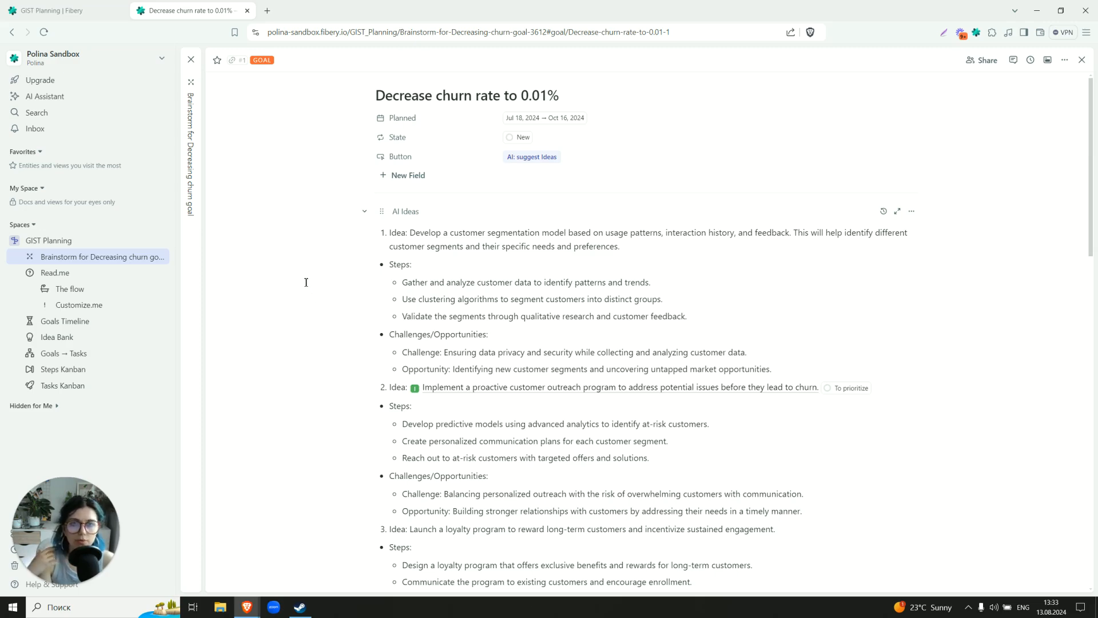
Link the existing "Brainstorm for Decreasing churn goal" whiteboard in the Whiteboards field of the churn goal
{"action": "scroll", "coordinate": [306, 282], "scroll_direction": "down", "scroll_amount": 15}
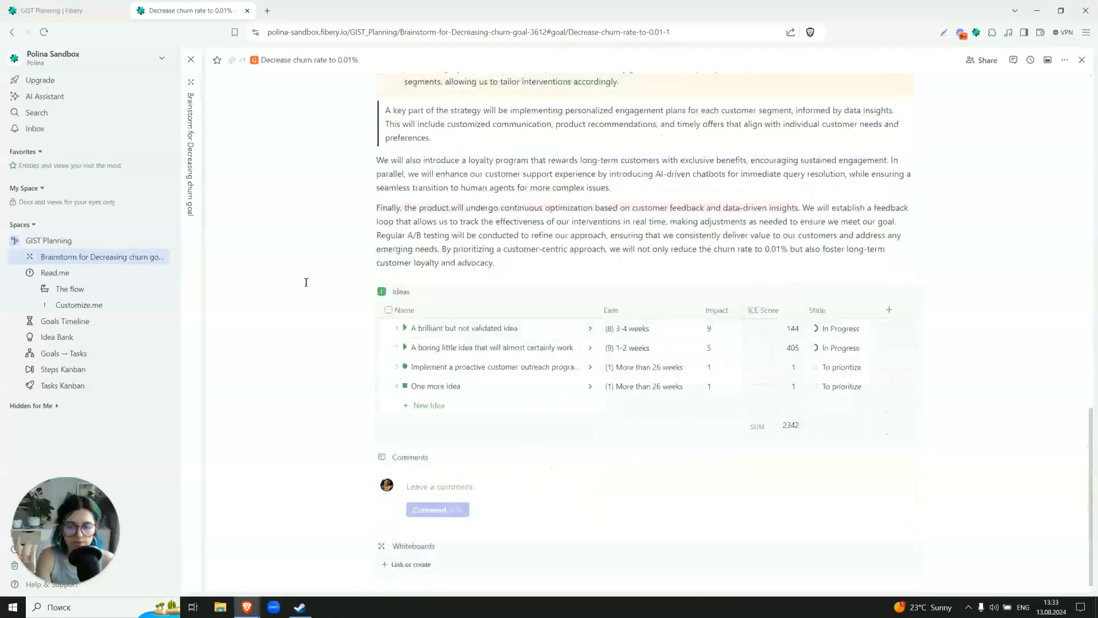
{"action": "left_click", "coordinate": [393, 565]}
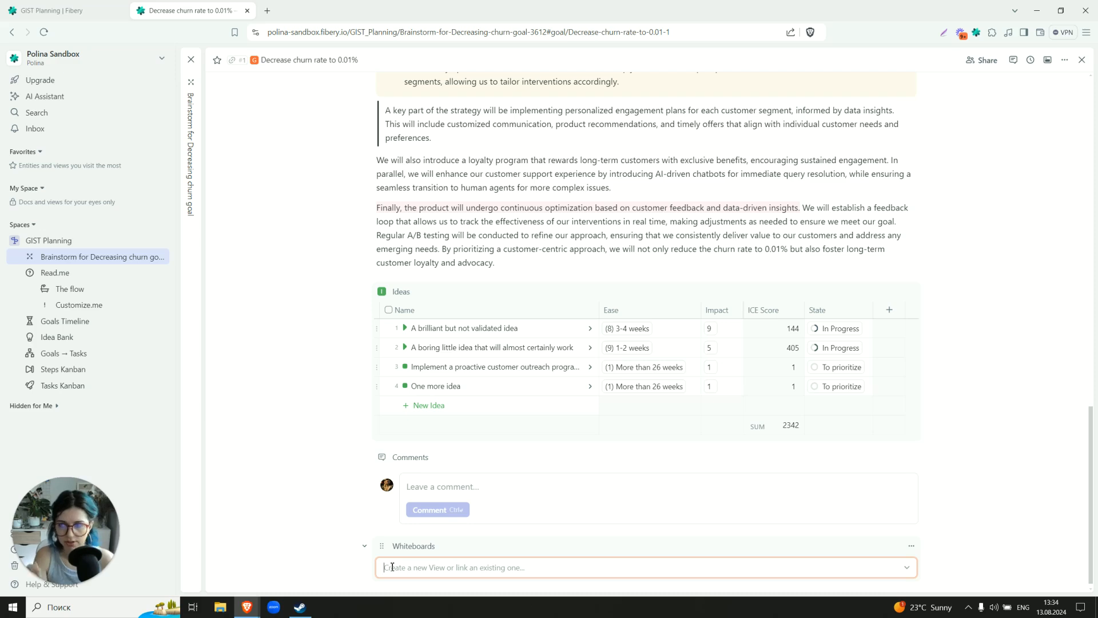
{"action": "type", "text": "brai"}
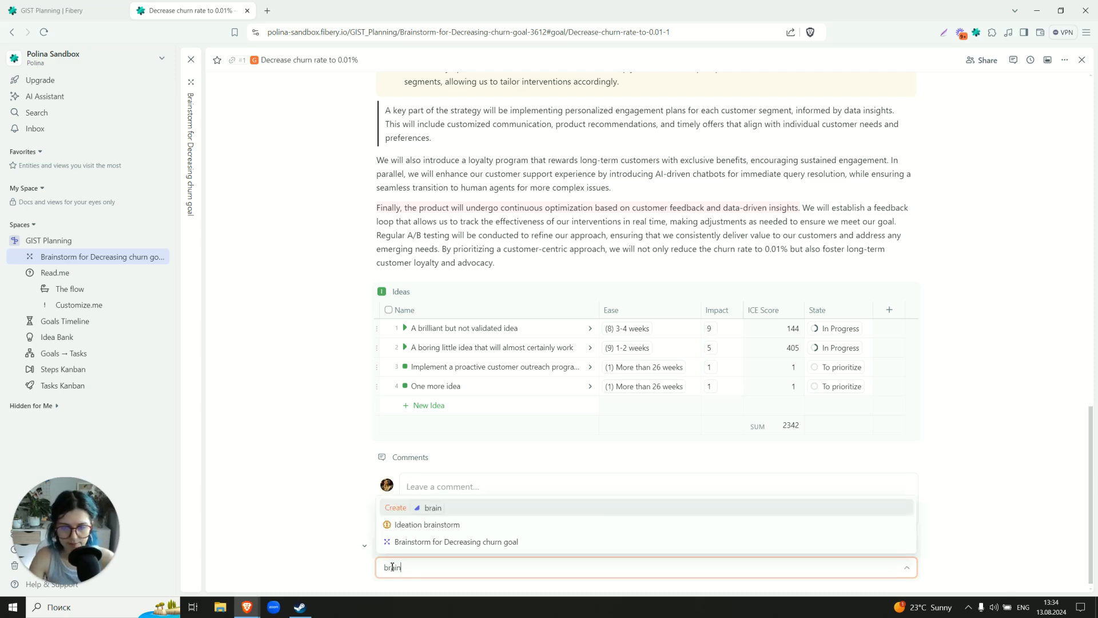
{"action": "type", "text": "n"}
{"action": "left_click", "coordinate": [502, 542]}
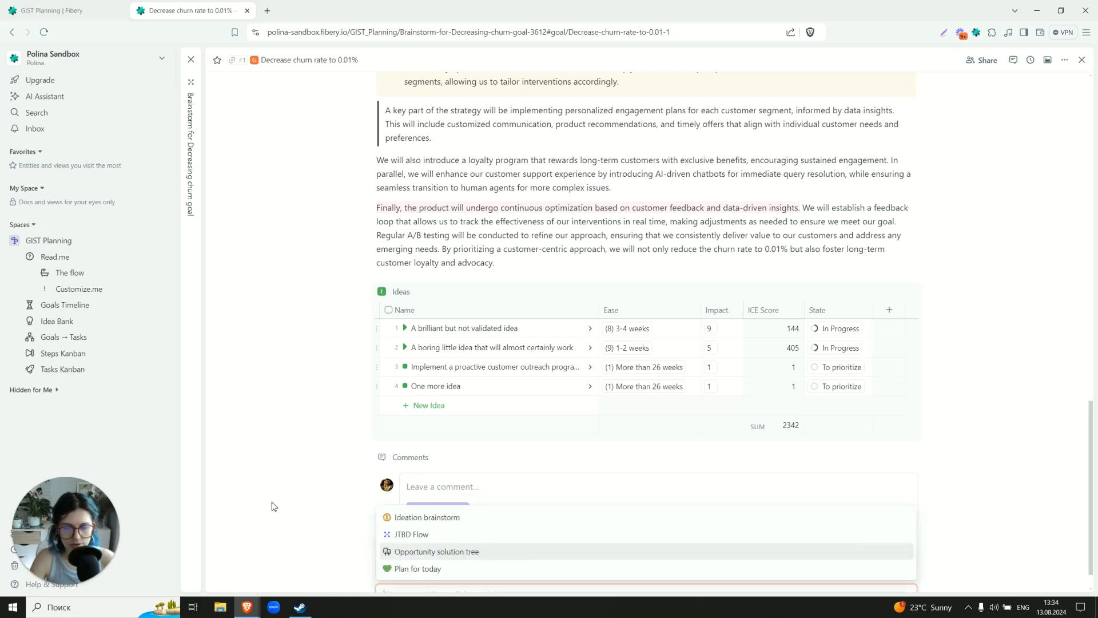
{"action": "left_click", "coordinate": [273, 506]}
{"action": "scroll", "coordinate": [363, 422], "scroll_direction": "down", "scroll_amount": 1}
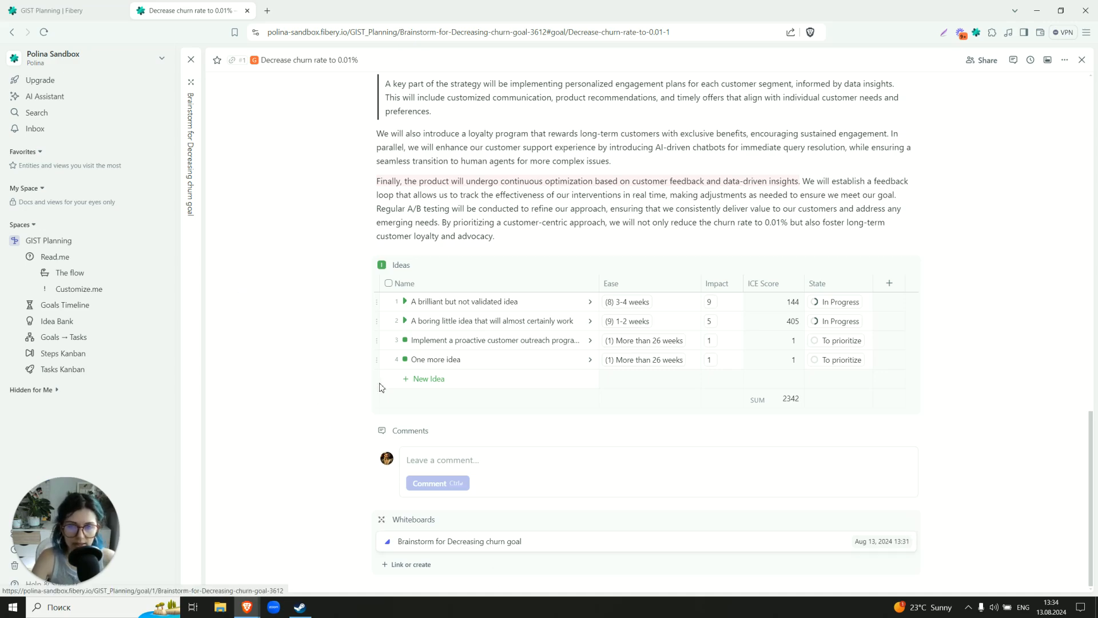
Embed the "Brainstorm for Decreasing churn goal" whiteboard on a new line at the start of the goal's Description
{"action": "scroll", "coordinate": [301, 298], "scroll_direction": "up", "scroll_amount": 1}
{"action": "scroll", "coordinate": [301, 298], "scroll_direction": "up", "scroll_amount": 5}
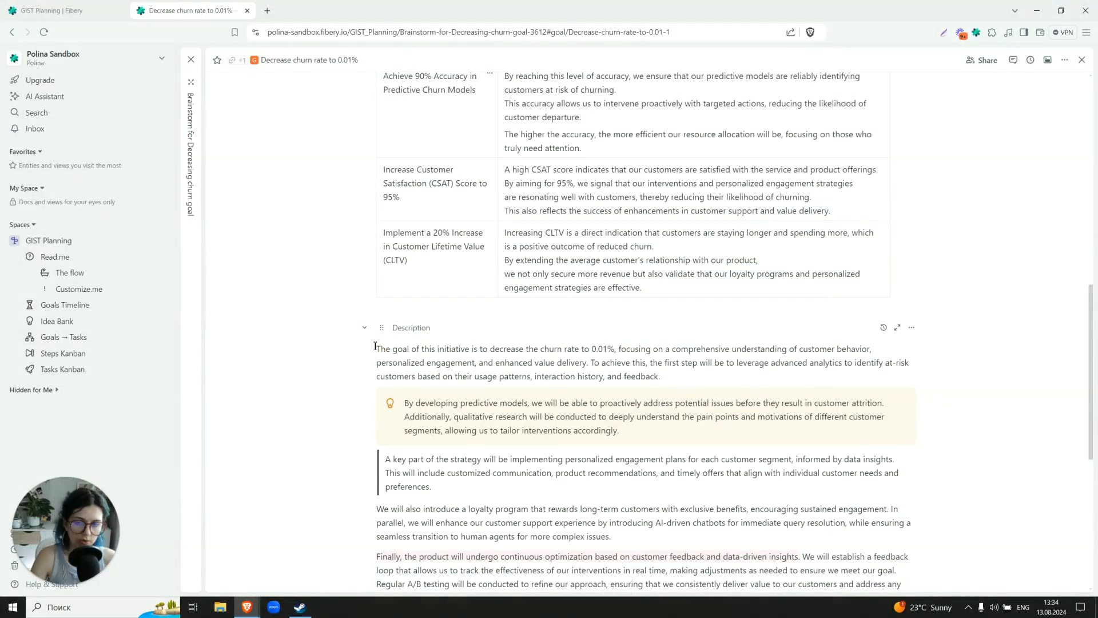
{"action": "left_click", "coordinate": [375, 347]}
{"action": "key", "text": "Return"}
{"action": "key", "text": "Up"}
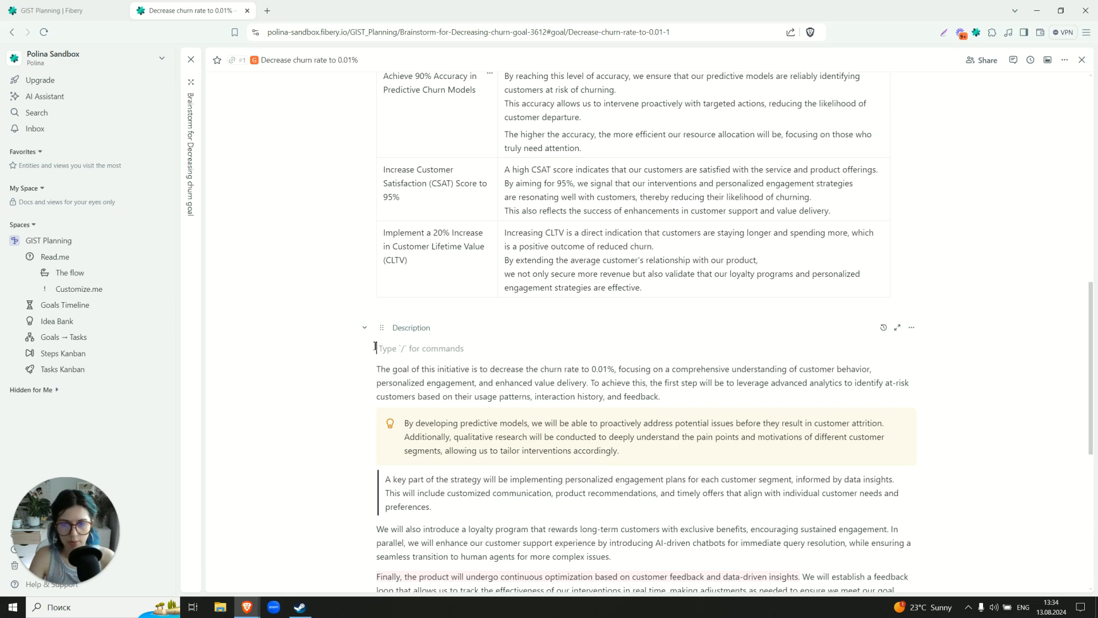
{"action": "type", "text": "<<"}
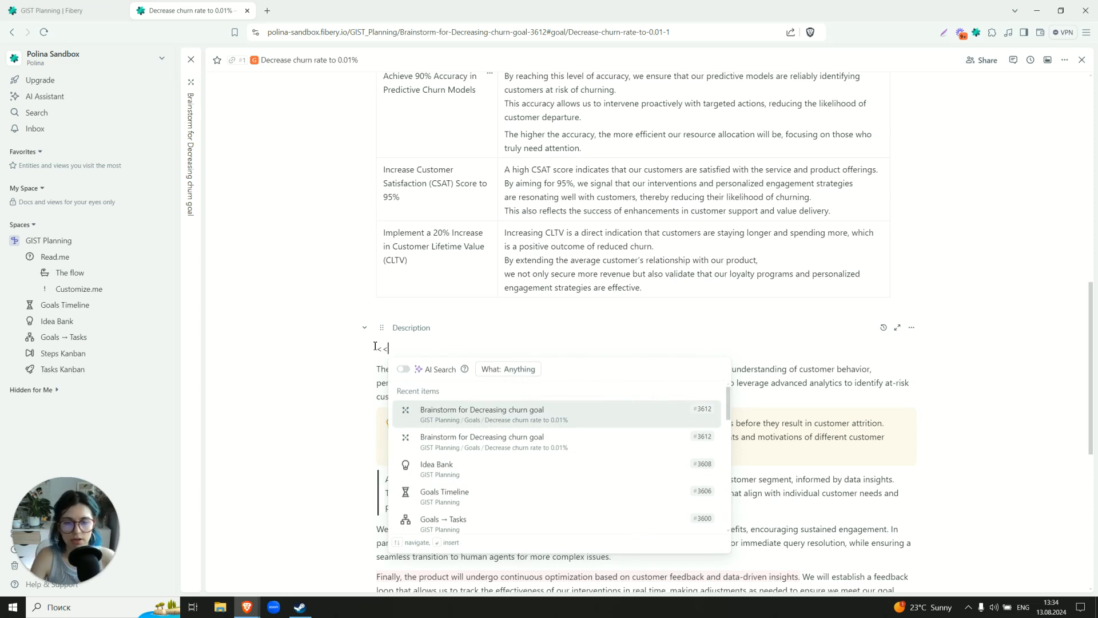
{"action": "left_click", "coordinate": [433, 411]}
{"action": "scroll", "coordinate": [356, 395], "scroll_direction": "down", "scroll_amount": 1}
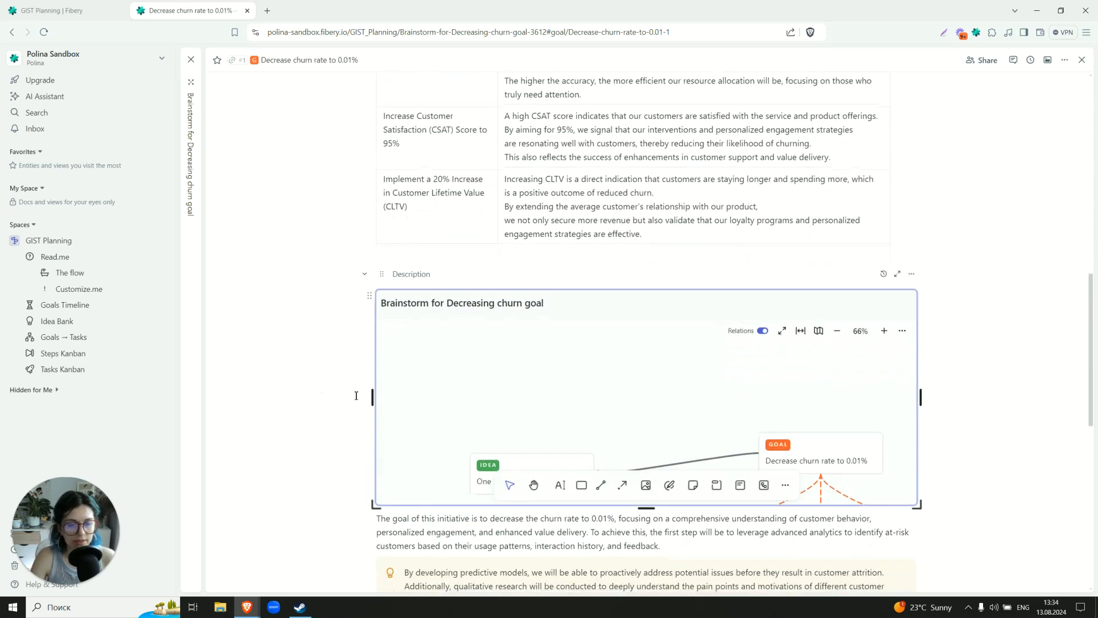
Enlarge the embedded whiteboard in width and height, and set its zoom to 50% with the goal and its idea cards in view
{"action": "left_click_drag", "start_coordinate": [917, 505], "coordinate": [982, 560]}
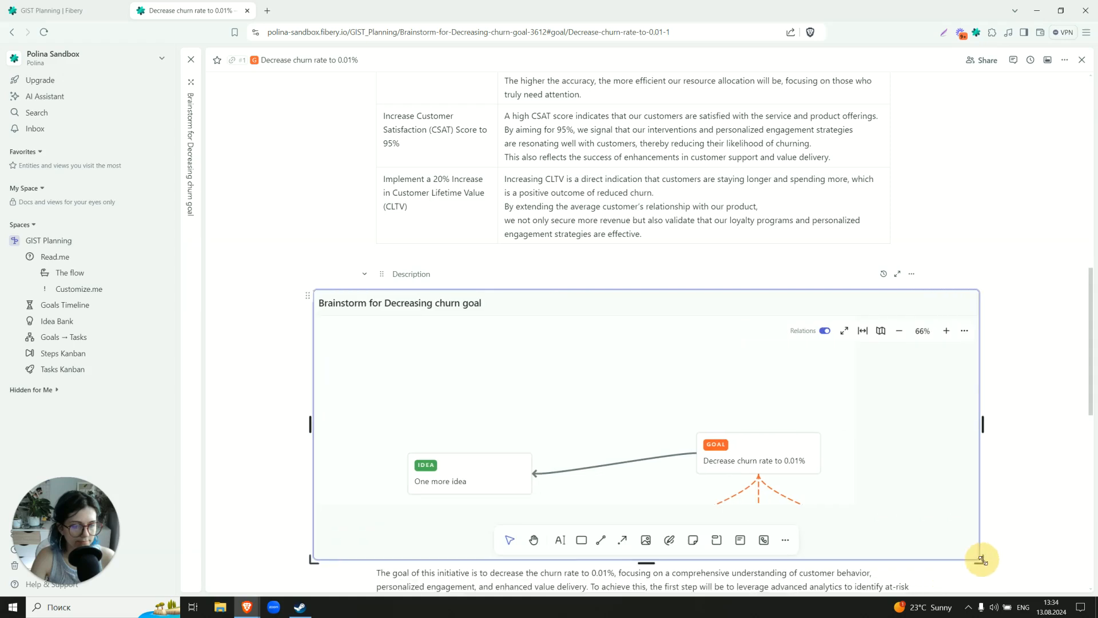
{"action": "scroll", "coordinate": [625, 373], "scroll_direction": "down", "scroll_amount": 3}
{"action": "scroll", "coordinate": [621, 391], "scroll_direction": "up", "scroll_amount": 1}
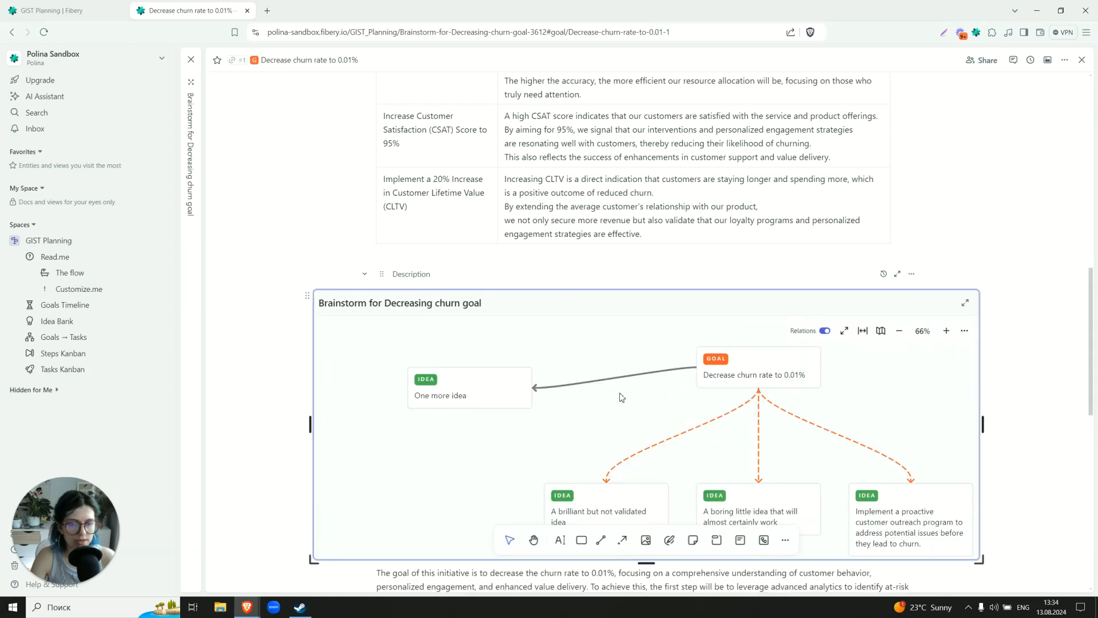
{"action": "left_click", "coordinate": [900, 330]}
{"action": "left_click", "coordinate": [250, 359]}
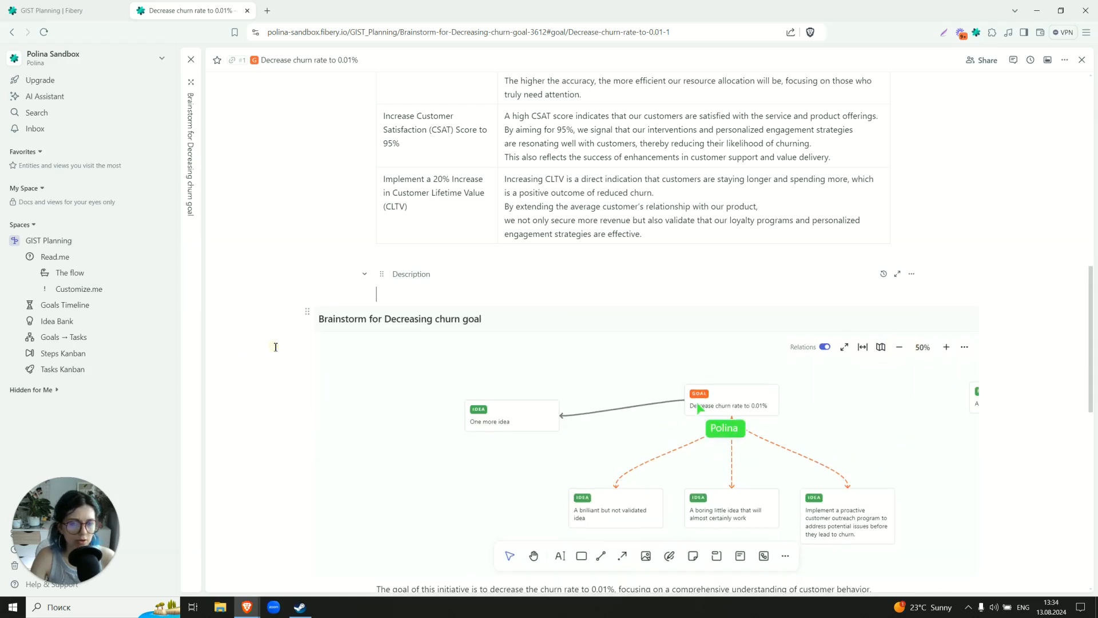
Turn on Presentation mode for the embedded whiteboard and make its block slightly narrower
{"action": "scroll", "coordinate": [275, 346], "scroll_direction": "down", "scroll_amount": 1}
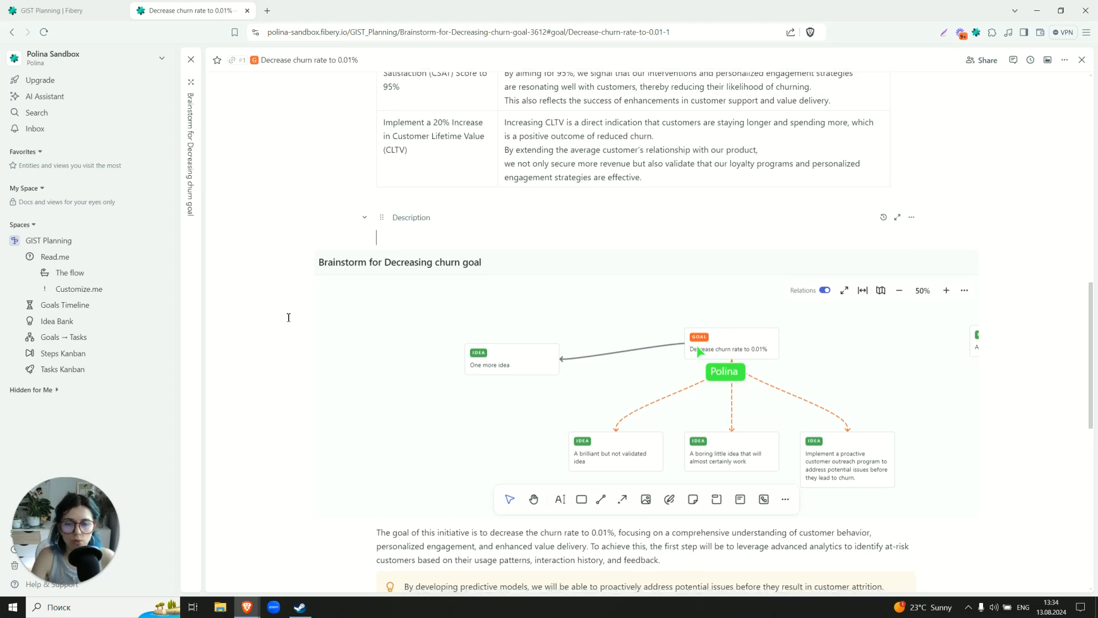
{"action": "scroll", "coordinate": [288, 318], "scroll_direction": "down", "scroll_amount": 3}
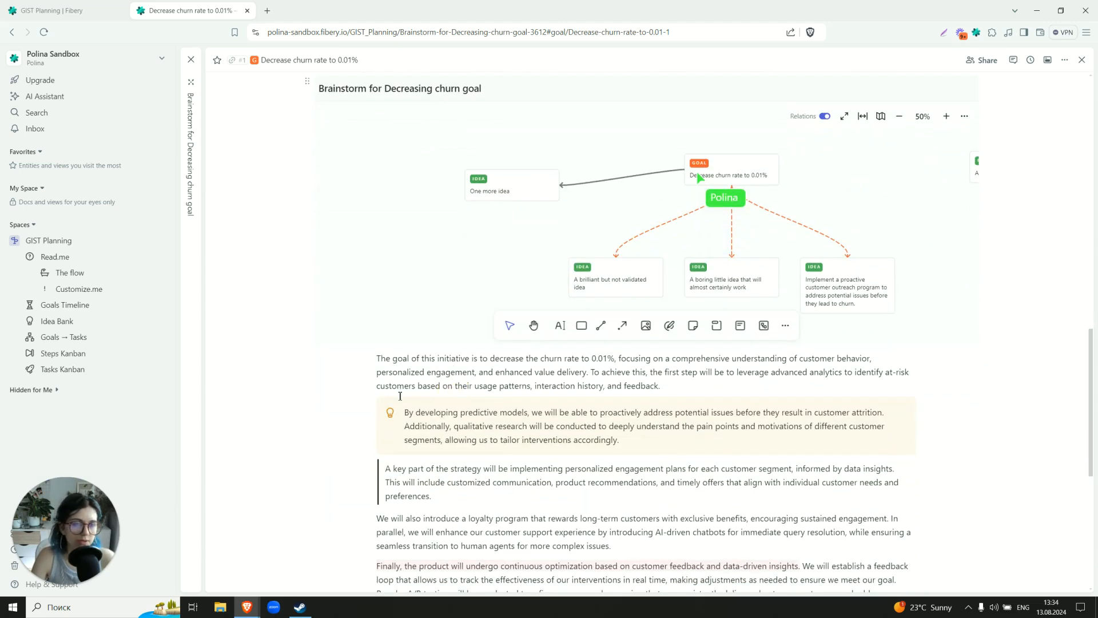
{"action": "left_click", "coordinate": [965, 116]}
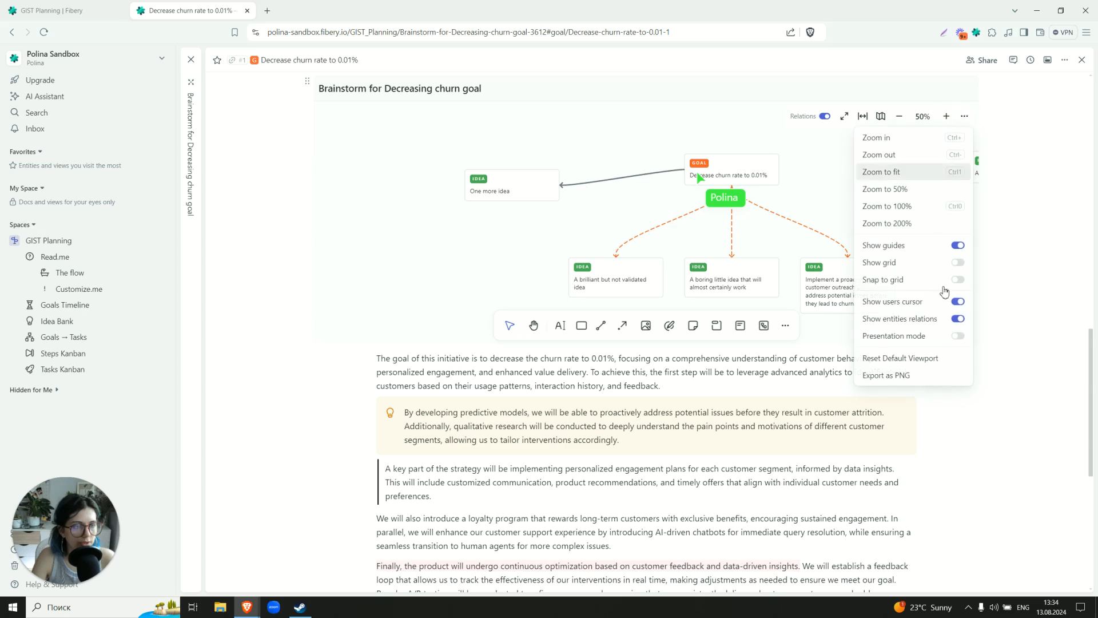
{"action": "left_click", "coordinate": [948, 339]}
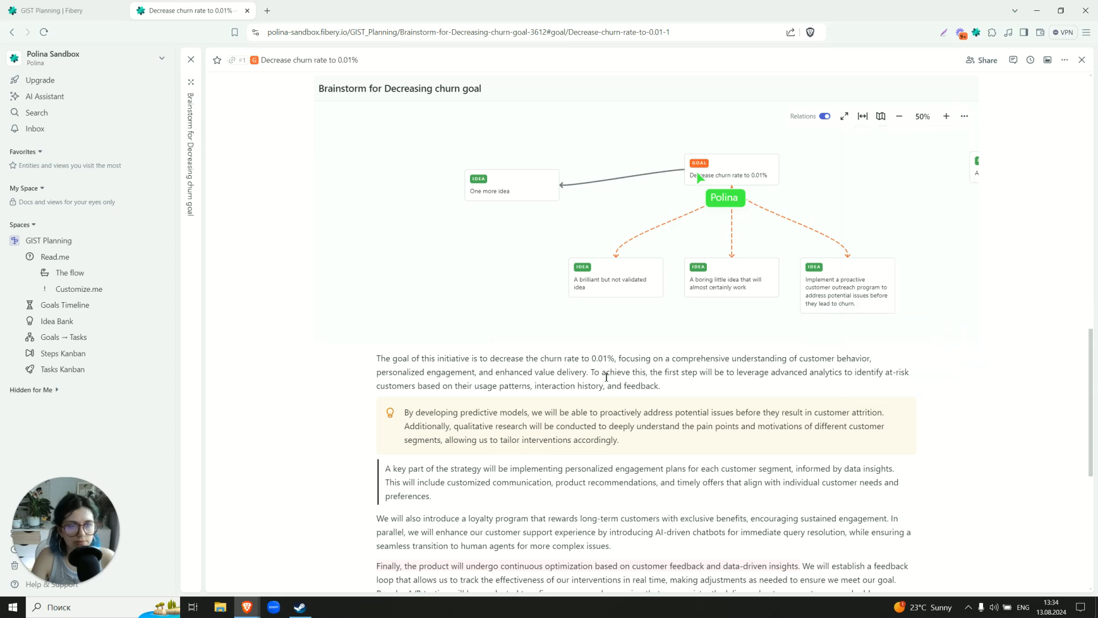
{"action": "left_click_drag", "start_coordinate": [983, 211], "coordinate": [966, 212]}
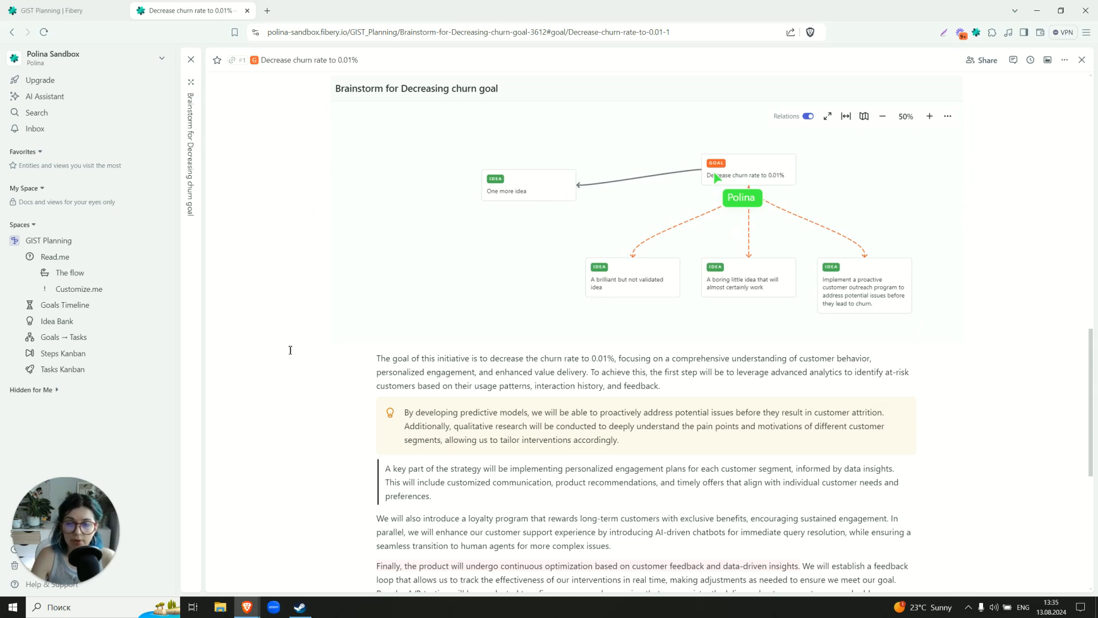
Leave the churn goal for its brainstorm whiteboard and open the Read.me page of the GIST Planning space
{"action": "scroll", "coordinate": [265, 305], "scroll_direction": "up", "scroll_amount": 15}
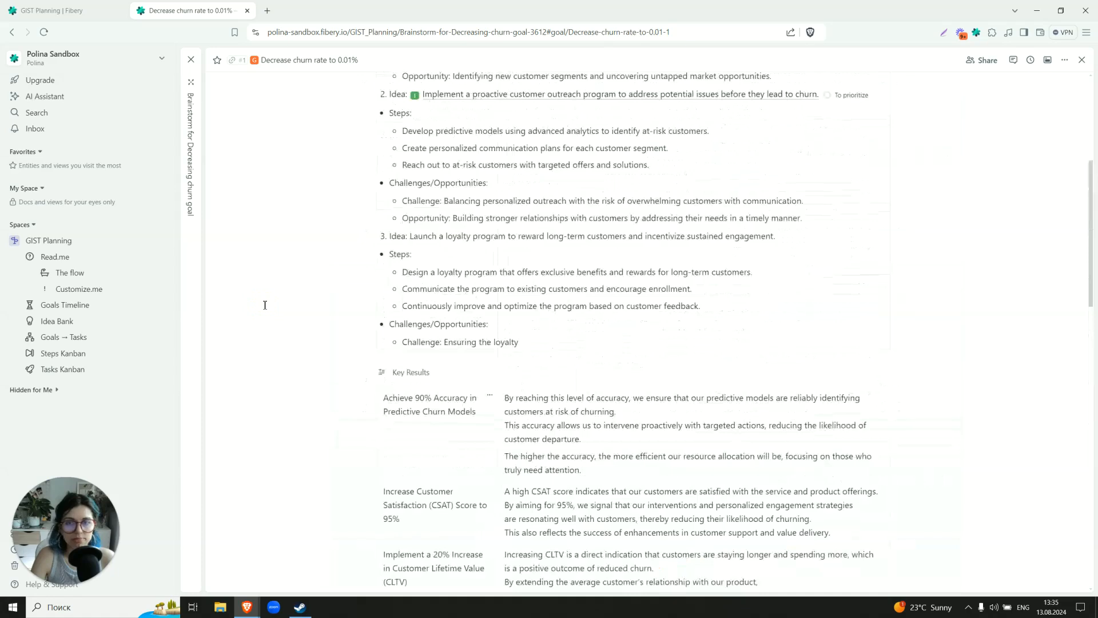
{"action": "left_click", "coordinate": [186, 240]}
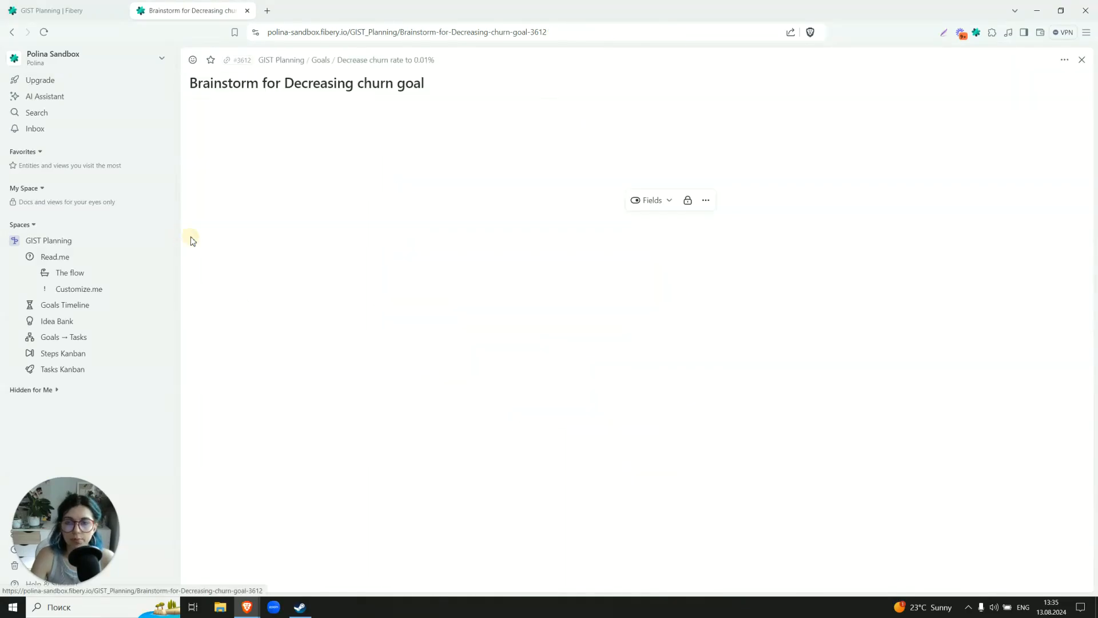
{"action": "left_click", "coordinate": [72, 259]}
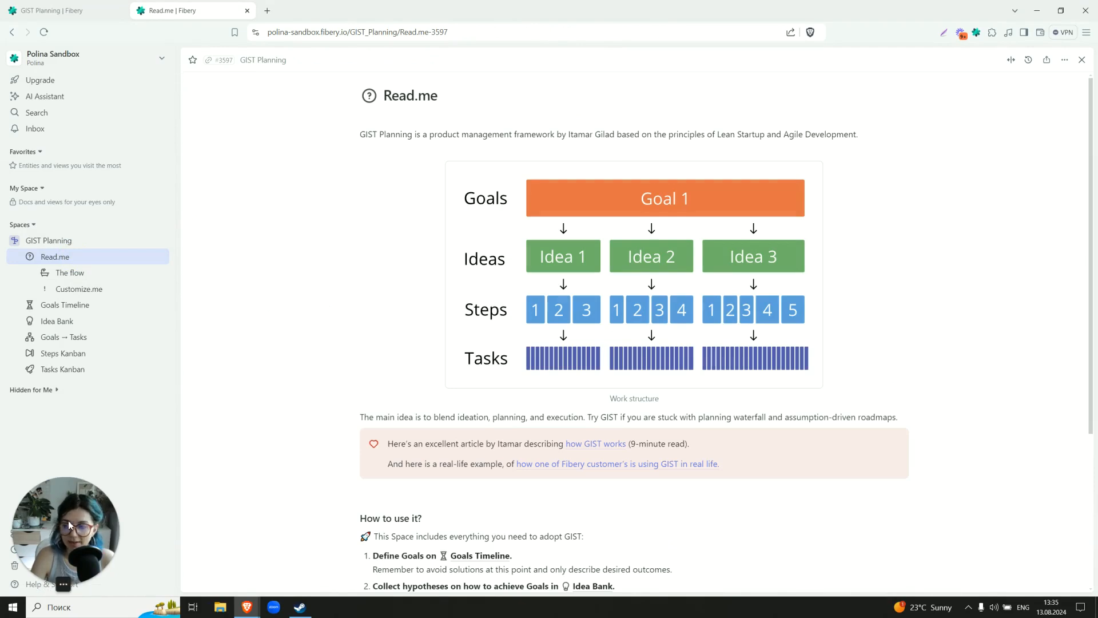
Review the workspace's Help & Support options, including human and AI support, and close the list
{"action": "left_click_drag", "start_coordinate": [51, 533], "coordinate": [244, 509]}
{"action": "left_click", "coordinate": [51, 584]}
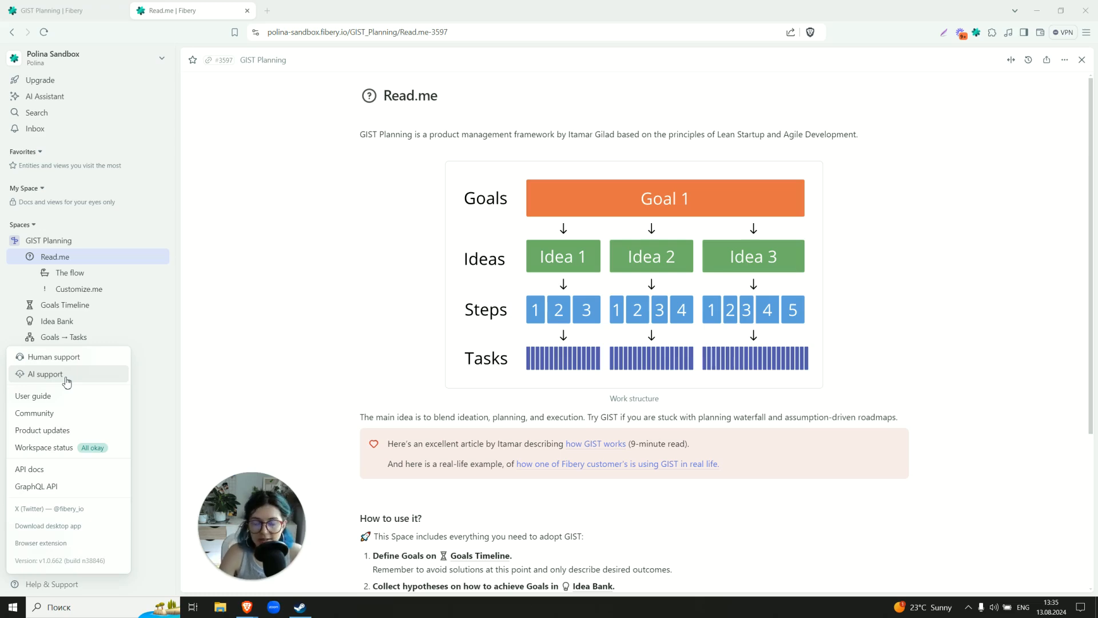
{"action": "left_click", "coordinate": [232, 354]}
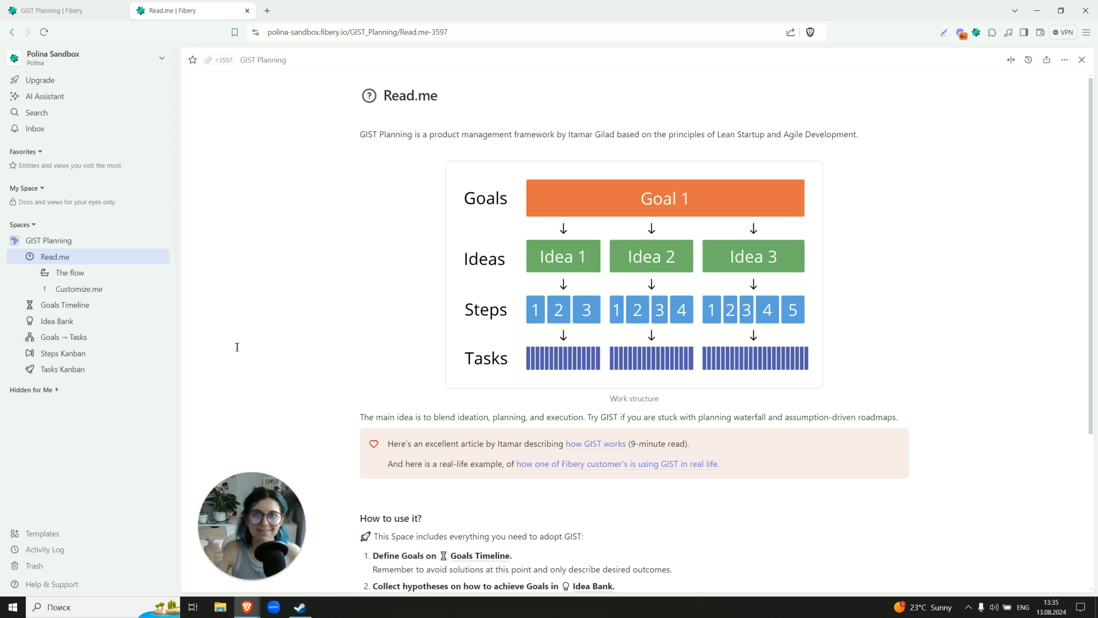